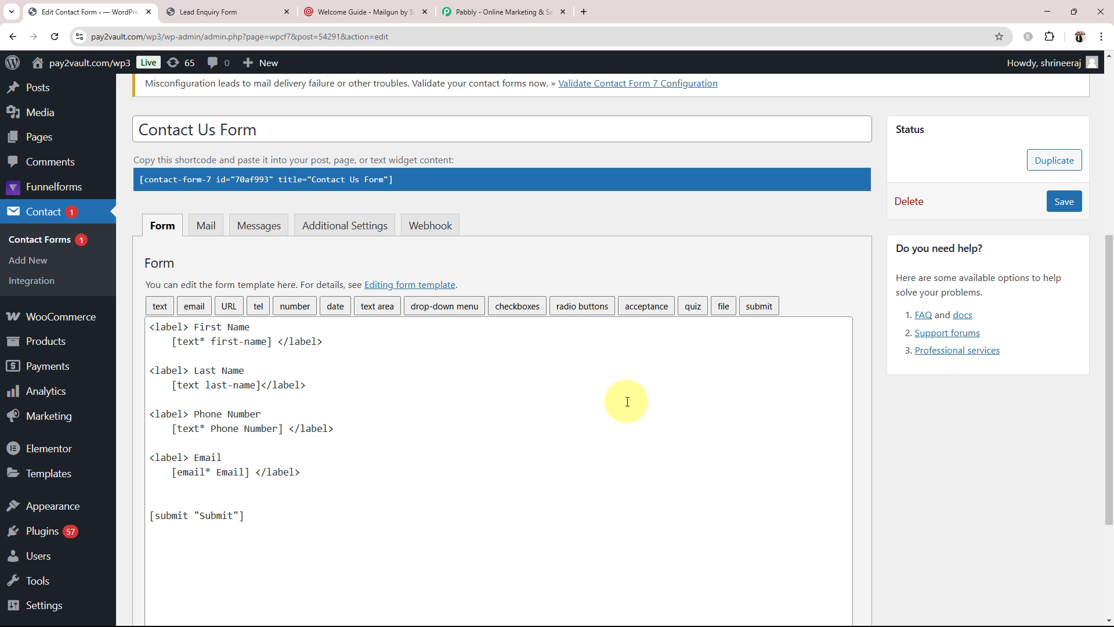
- Switch to the Pabbly website, sign in and open Pabbly Connect from the list of apps
{"action": "left_click", "coordinate": [371, 11]}
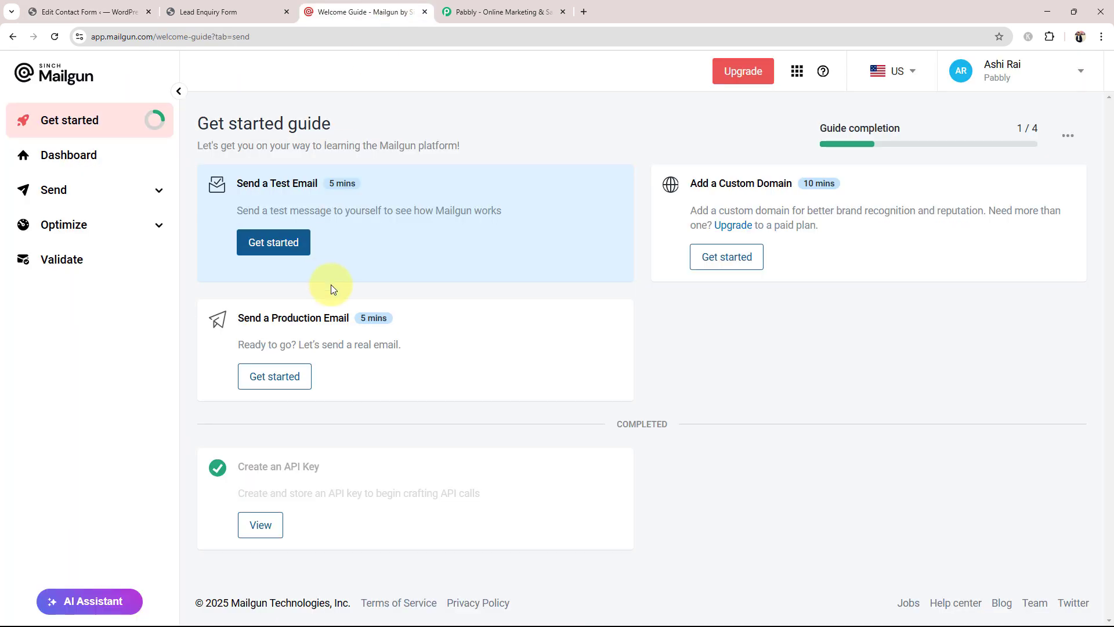
{"action": "left_click", "coordinate": [490, 11]}
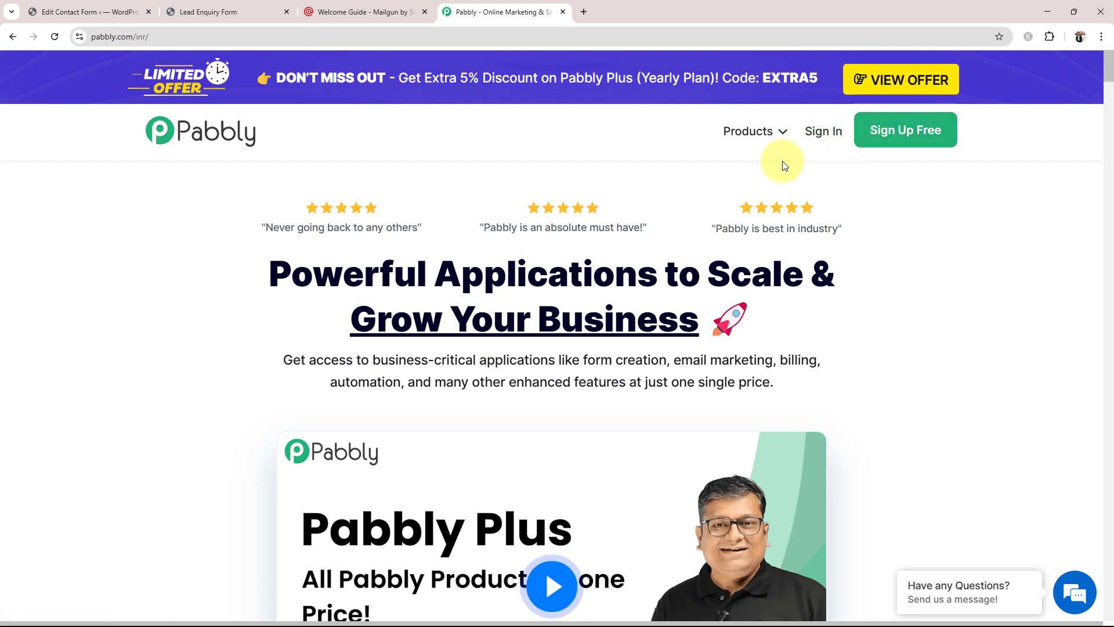
{"action": "left_click", "coordinate": [823, 130]}
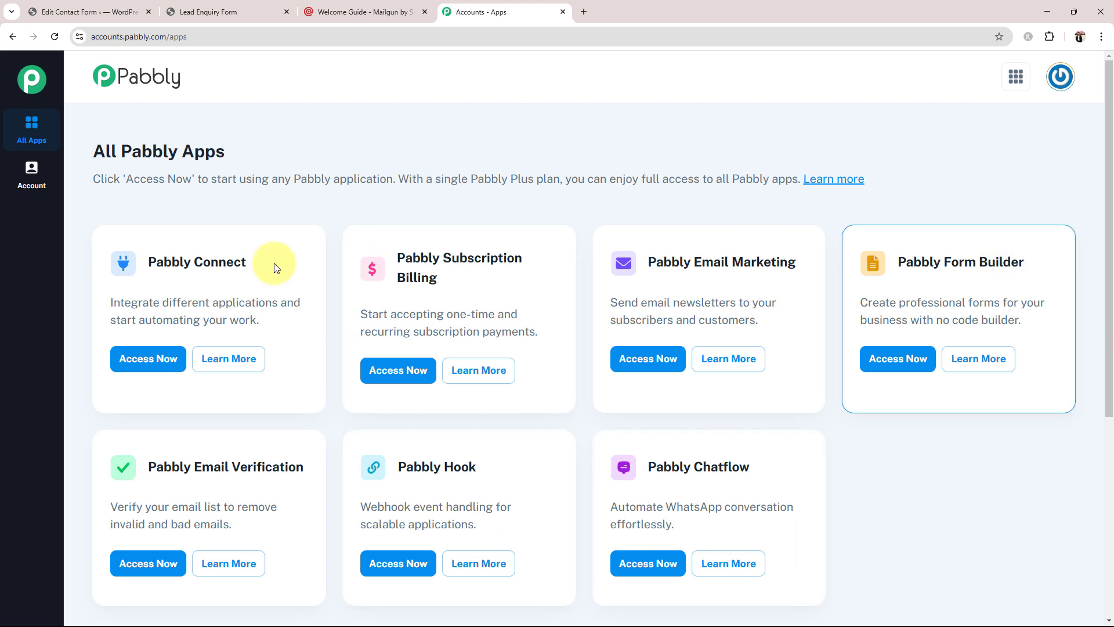
{"action": "left_click_drag", "start_coordinate": [150, 262], "coordinate": [290, 260]}
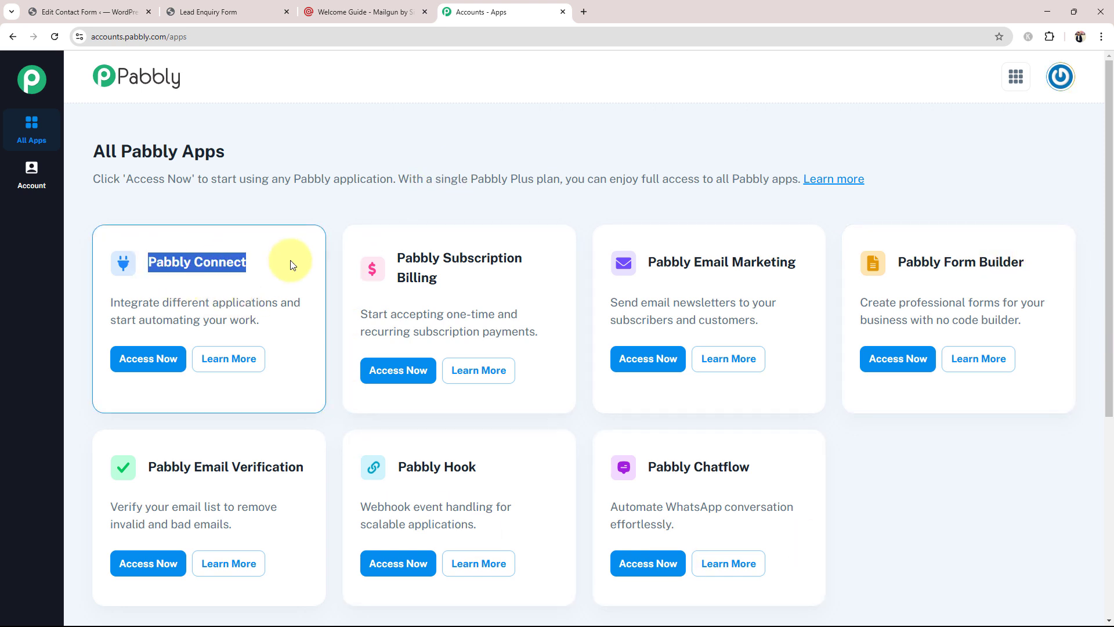
{"action": "left_click", "coordinate": [140, 359]}
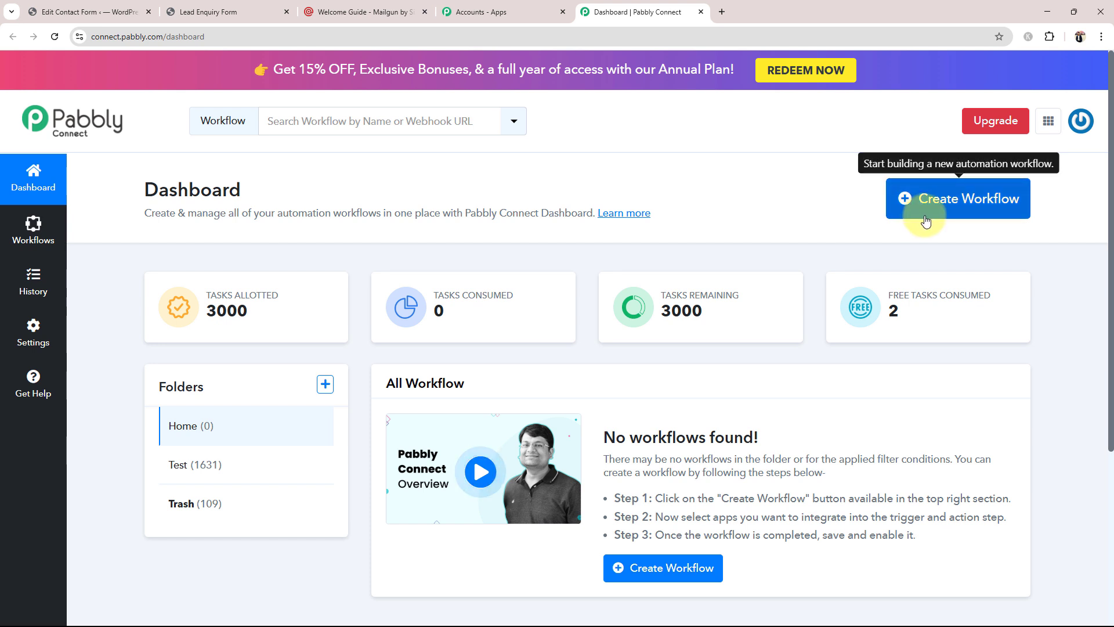
- Create a workflow named "Create Mailgun Member on Contact Form 7 Submission" in the Home folder
{"action": "left_click", "coordinate": [891, 200]}
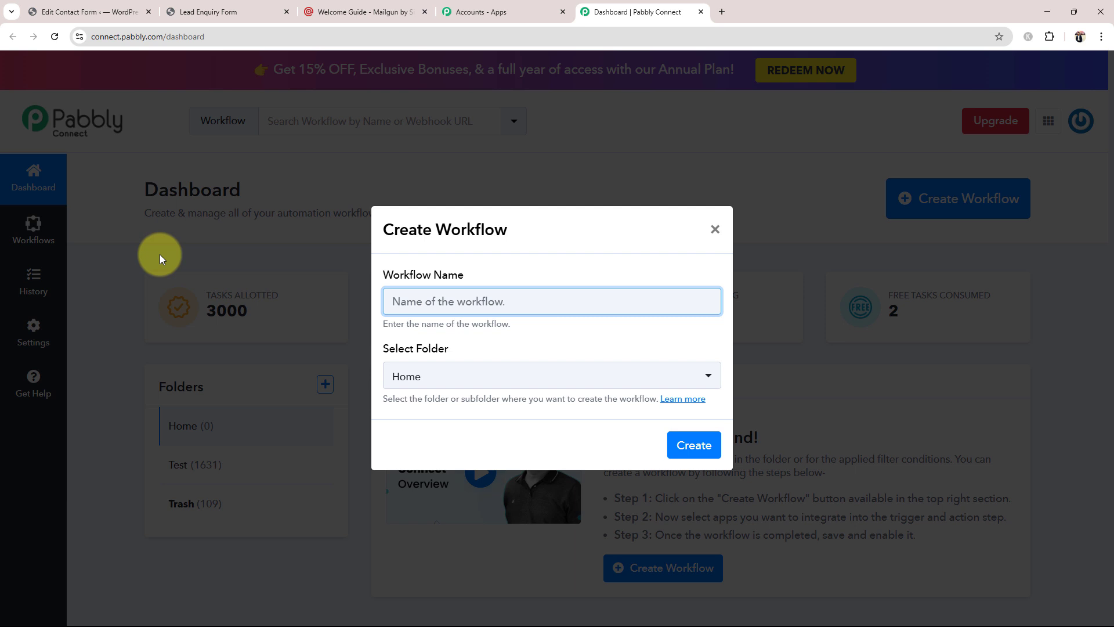
{"action": "type", "text": "Create Mailgun Member on Contact Form 7 Submission"}
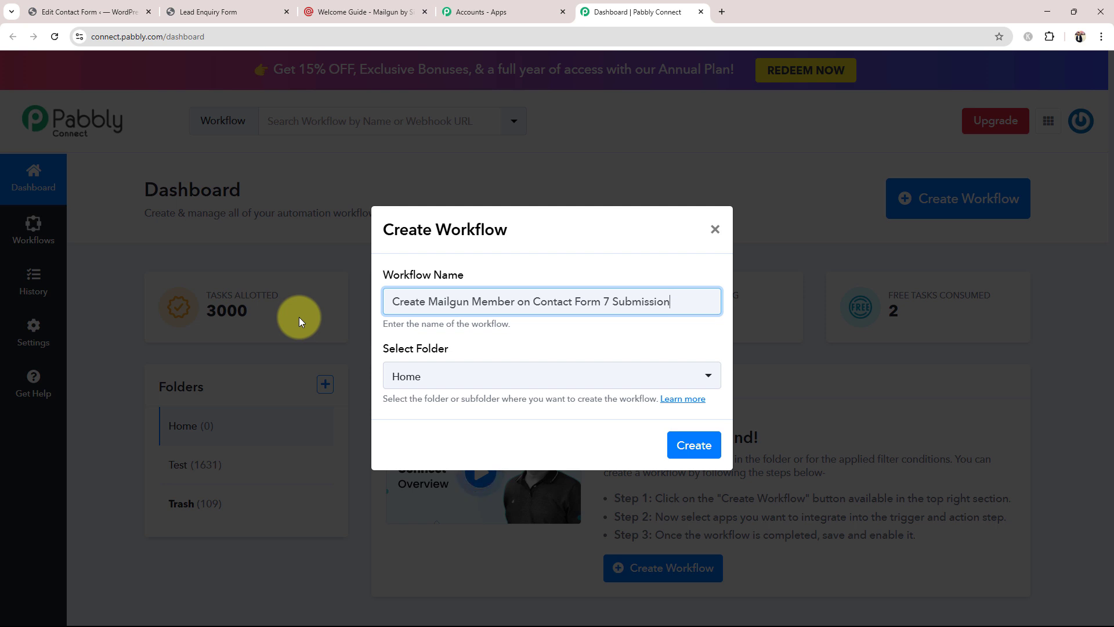
{"action": "left_click", "coordinate": [411, 378]}
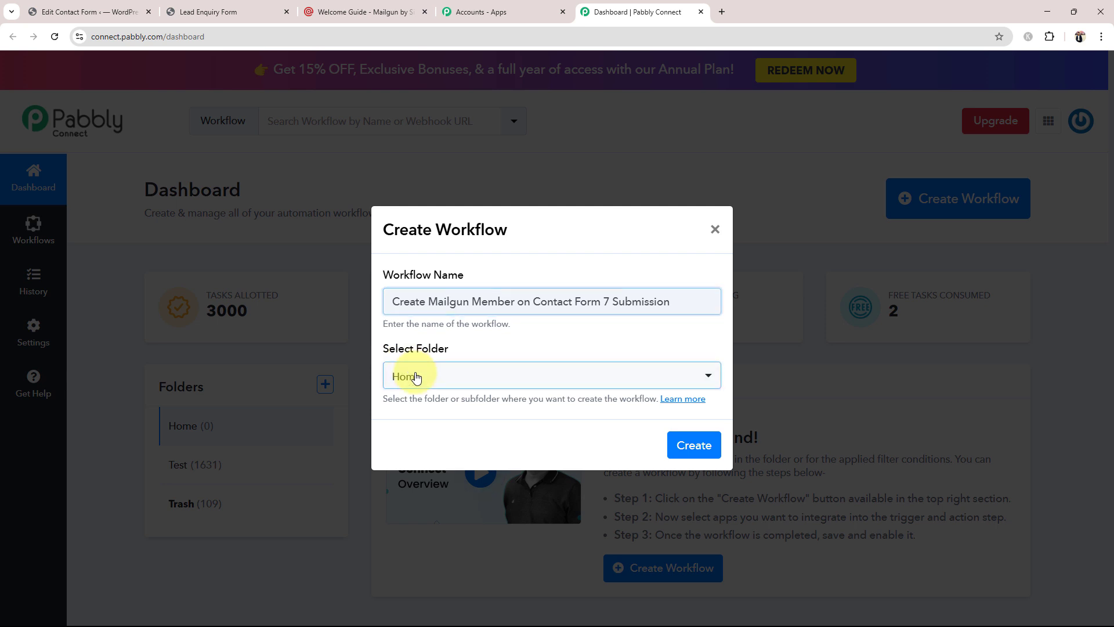
{"action": "left_click", "coordinate": [455, 446]}
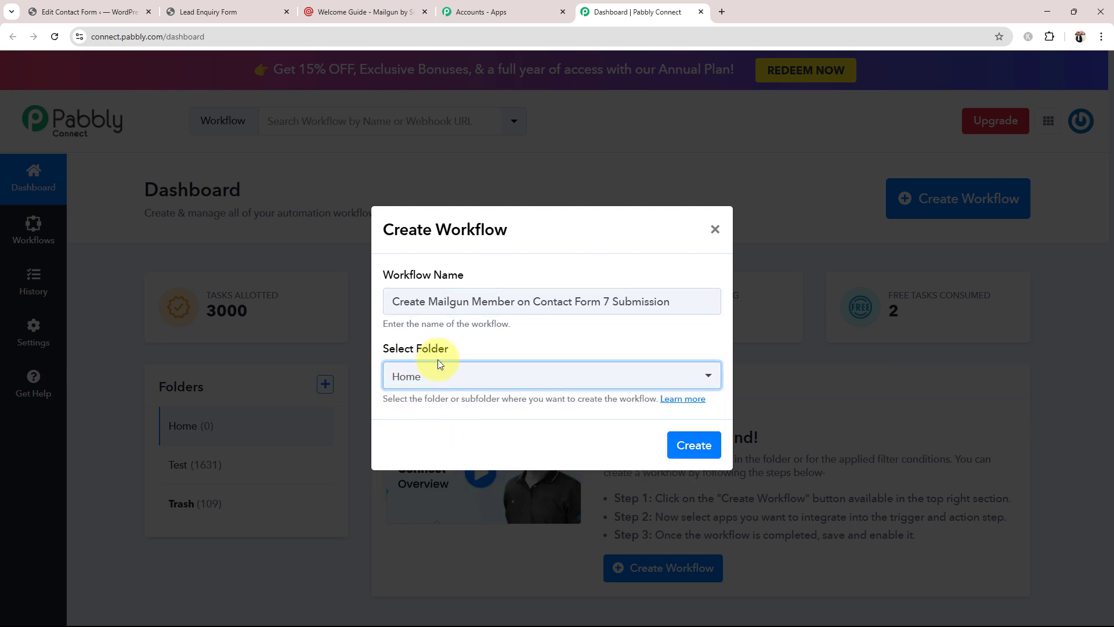
{"action": "left_click", "coordinate": [694, 446]}
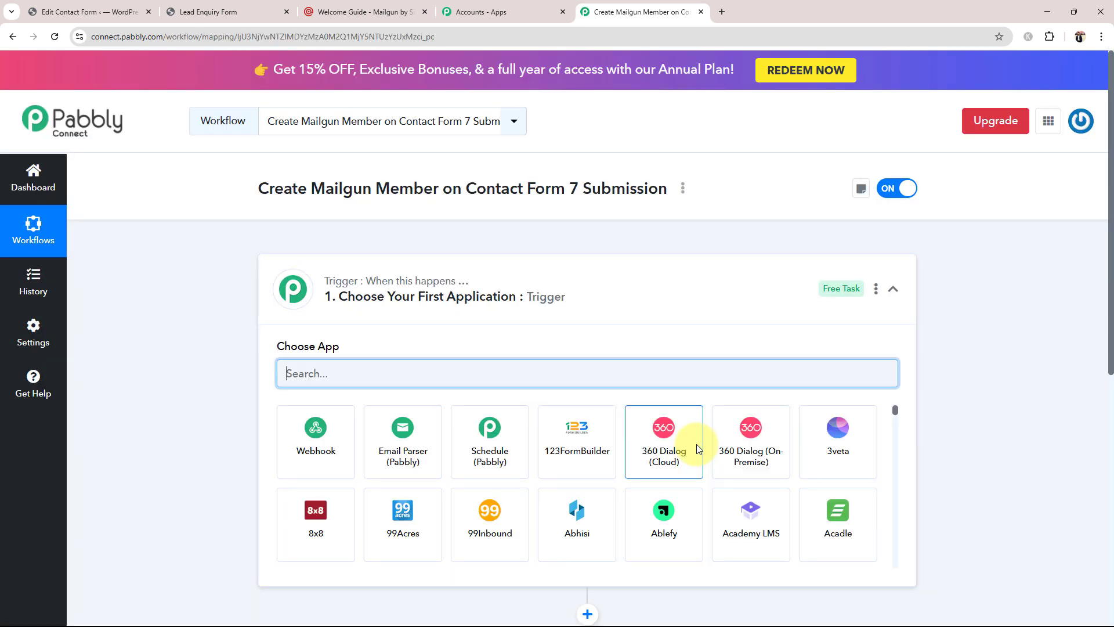
- Collapse the trigger step, then review the Contact Us Form template in WordPress and the Mailgun get started page
{"action": "left_click", "coordinate": [613, 278]}
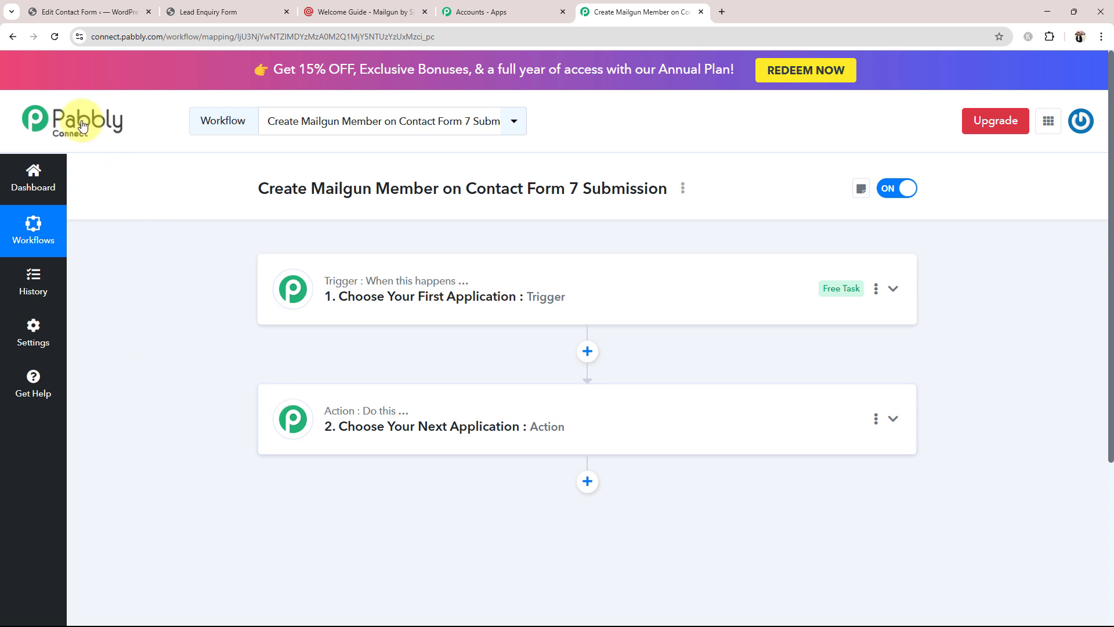
{"action": "left_click", "coordinate": [88, 12]}
{"action": "left_click_drag", "start_coordinate": [279, 497], "coordinate": [150, 323]}
{"action": "left_click", "coordinate": [475, 520]}
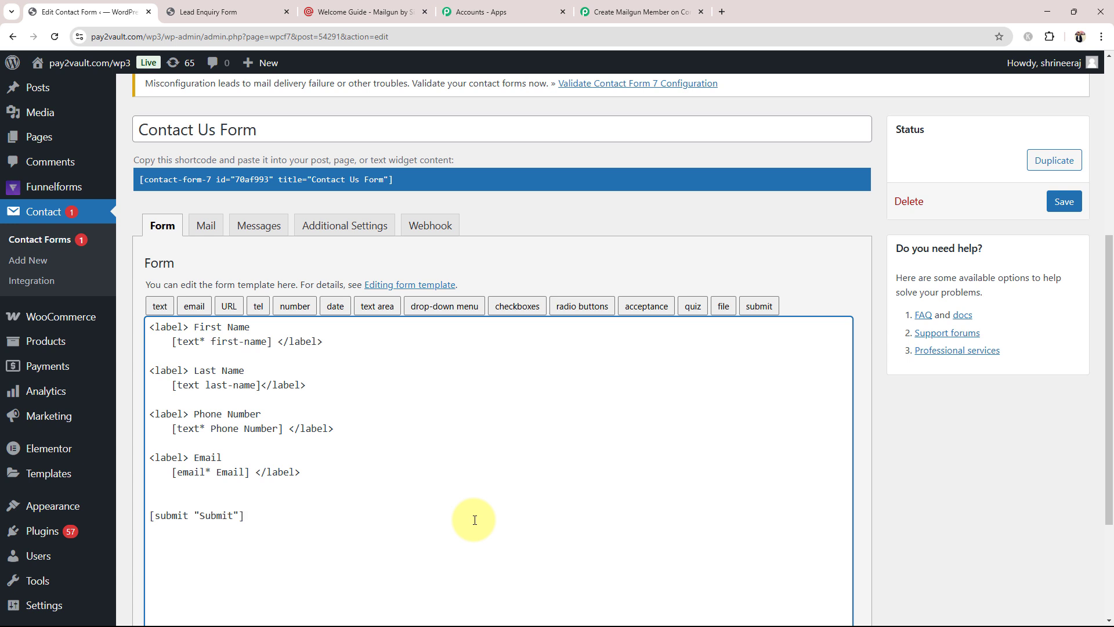
{"action": "left_click", "coordinate": [366, 11]}
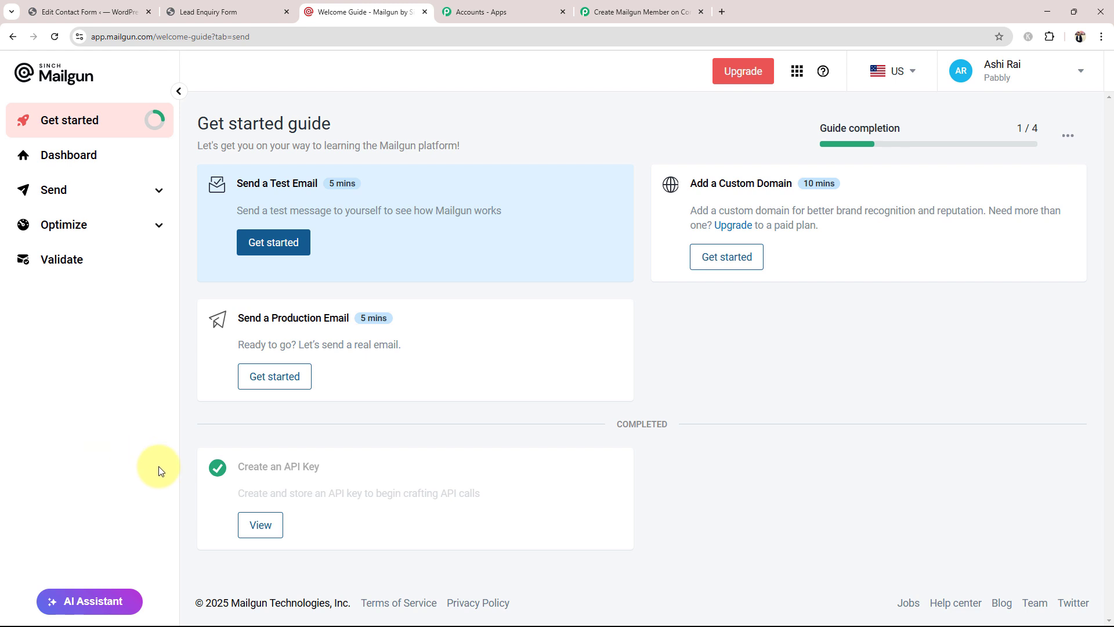
- Switch to Pabbly Connect and set the workflow's trigger to Contact Form 7 with the New Form Submission event
{"action": "left_click", "coordinate": [588, 11]}
{"action": "left_click", "coordinate": [380, 319]}
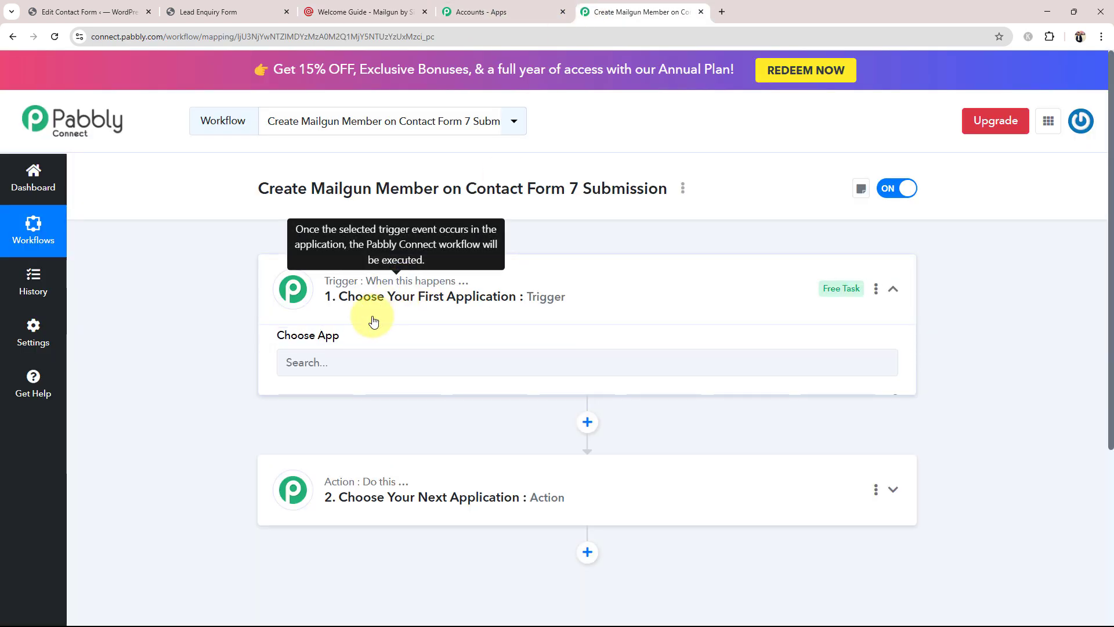
{"action": "left_click", "coordinate": [343, 374]}
{"action": "type", "text": "Conta"}
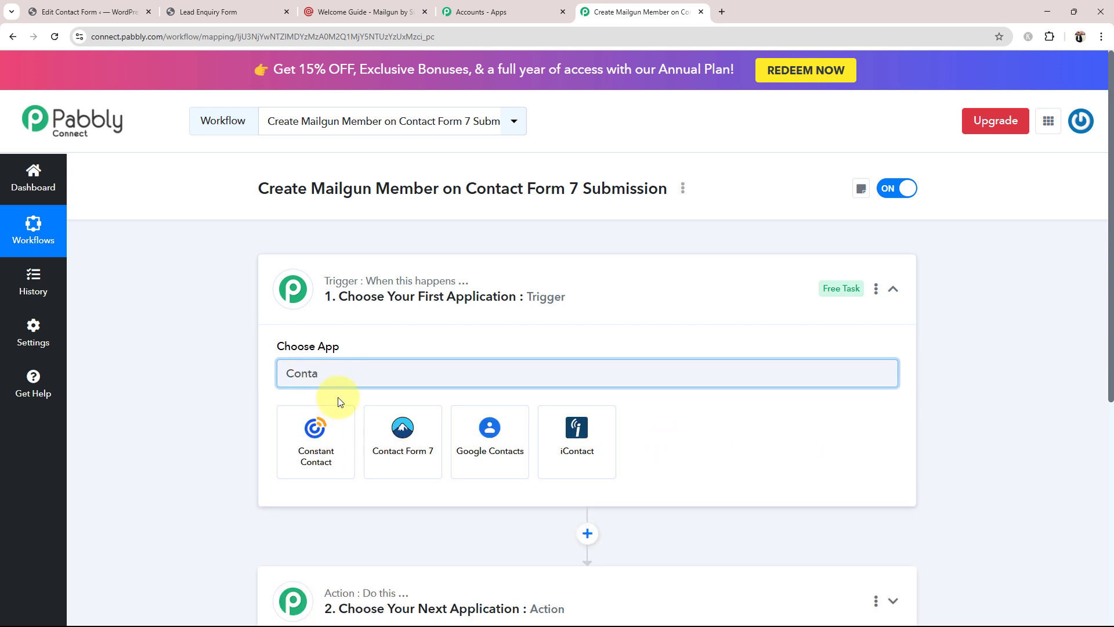
{"action": "left_click", "coordinate": [373, 417]}
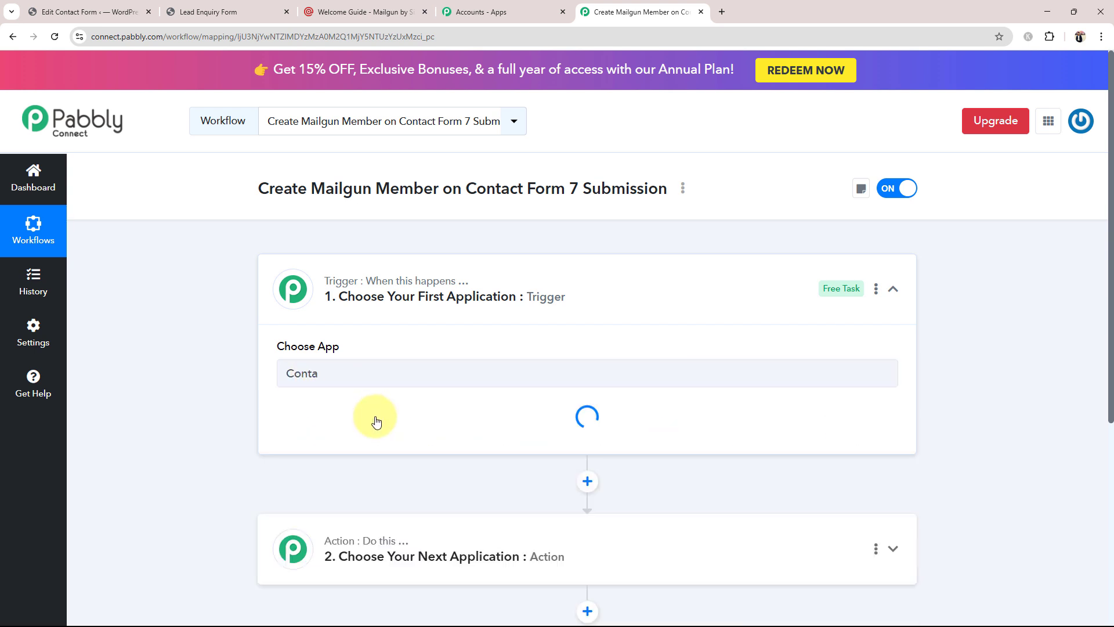
{"action": "left_click", "coordinate": [309, 441]}
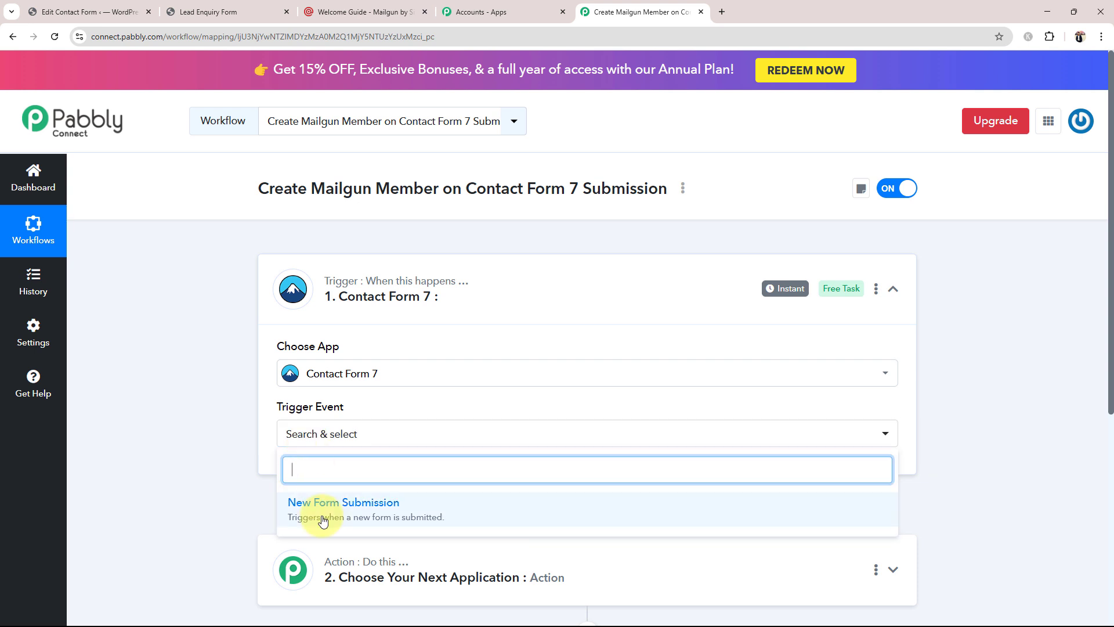
{"action": "left_click", "coordinate": [304, 505]}
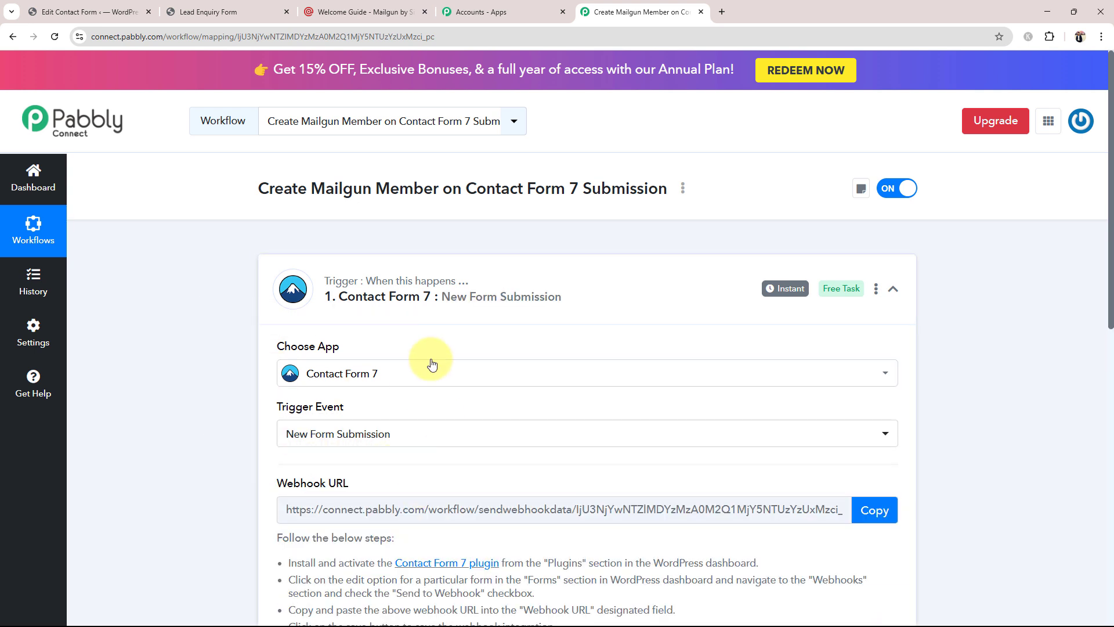
{"action": "left_click", "coordinate": [588, 291]}
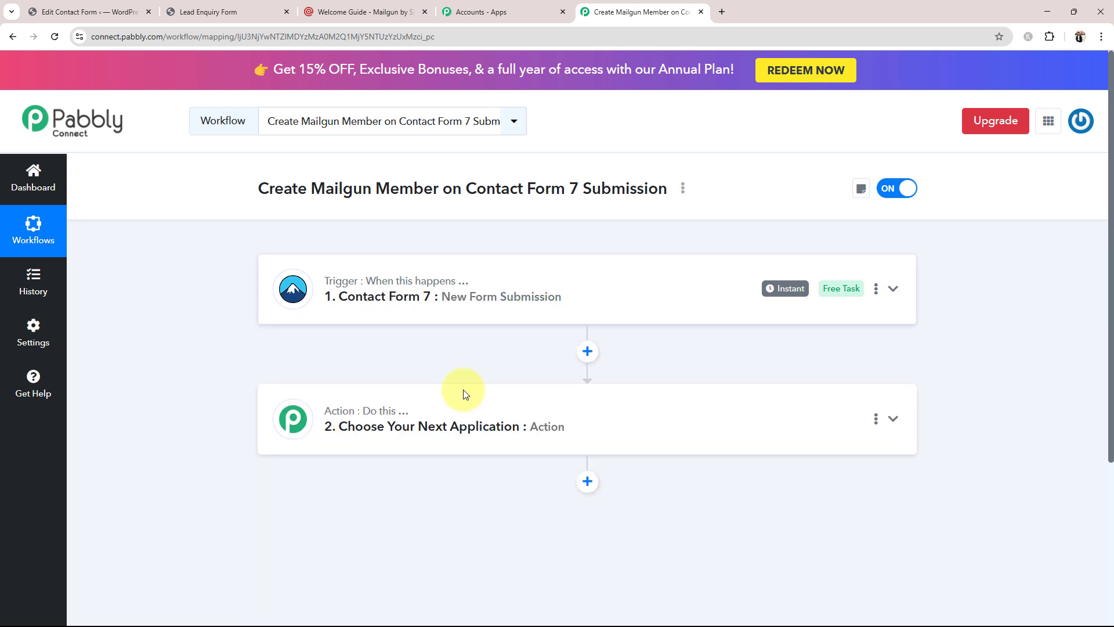
- Set the workflow's action to Mailgun with the New Mailing List Member event
{"action": "left_click", "coordinate": [365, 423]}
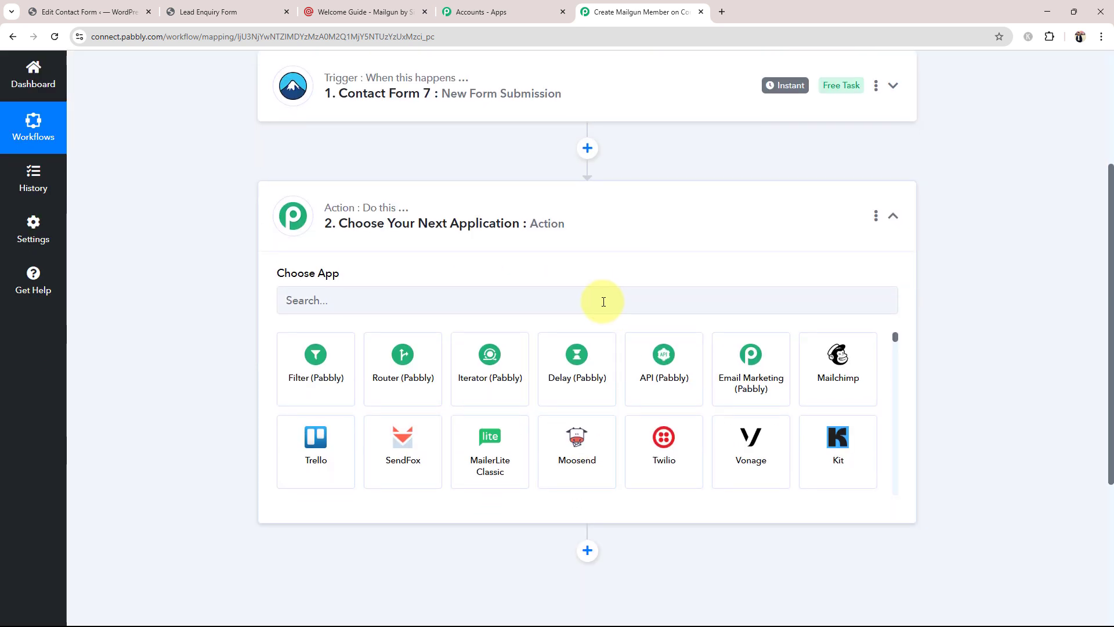
{"action": "left_click", "coordinate": [308, 297]}
{"action": "type", "text": "Mailgu"}
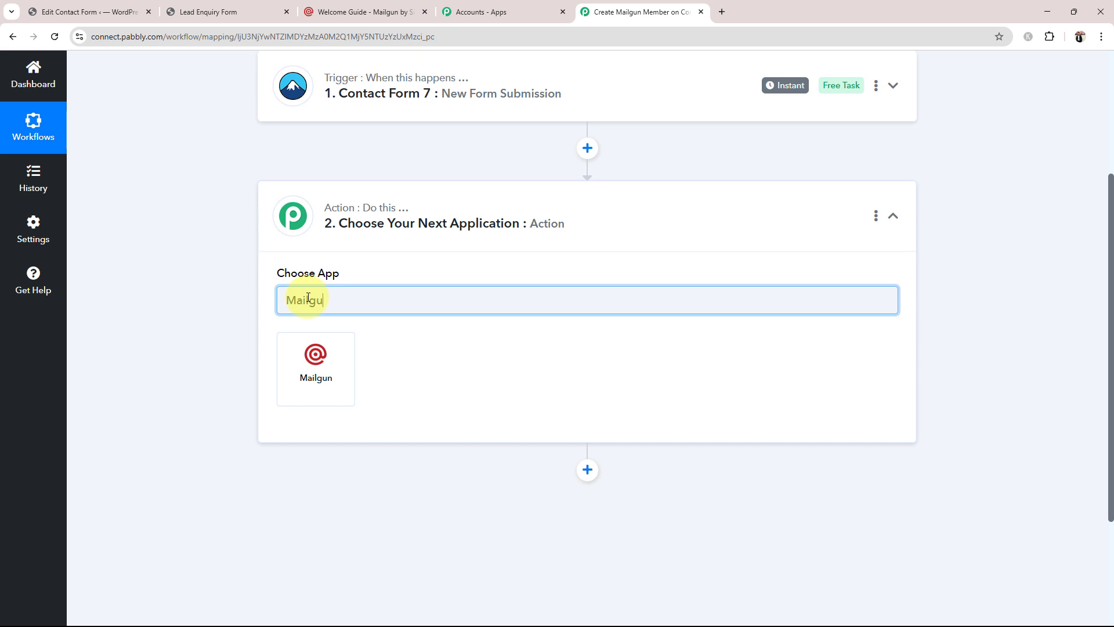
{"action": "left_click", "coordinate": [299, 385]}
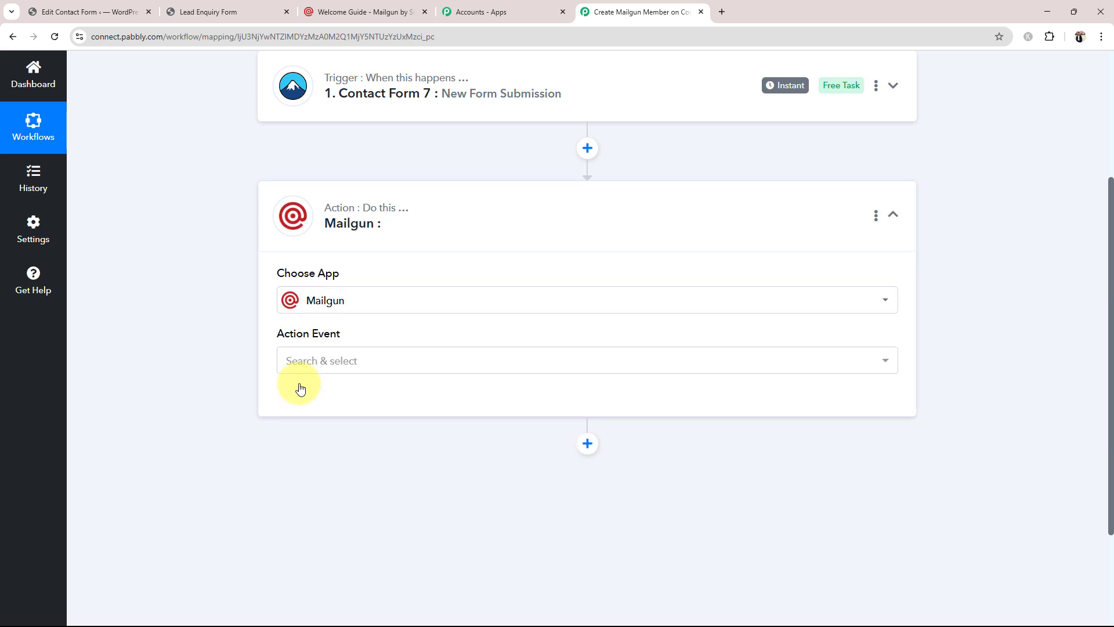
{"action": "left_click", "coordinate": [332, 371]}
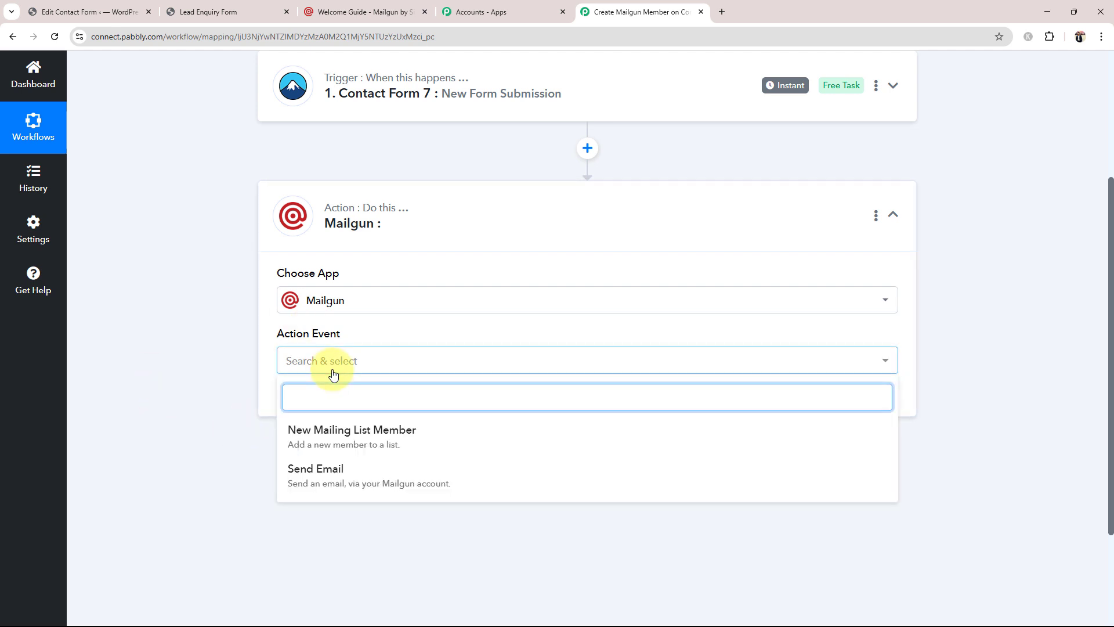
{"action": "left_click", "coordinate": [348, 434]}
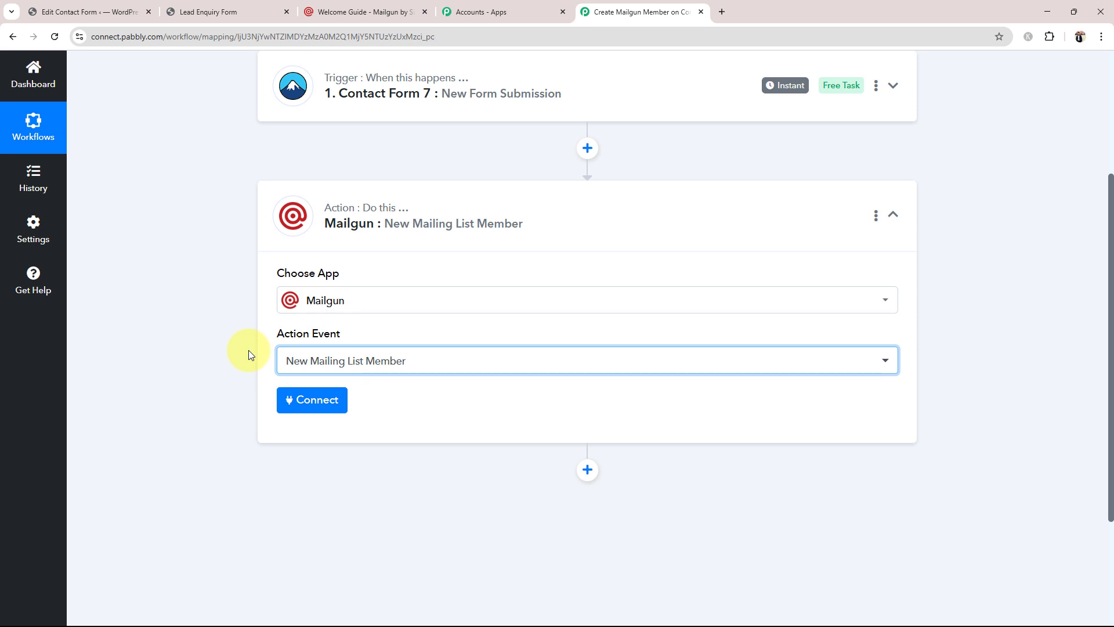
{"action": "left_click", "coordinate": [421, 226]}
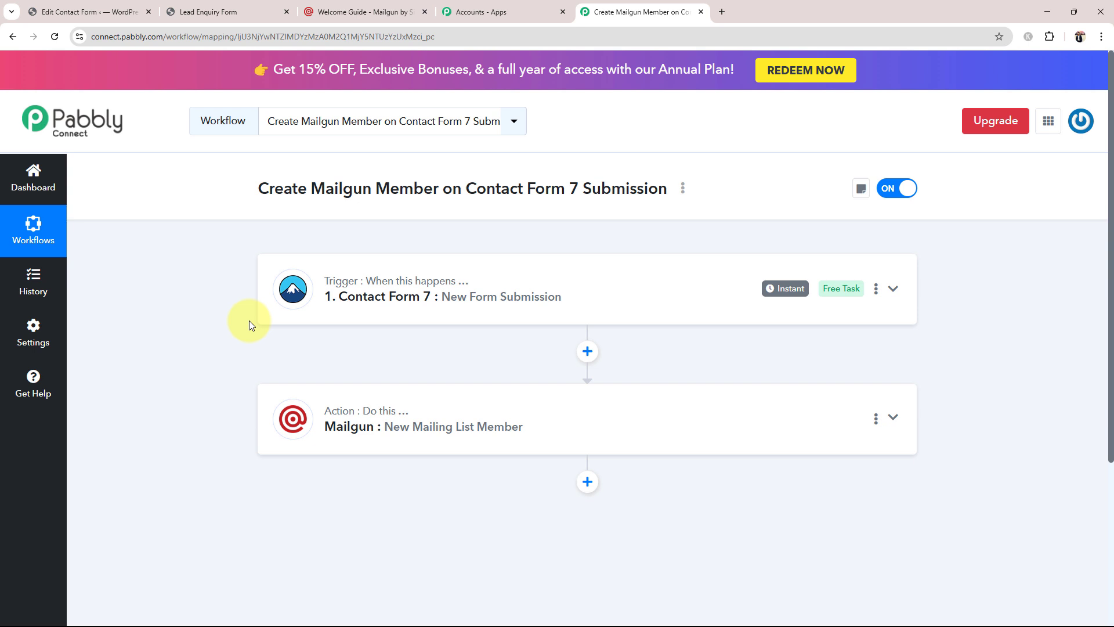
- Copy the webhook URL from the Contact Form 7 trigger step and review its setup instructions
{"action": "left_click", "coordinate": [318, 282]}
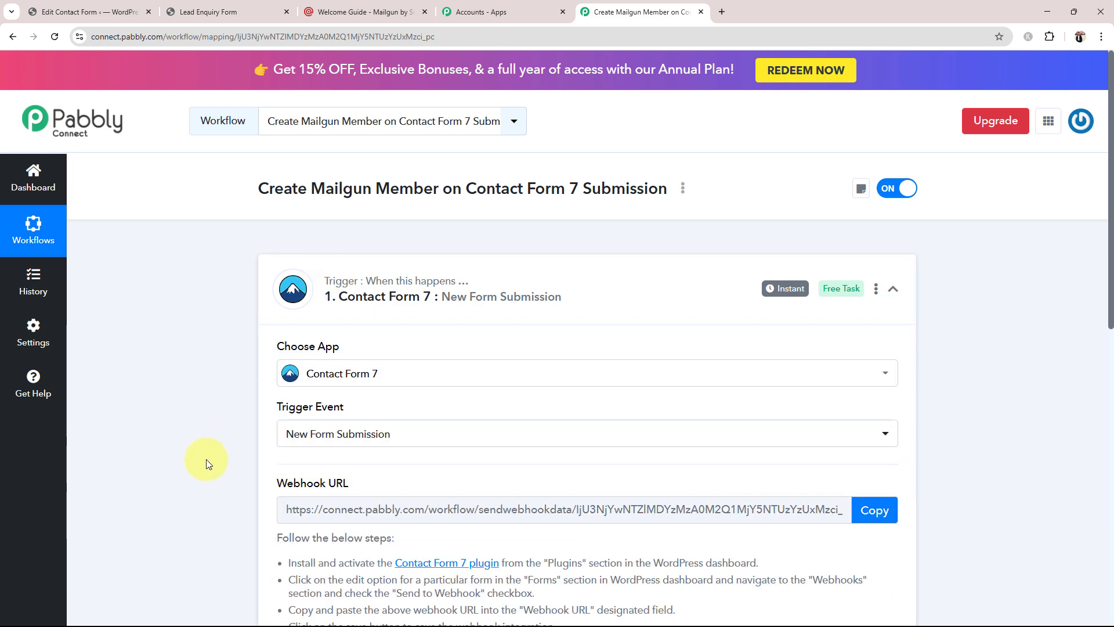
{"action": "scroll", "coordinate": [197, 459], "scroll_direction": "down", "scroll_amount": 3}
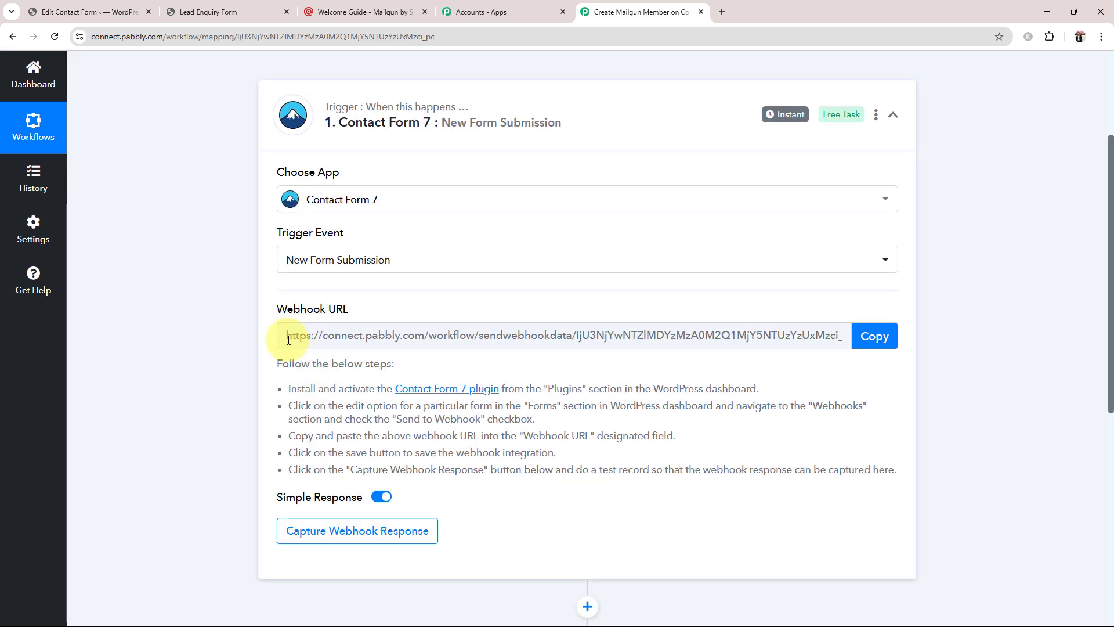
{"action": "left_click_drag", "start_coordinate": [278, 310], "coordinate": [398, 309]}
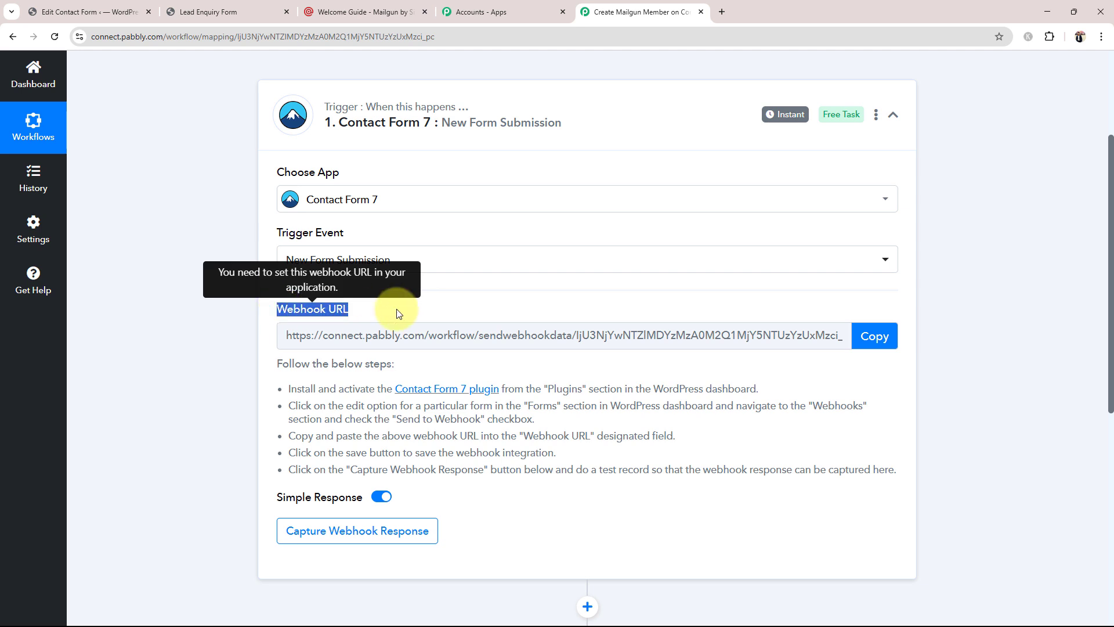
{"action": "left_click", "coordinate": [218, 408]}
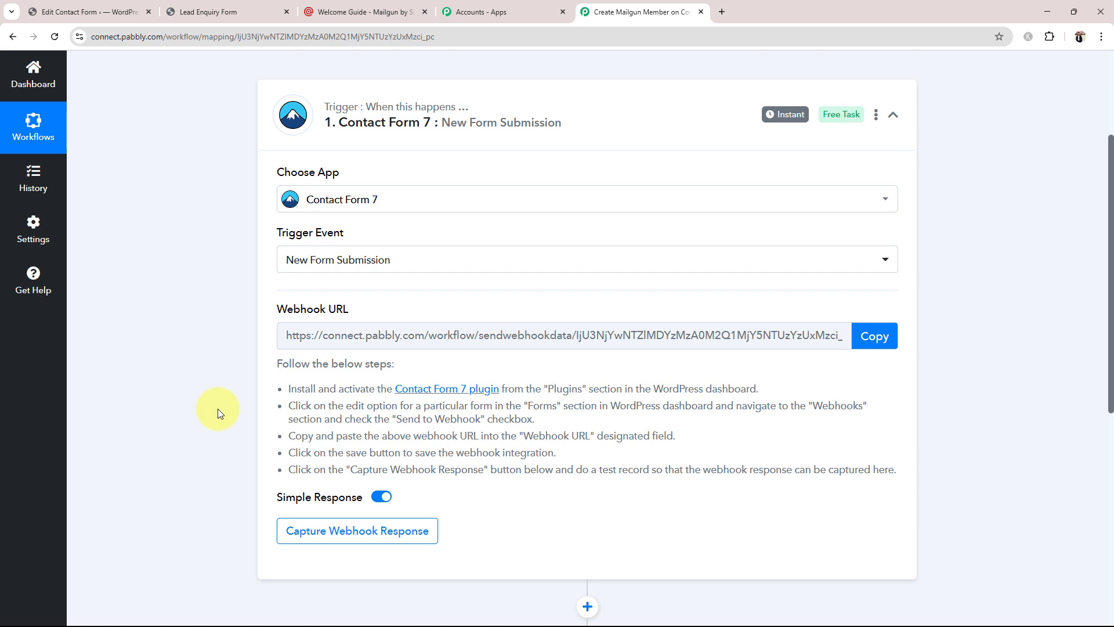
{"action": "left_click_drag", "start_coordinate": [261, 312], "coordinate": [352, 312]}
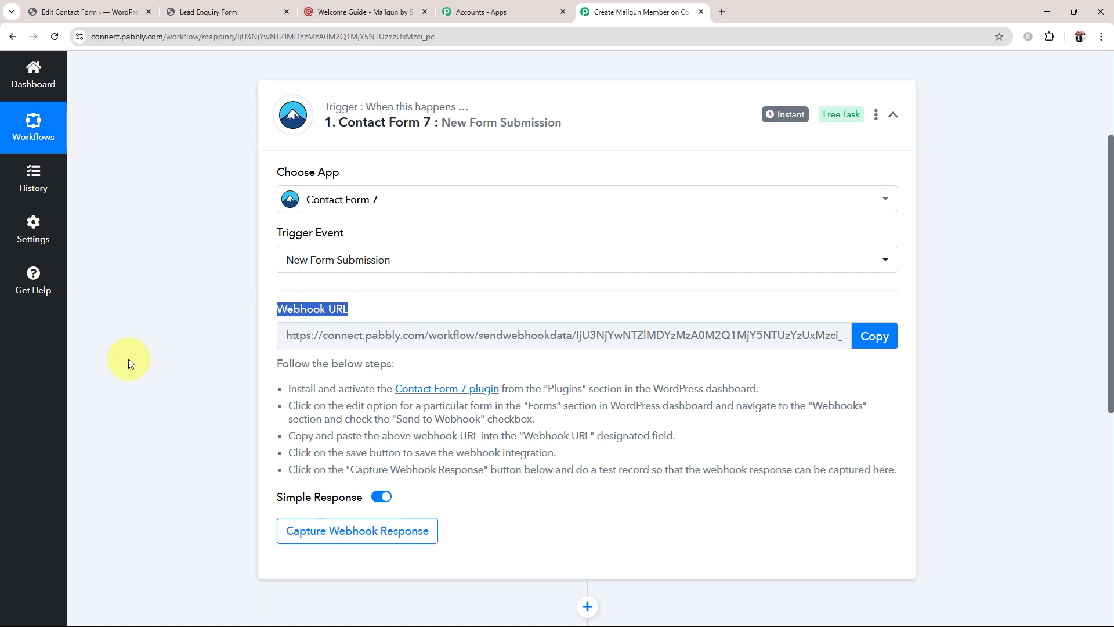
{"action": "left_click", "coordinate": [141, 362]}
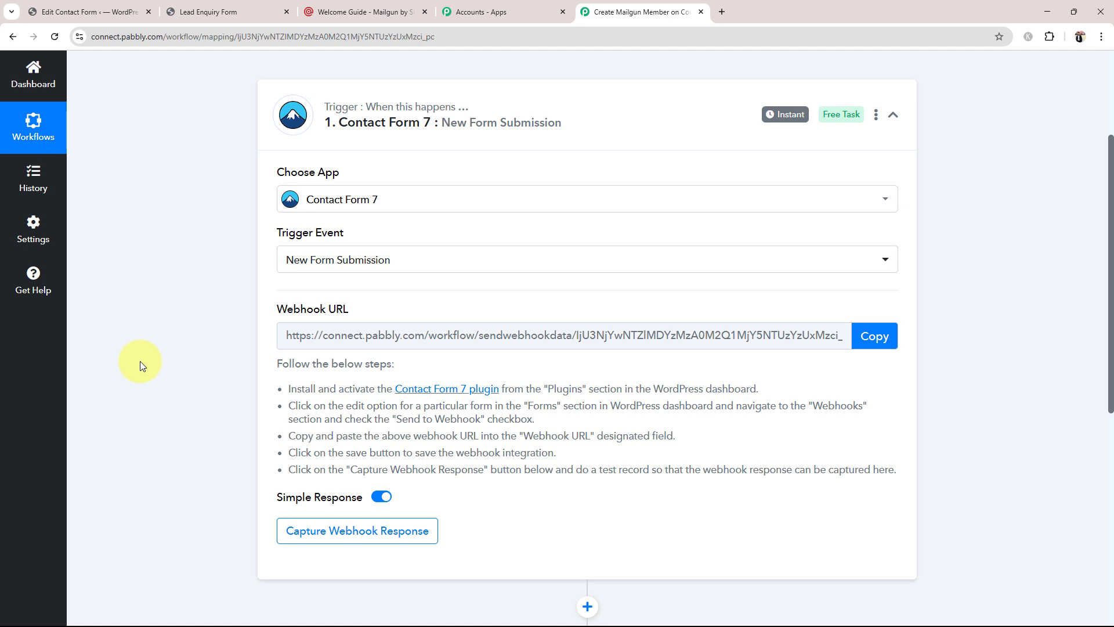
{"action": "left_click", "coordinate": [873, 336]}
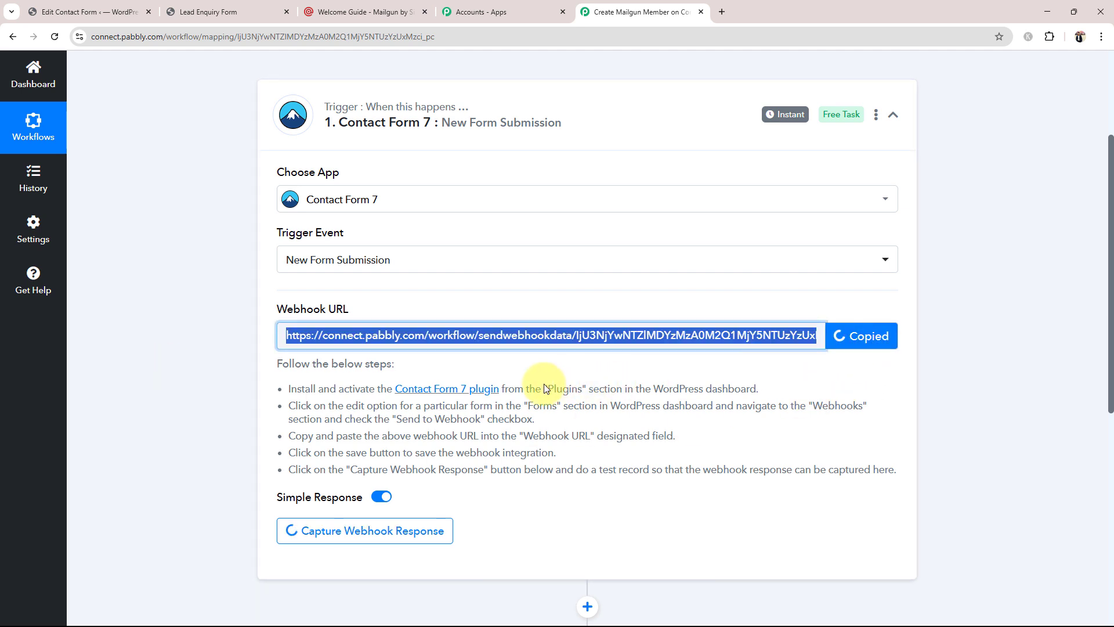
{"action": "left_click_drag", "start_coordinate": [290, 388], "coordinate": [703, 512]}
{"action": "left_click", "coordinate": [703, 511]}
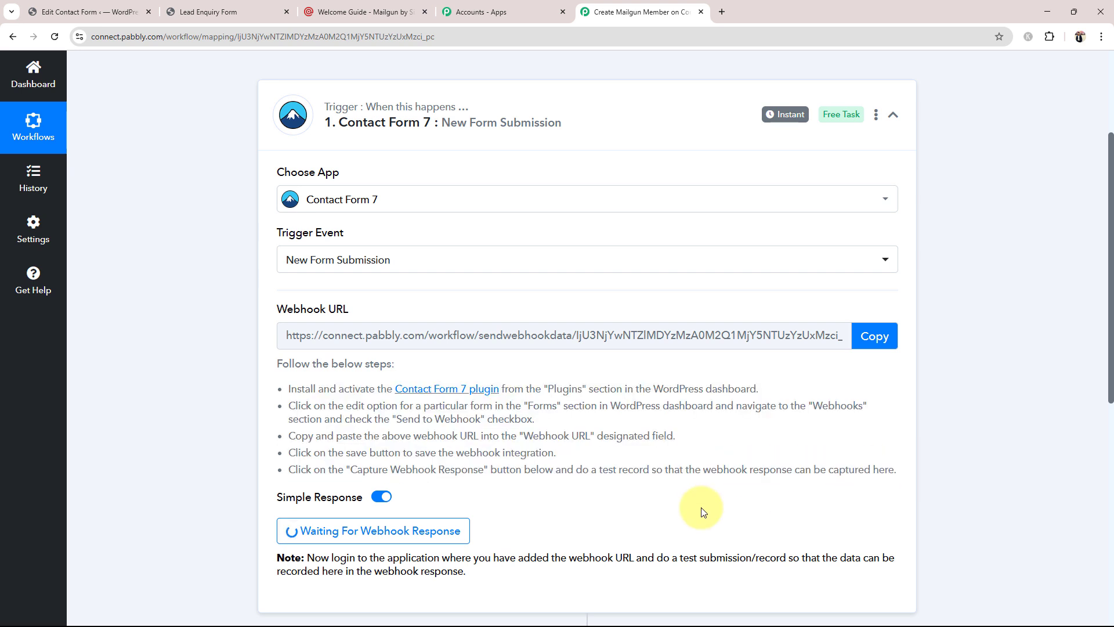
- Review the Contact Us Form template in WordPress, then the Contact Form 7 trigger's setup instructions in Pabbly Connect
{"action": "left_click", "coordinate": [100, 7]}
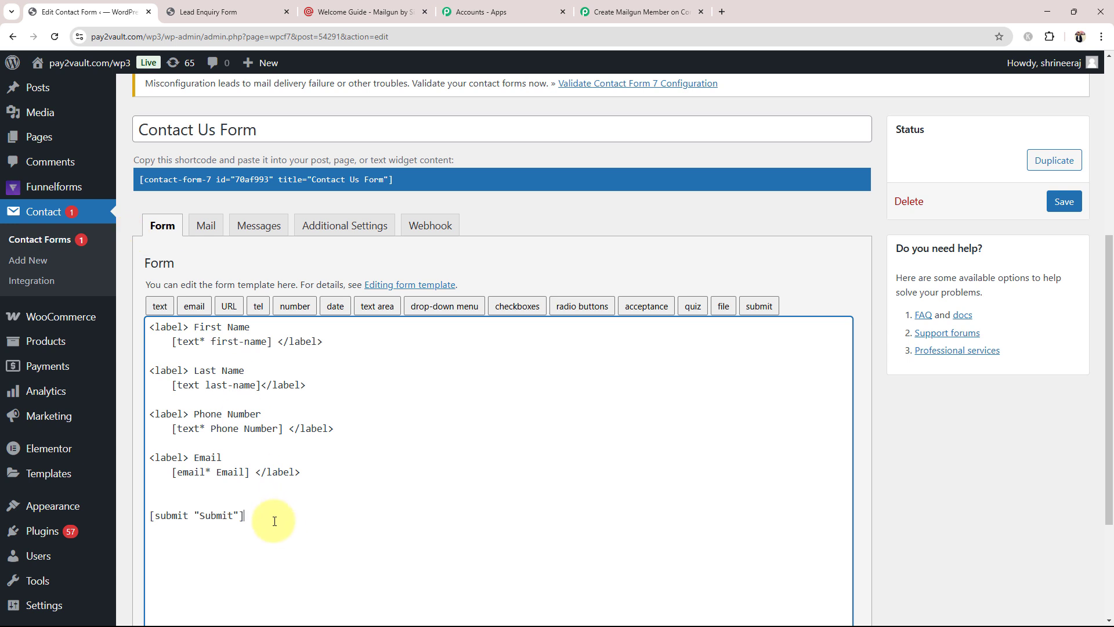
{"action": "left_click_drag", "start_coordinate": [248, 514], "coordinate": [165, 304]}
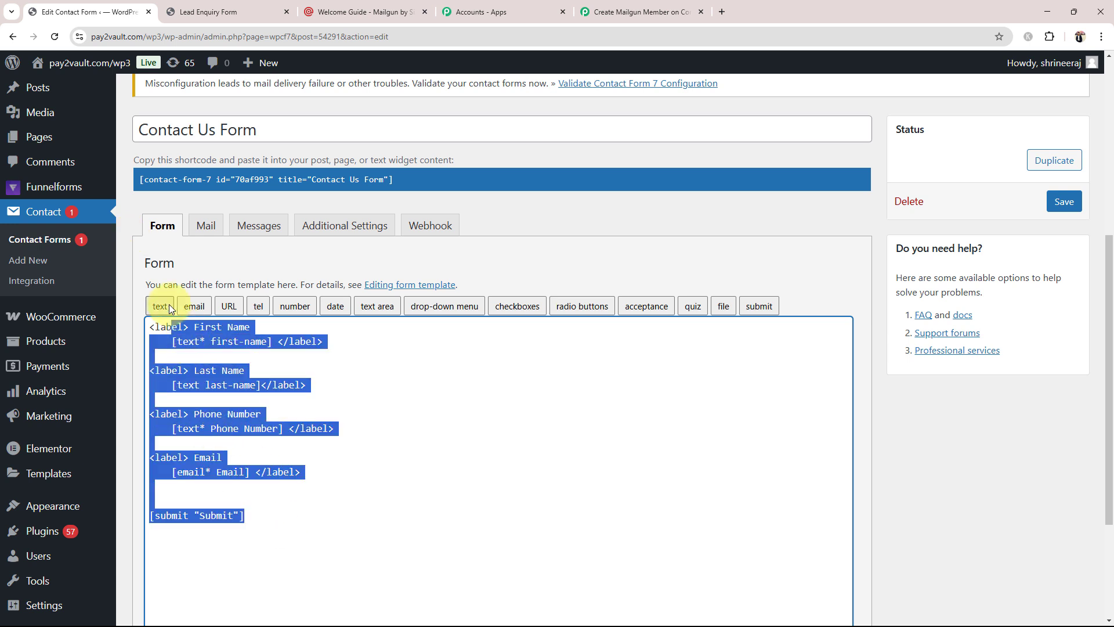
{"action": "left_click", "coordinate": [591, 473]}
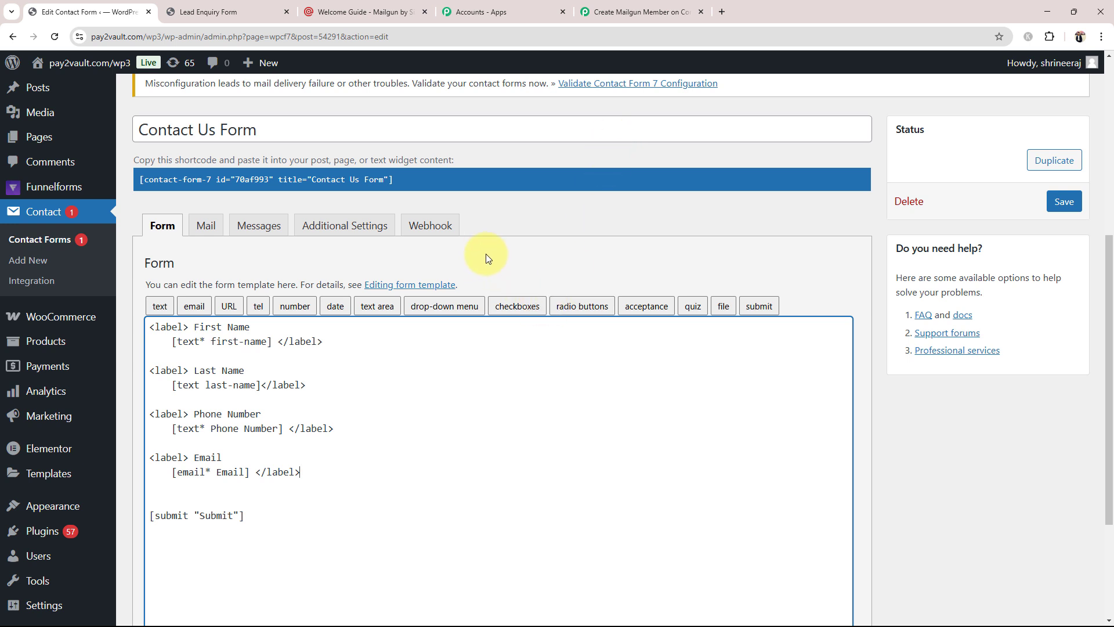
{"action": "left_click", "coordinate": [650, 11]}
{"action": "left_click_drag", "start_coordinate": [288, 389], "coordinate": [888, 471]}
{"action": "left_click", "coordinate": [830, 507]}
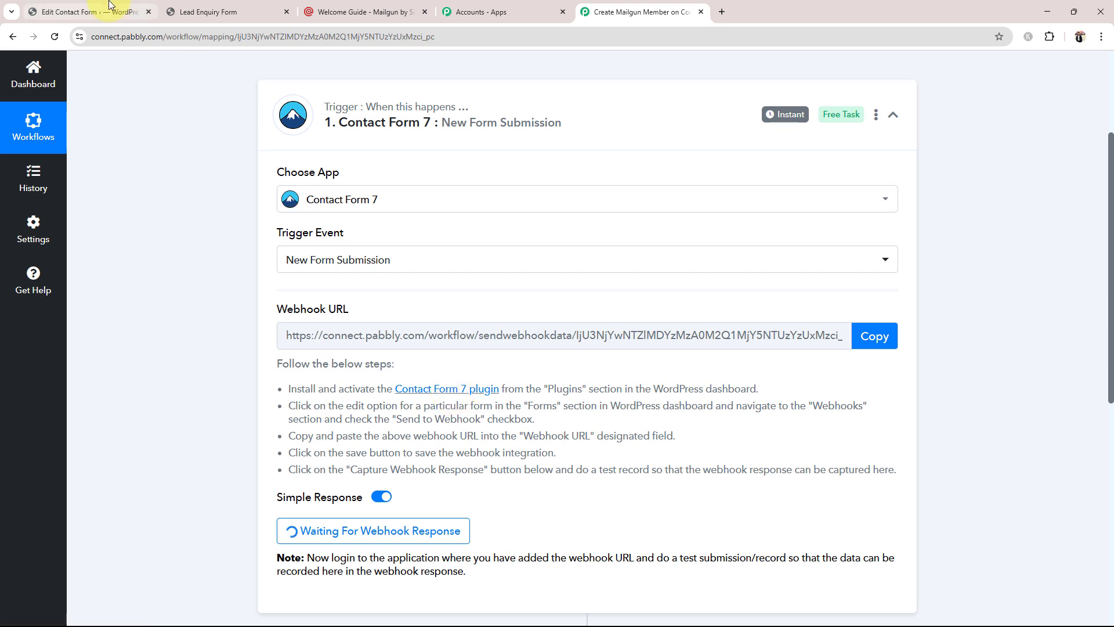
- Switch to WordPress, open the Contact Us Form's webhook settings with Send to Webhook enabled, and clear the existing webhook URL
{"action": "left_click", "coordinate": [108, 21]}
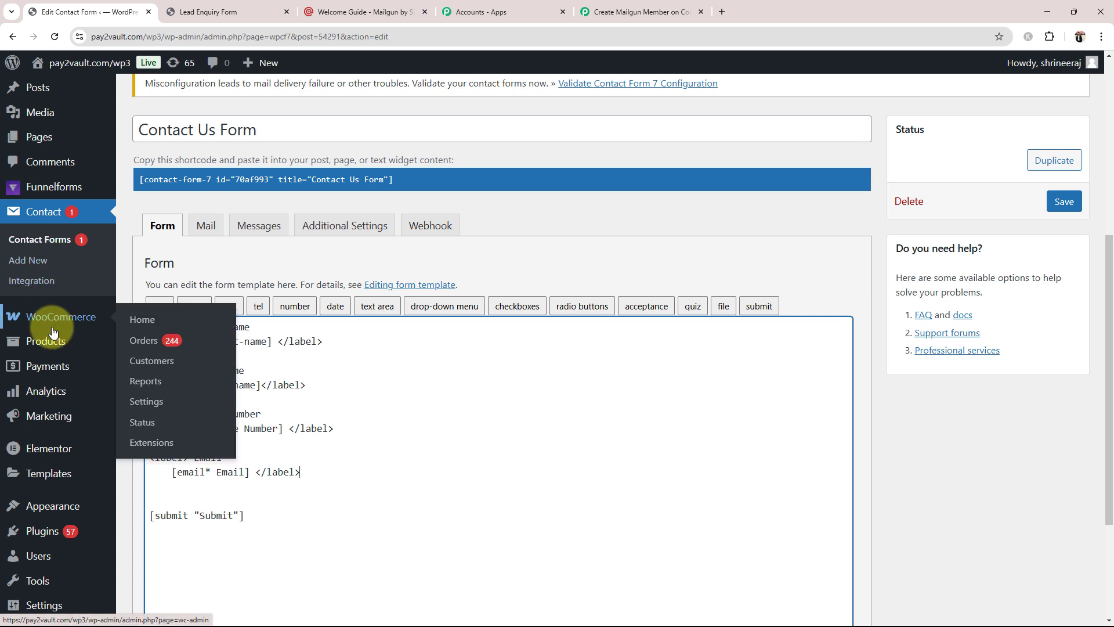
{"action": "mouse_move", "coordinate": [34, 533]}
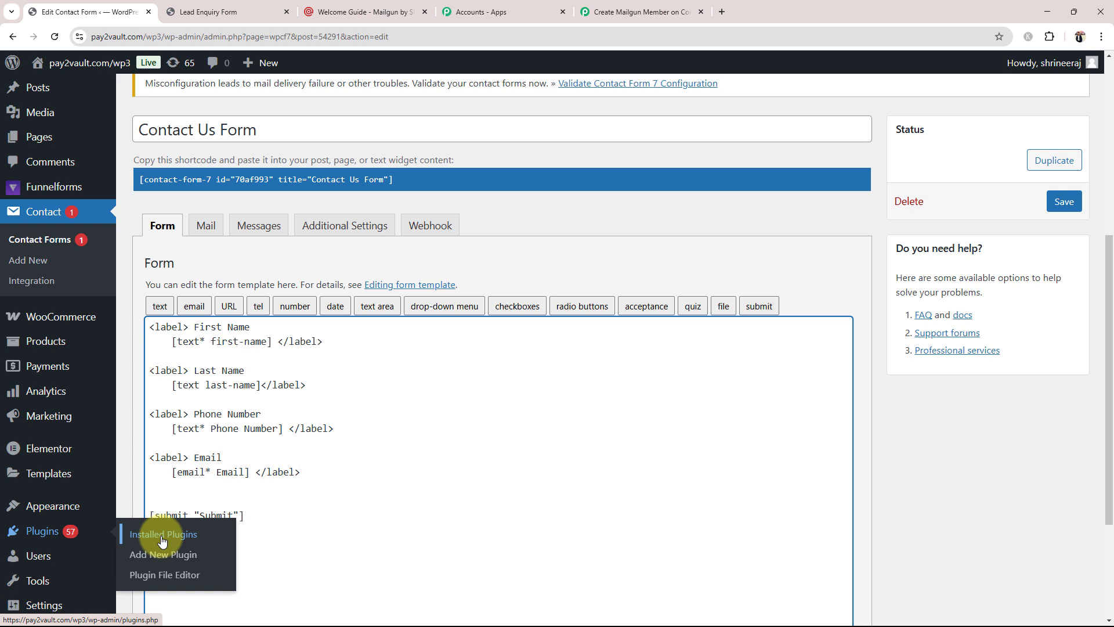
{"action": "left_click", "coordinate": [425, 234]}
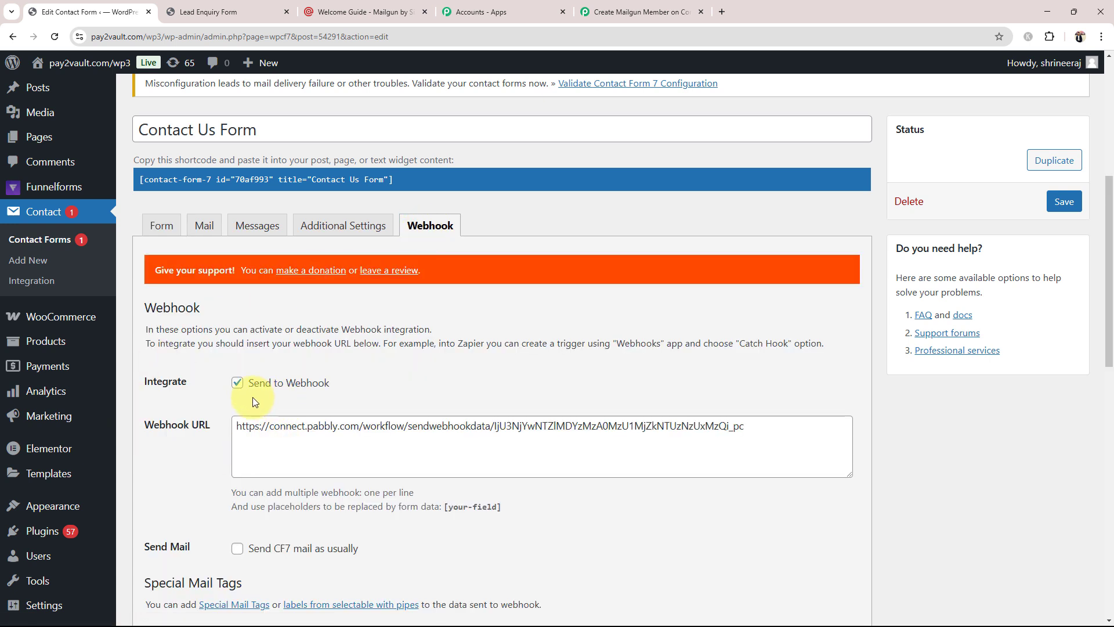
{"action": "left_click", "coordinate": [243, 386]}
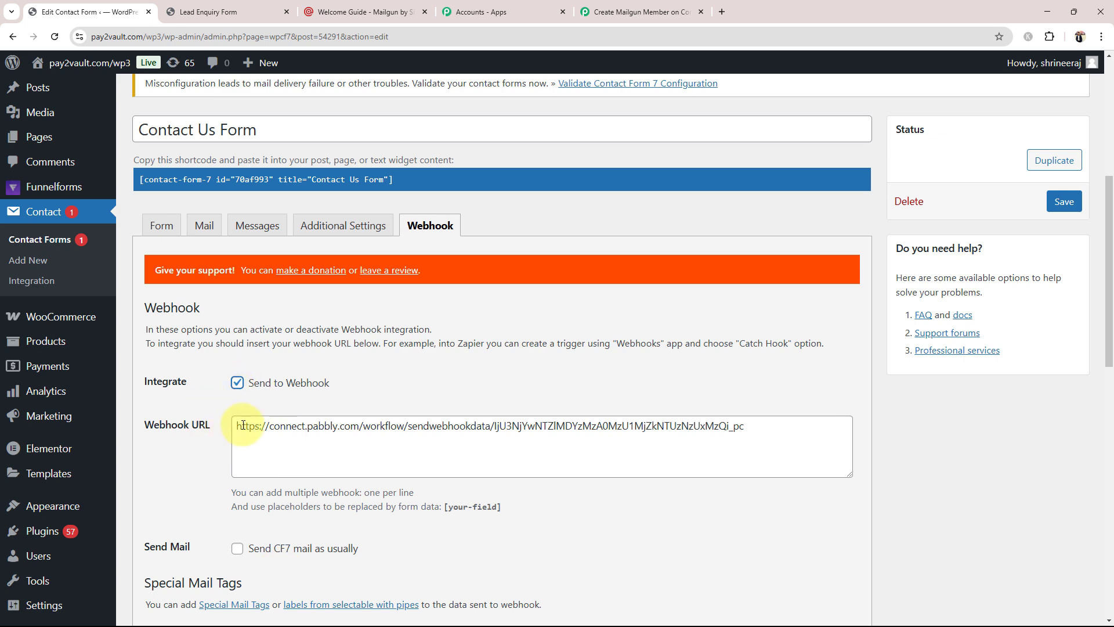
{"action": "left_click_drag", "start_coordinate": [243, 425], "coordinate": [915, 430]}
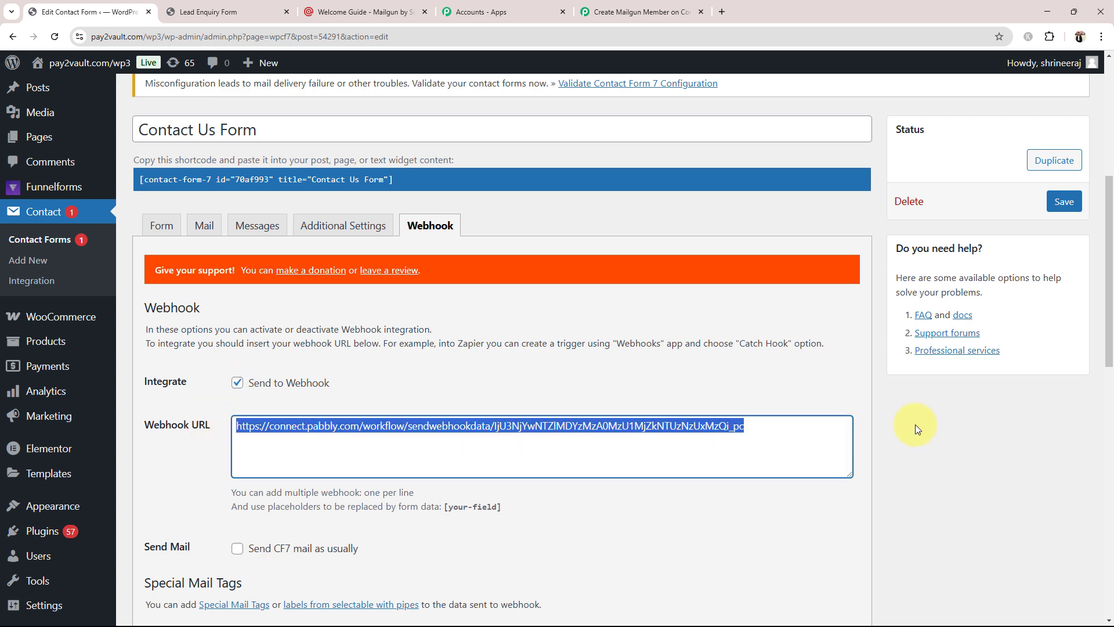
{"action": "key", "text": "BackSpace"}
- Copy the trigger's webhook URL from Pabbly Connect into the Contact Us Form's webhook URL in WordPress and save the form
{"action": "left_click", "coordinate": [638, 12]}
{"action": "left_click", "coordinate": [854, 347]}
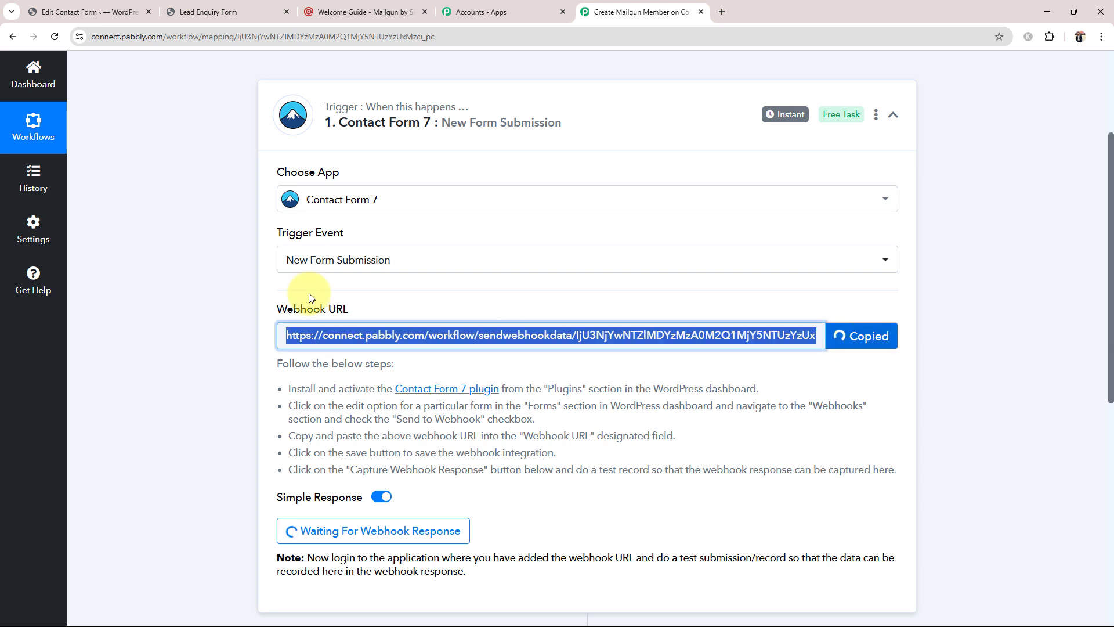
{"action": "left_click", "coordinate": [111, 12]}
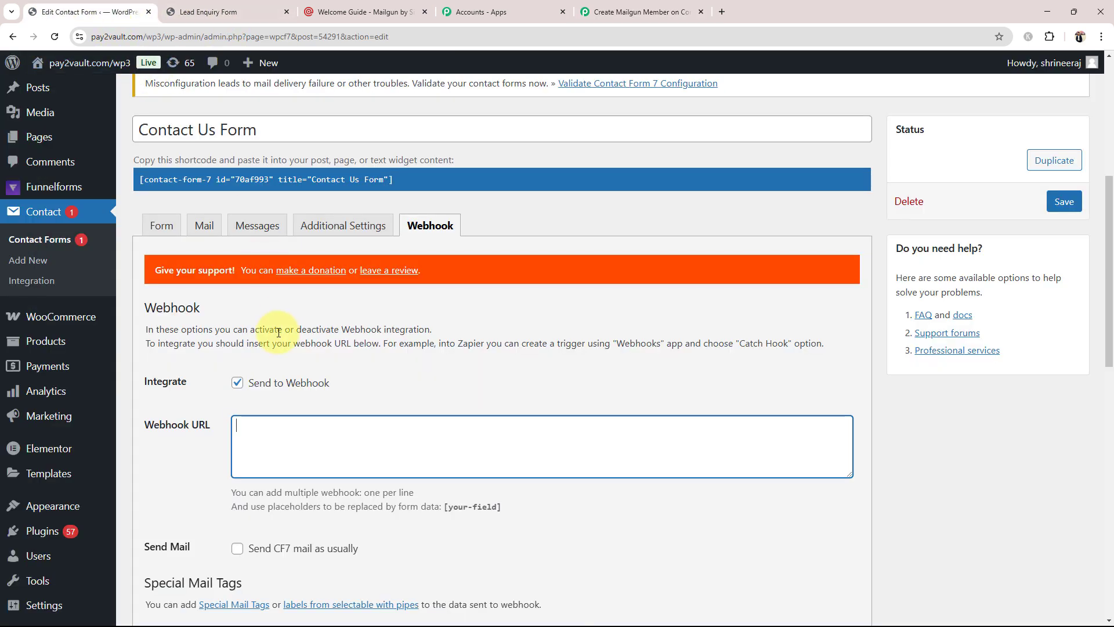
{"action": "key", "text": "ctrl+v"}
{"action": "left_click", "coordinate": [203, 488]}
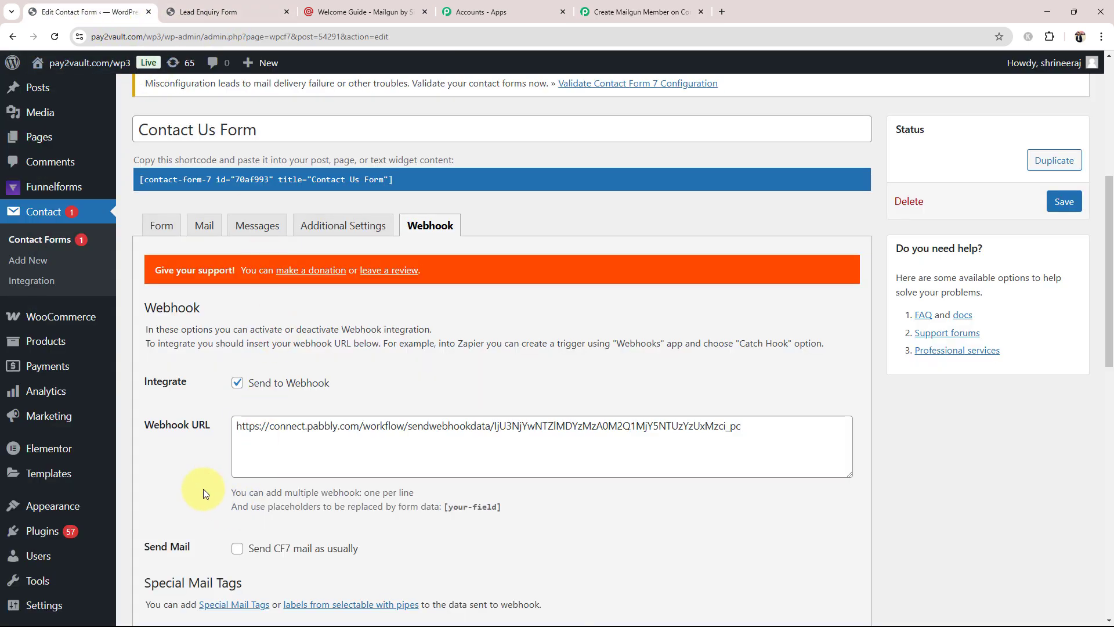
{"action": "scroll", "coordinate": [336, 491], "scroll_direction": "down", "scroll_amount": 6}
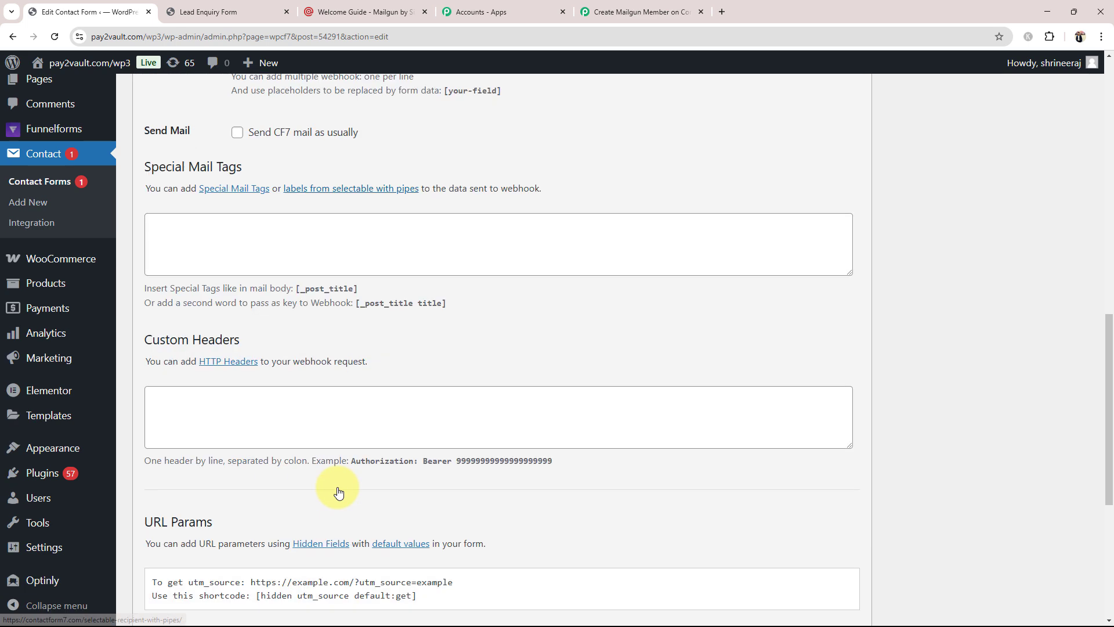
{"action": "scroll", "coordinate": [339, 486], "scroll_direction": "up", "scroll_amount": 6}
{"action": "left_click", "coordinate": [1064, 201]}
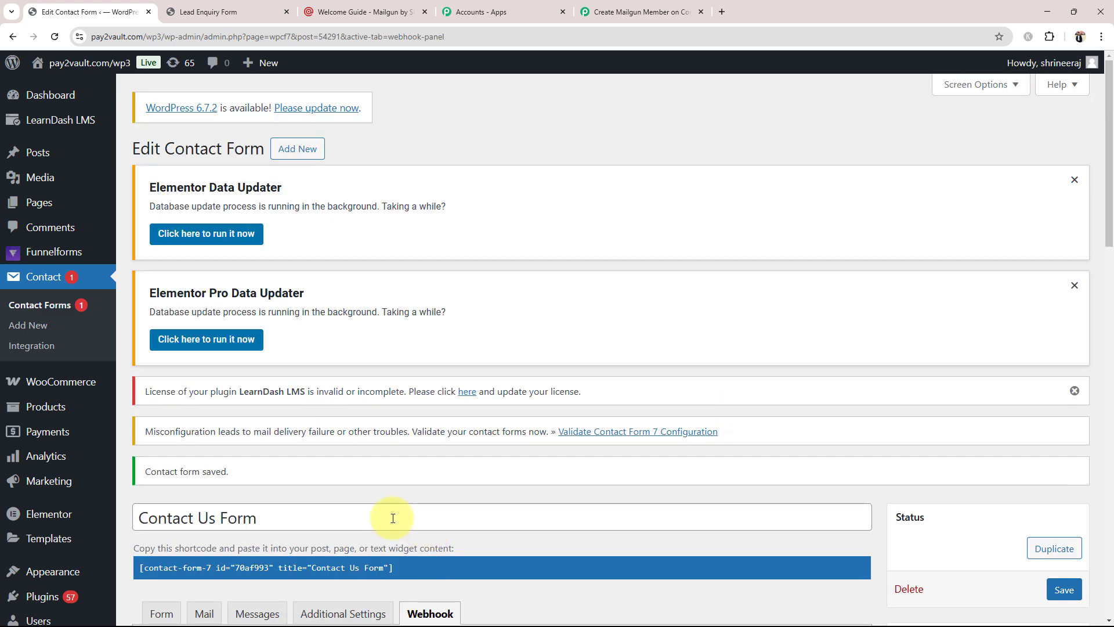
- Review the form's webhook settings and template in WordPress, then the Pabbly Connect trigger and the Lead Enquiry Form page
{"action": "scroll", "coordinate": [348, 505], "scroll_direction": "down", "scroll_amount": 7}
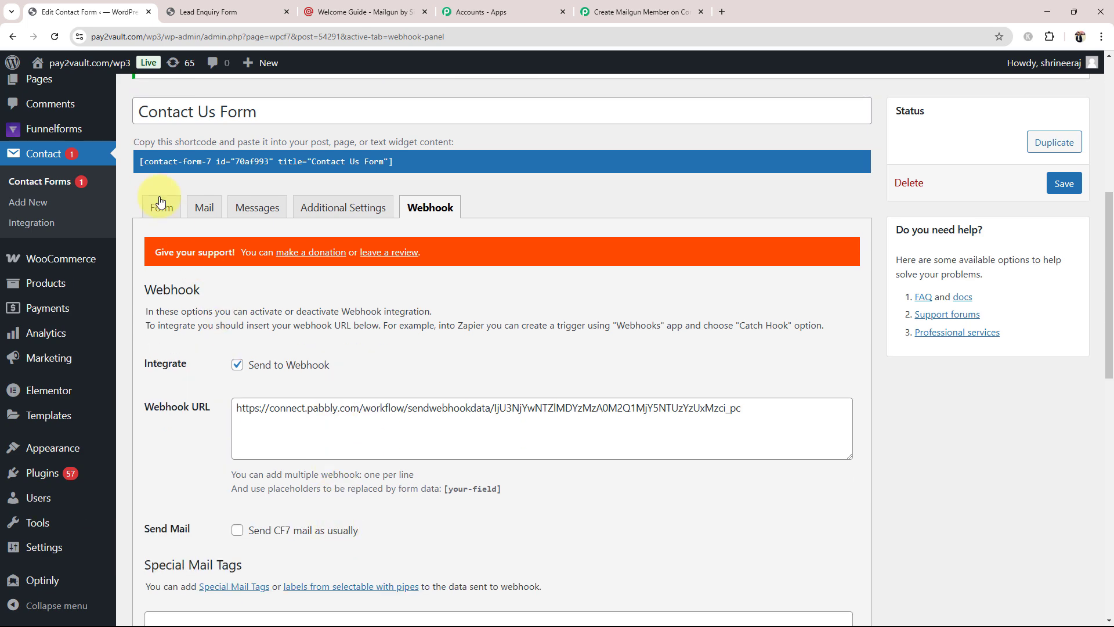
{"action": "left_click", "coordinate": [158, 208]}
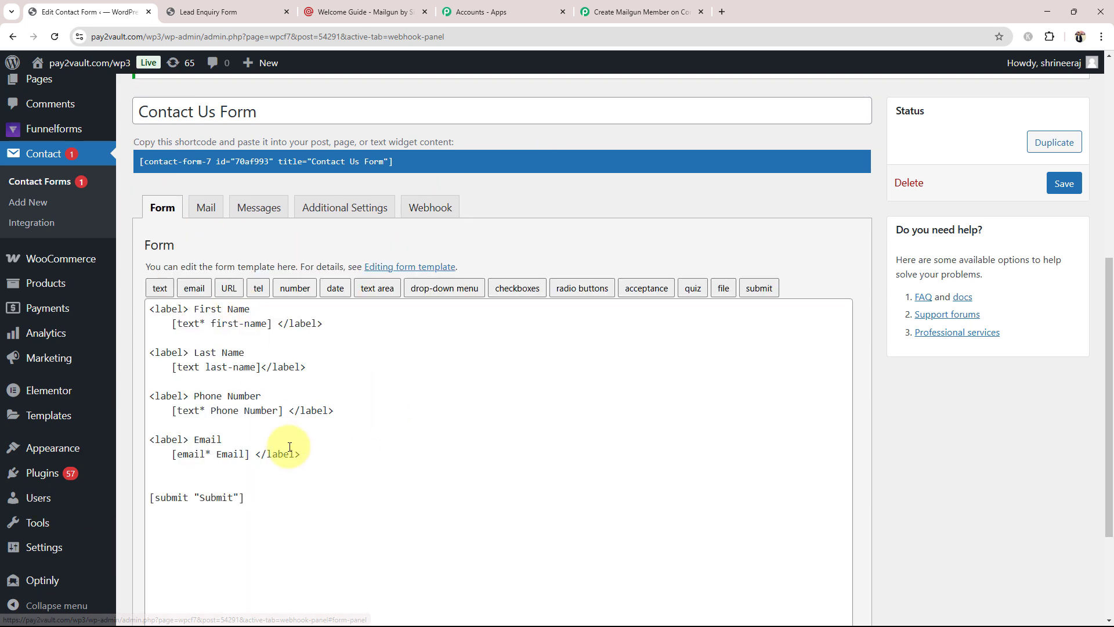
{"action": "left_click", "coordinate": [629, 11]}
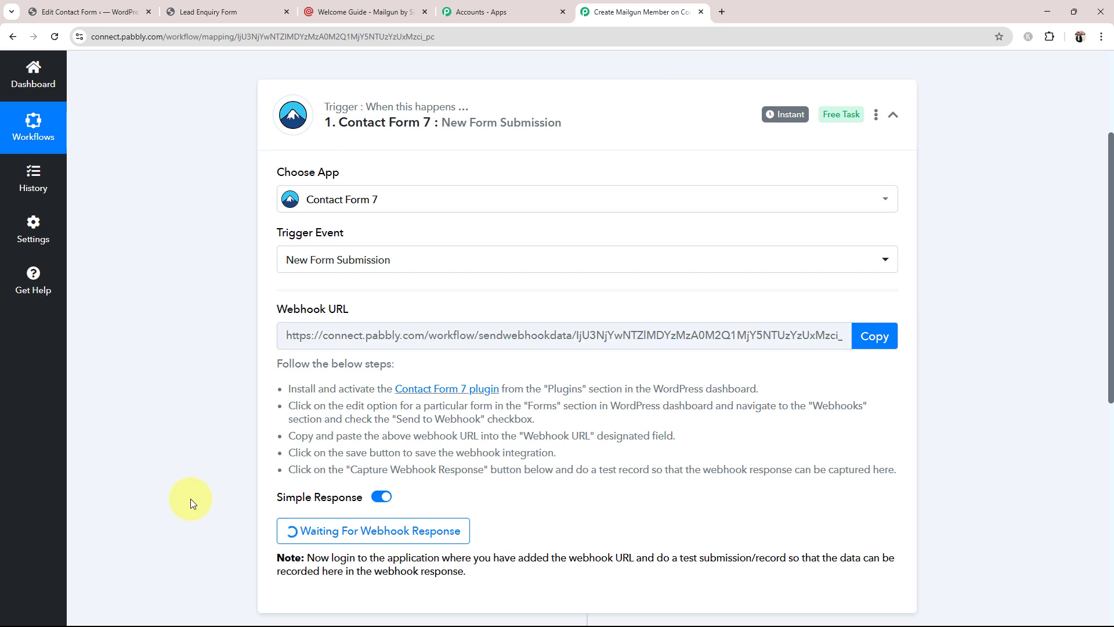
{"action": "scroll", "coordinate": [191, 499], "scroll_direction": "down", "scroll_amount": 2}
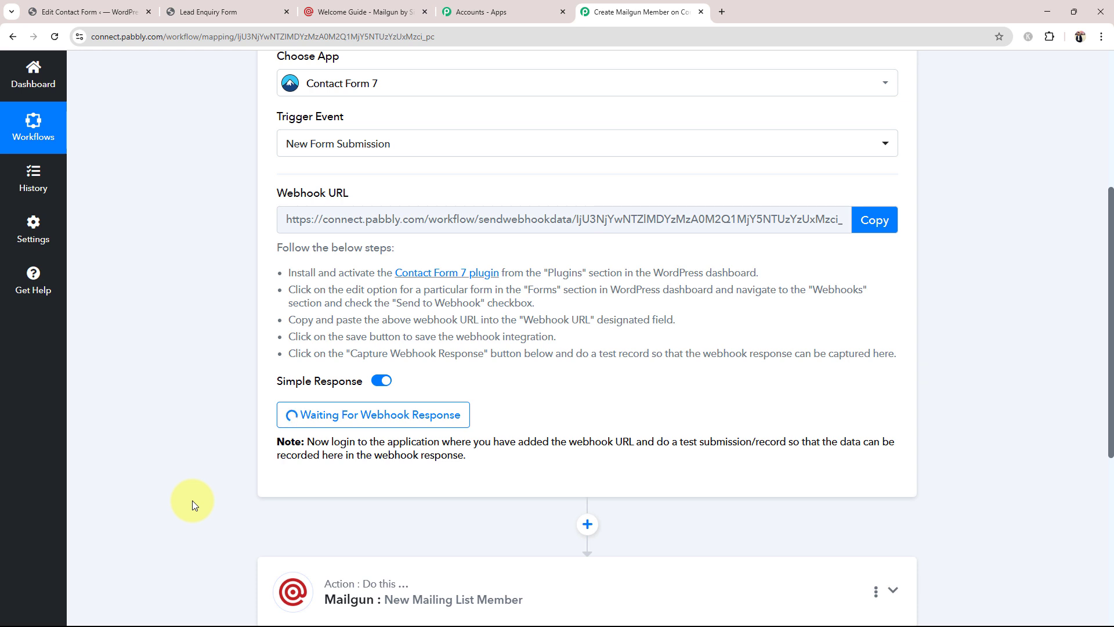
{"action": "scroll", "coordinate": [193, 500], "scroll_direction": "up", "scroll_amount": 3}
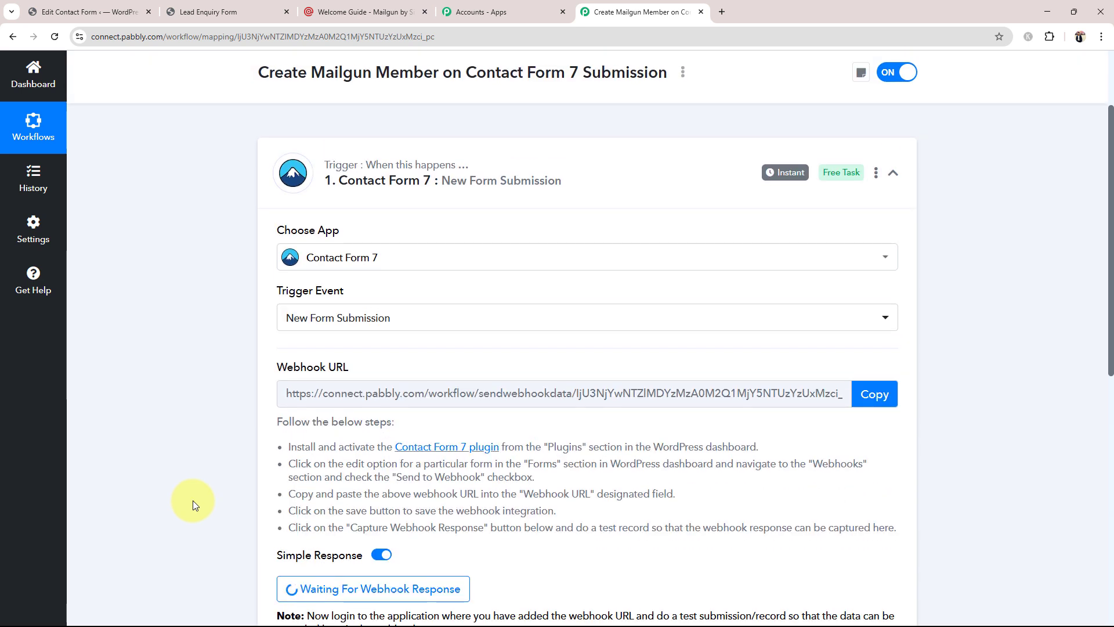
{"action": "left_click", "coordinate": [189, 10]}
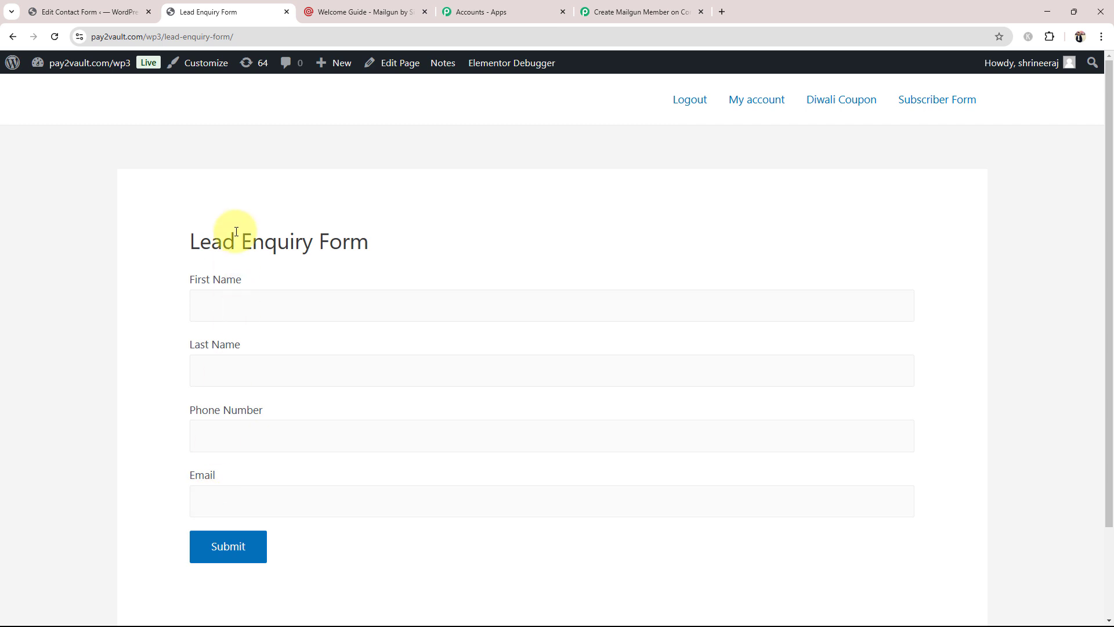
{"action": "left_click", "coordinate": [628, 11]}
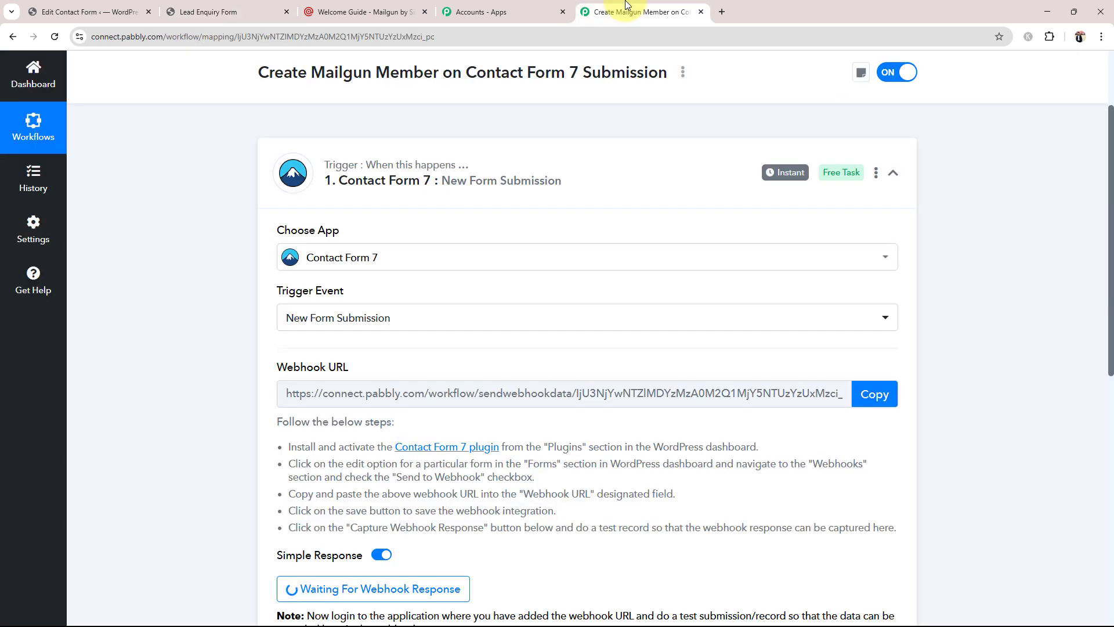
- Fill in the Lead Enquiry Form with the test contact's first name, last name, phone number and e-mail, and submit it
{"action": "left_click", "coordinate": [229, 11]}
{"action": "scroll", "coordinate": [145, 316], "scroll_direction": "down", "scroll_amount": 2}
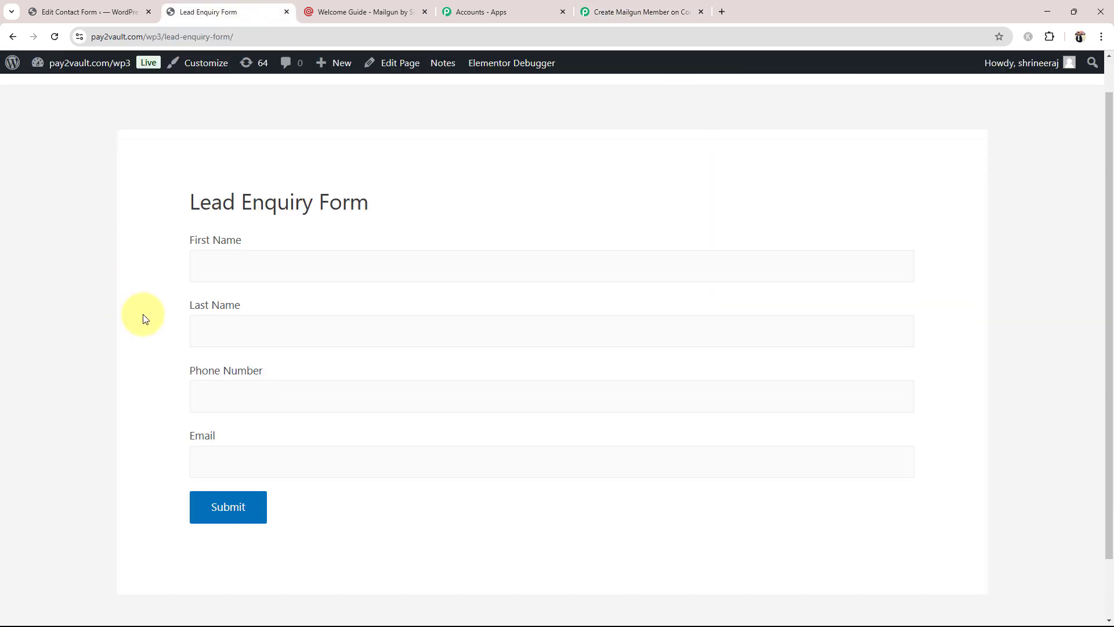
{"action": "left_click", "coordinate": [220, 190]}
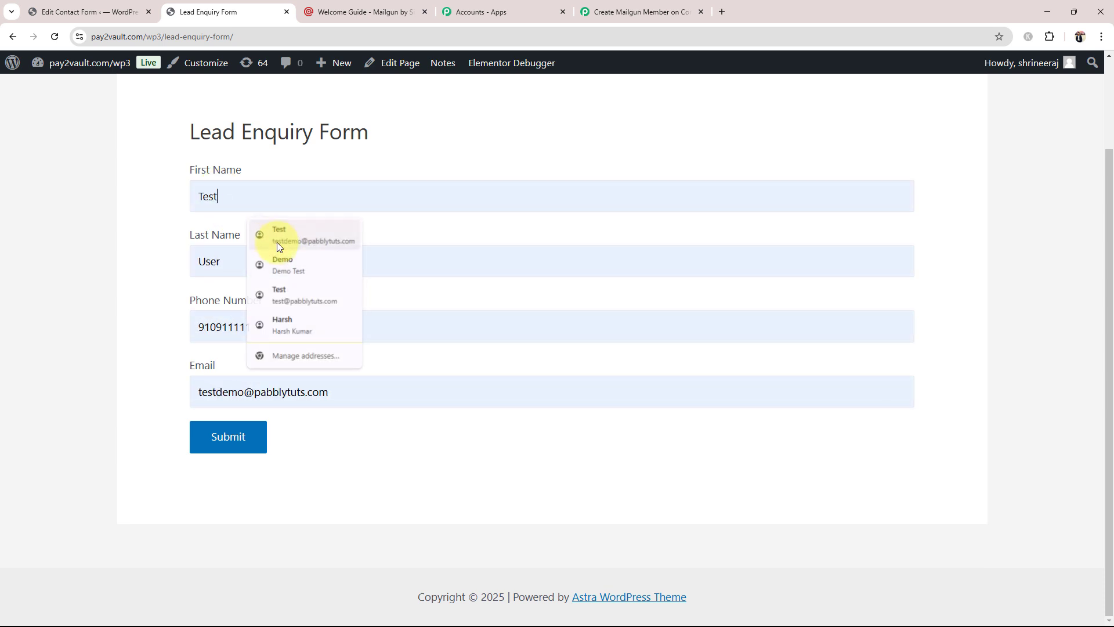
{"action": "left_click", "coordinate": [277, 240]}
{"action": "left_click", "coordinate": [290, 330]}
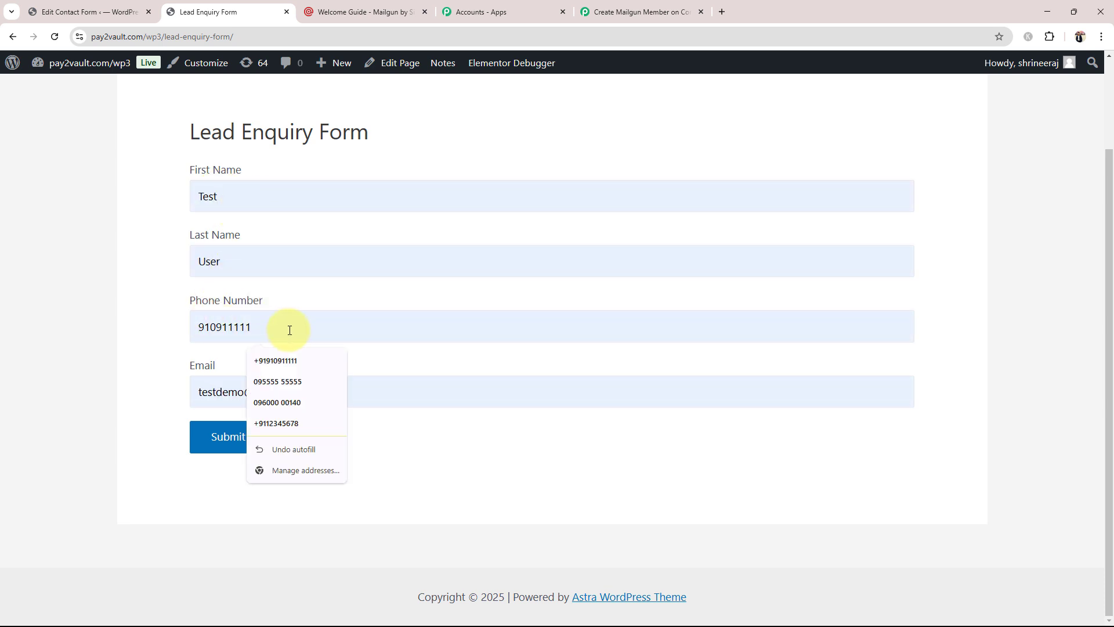
{"action": "type", "text": "1"}
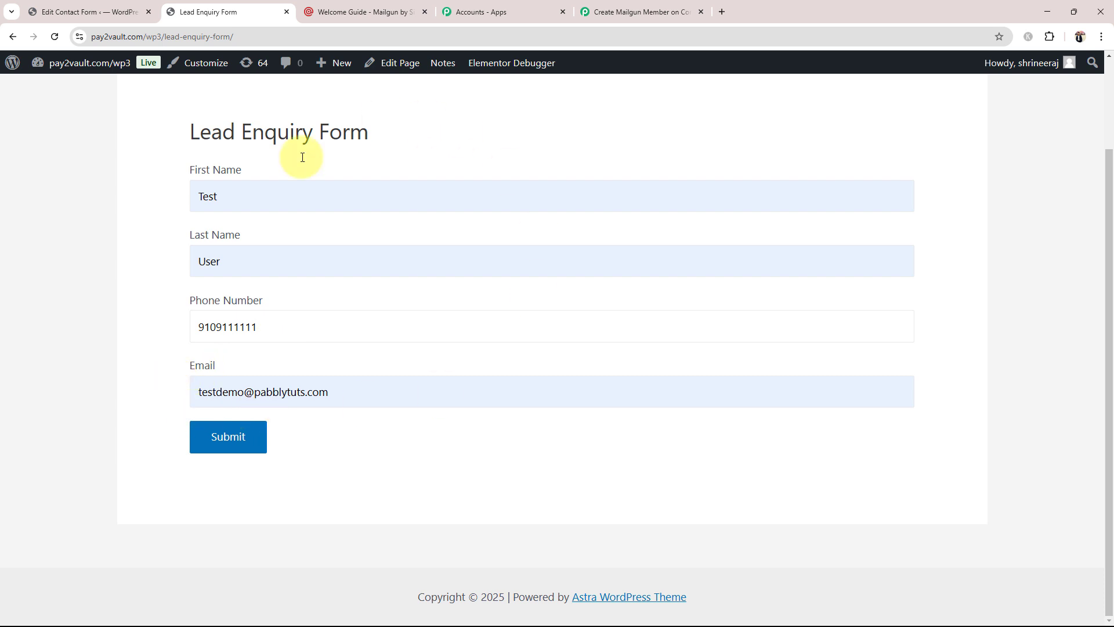
{"action": "left_click", "coordinate": [247, 436]}
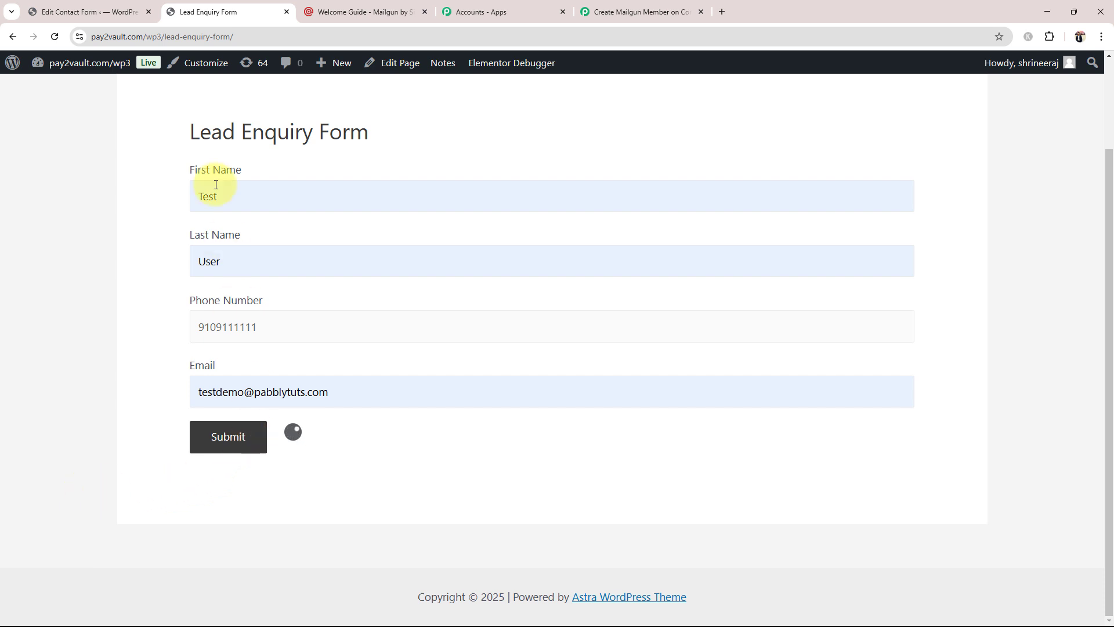
- Switch to Pabbly Connect and check the last name, first name, phone and email values in the trigger's received response
{"action": "left_click", "coordinate": [617, 5]}
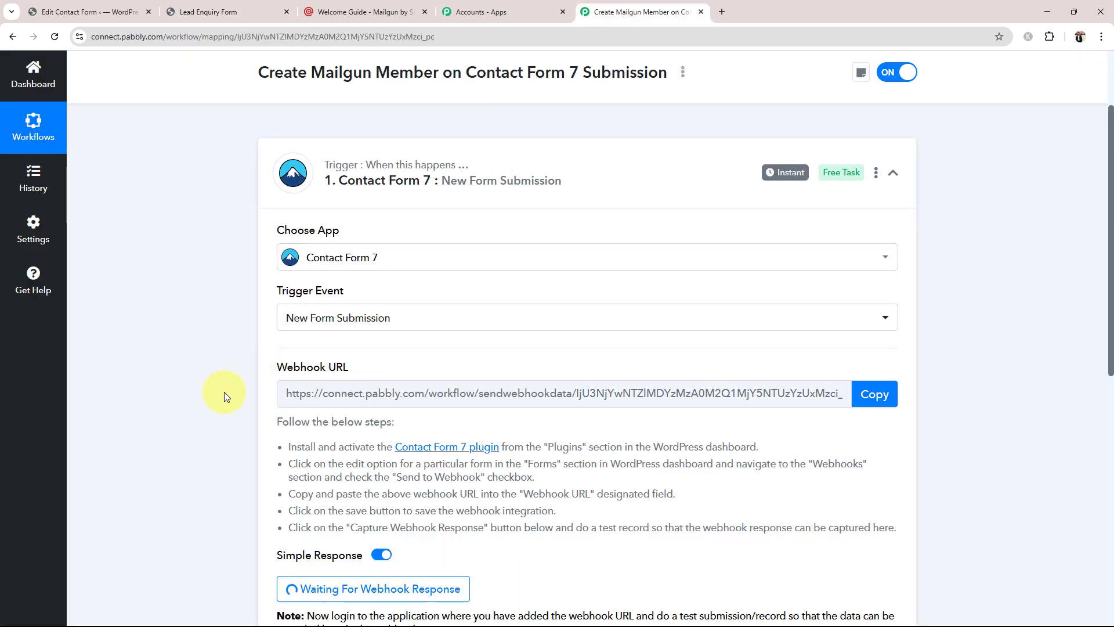
{"action": "scroll", "coordinate": [252, 436], "scroll_direction": "down", "scroll_amount": 2}
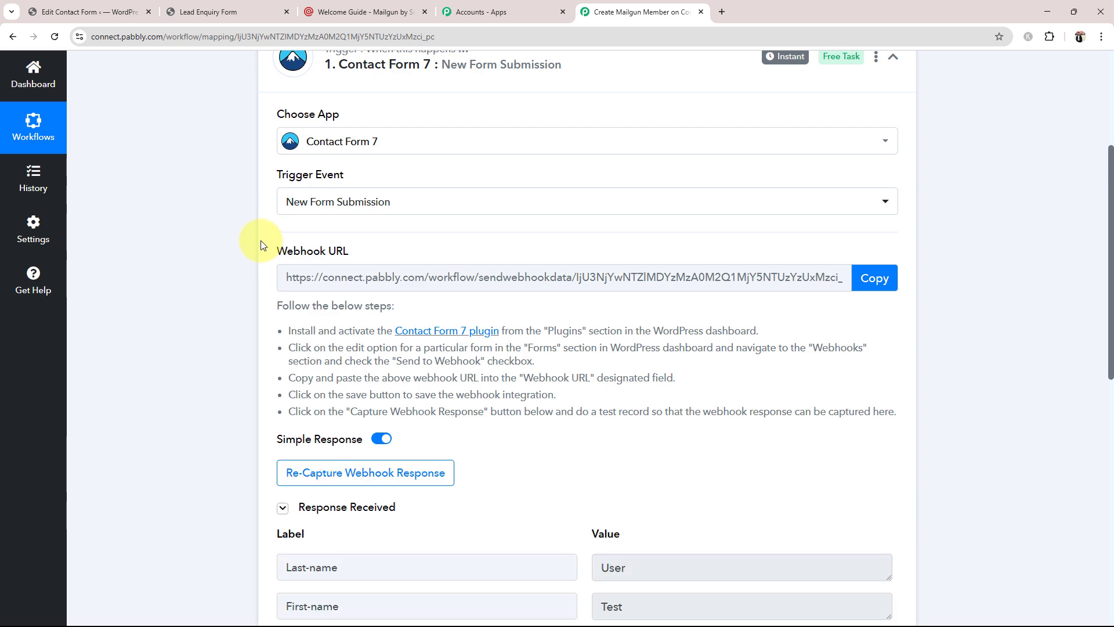
{"action": "scroll", "coordinate": [230, 428], "scroll_direction": "down", "scroll_amount": 6}
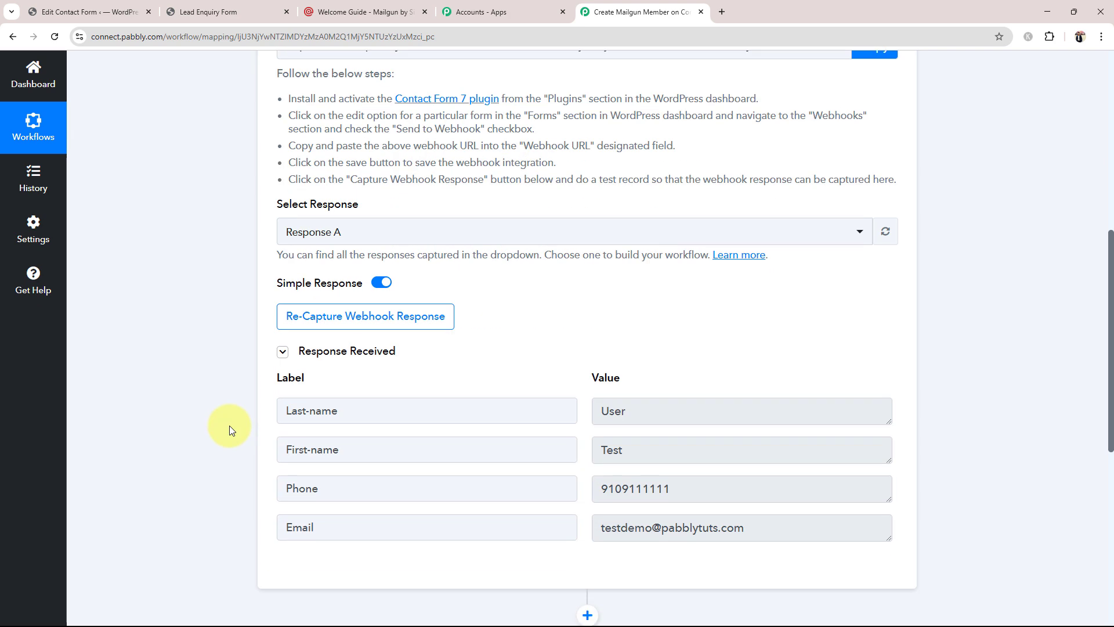
{"action": "left_click", "coordinate": [645, 294]}
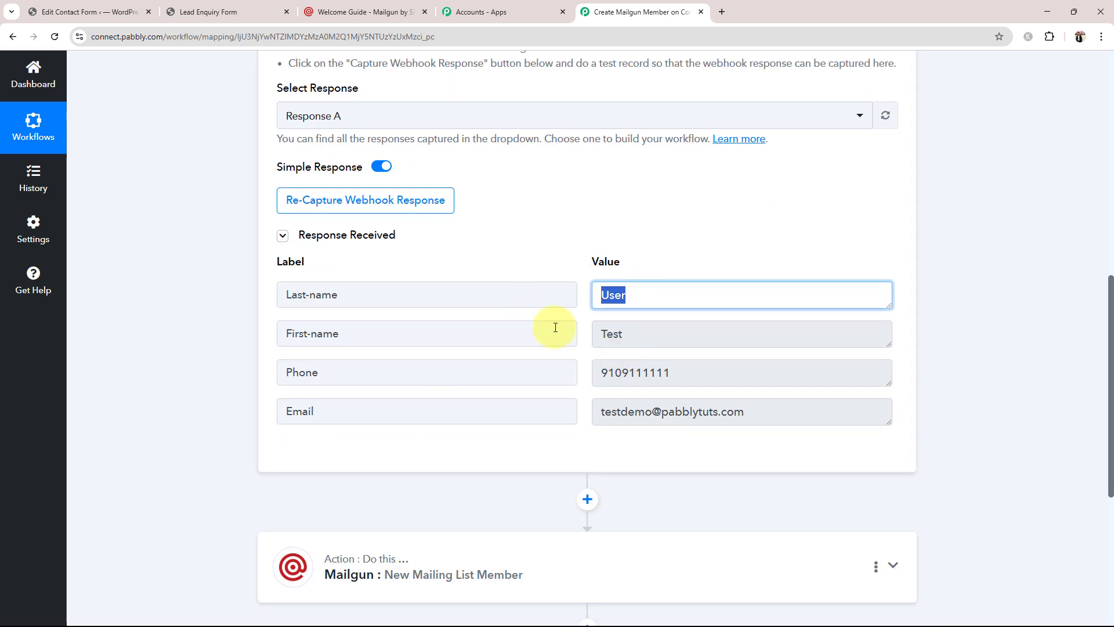
{"action": "left_click", "coordinate": [677, 347]}
{"action": "left_click", "coordinate": [709, 381]}
{"action": "left_click", "coordinate": [862, 401]}
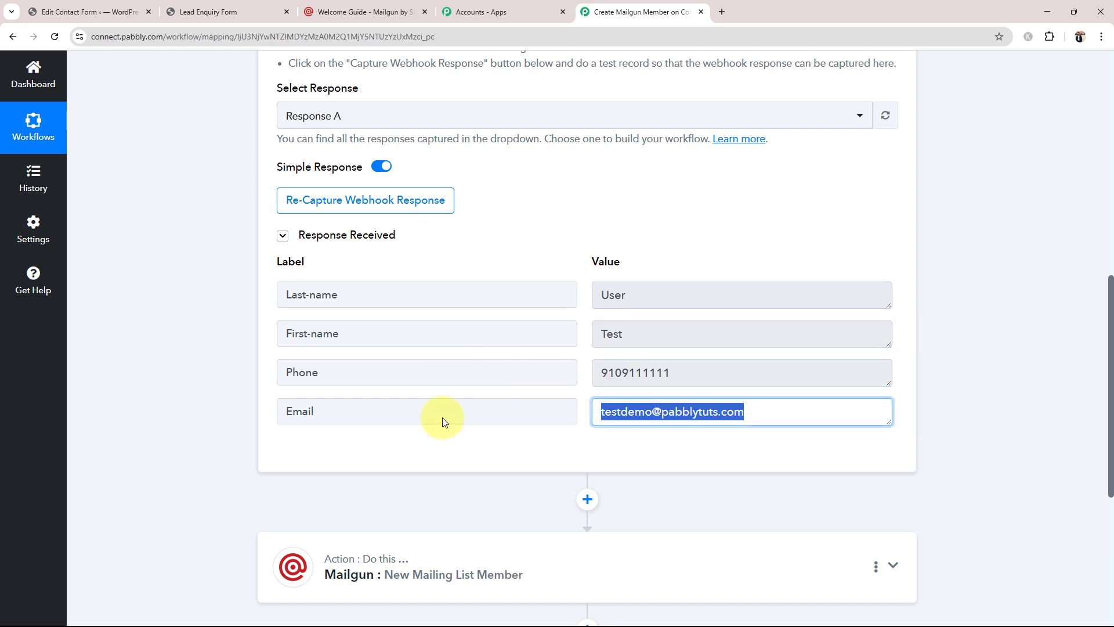
{"action": "left_click", "coordinate": [172, 370]}
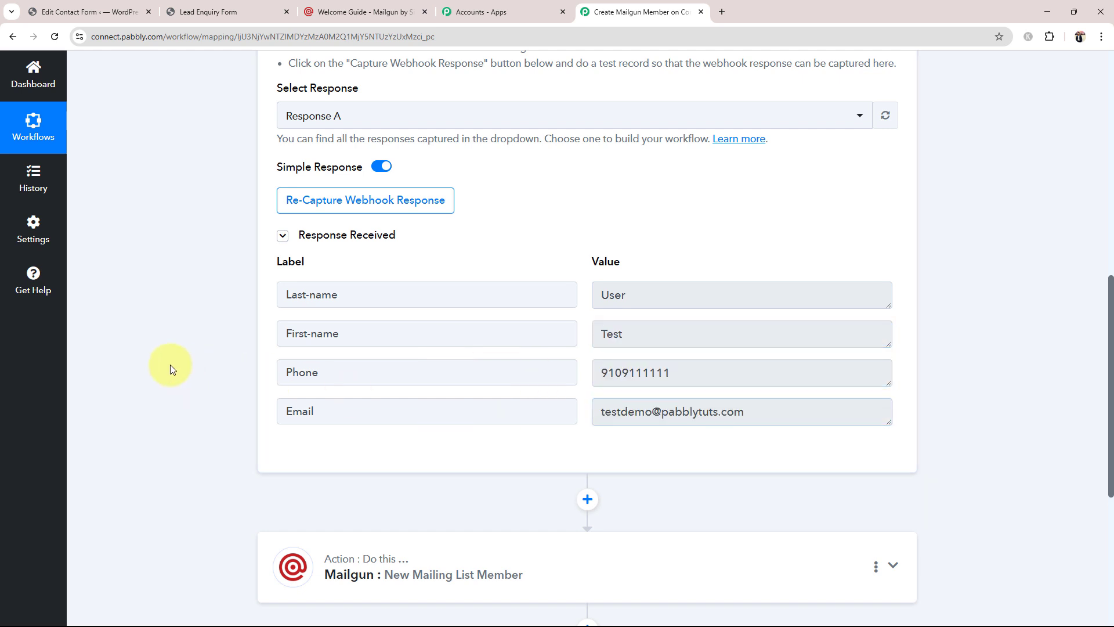
{"action": "left_click", "coordinate": [691, 332]}
{"action": "left_click", "coordinate": [606, 298]}
{"action": "left_click", "coordinate": [658, 368]}
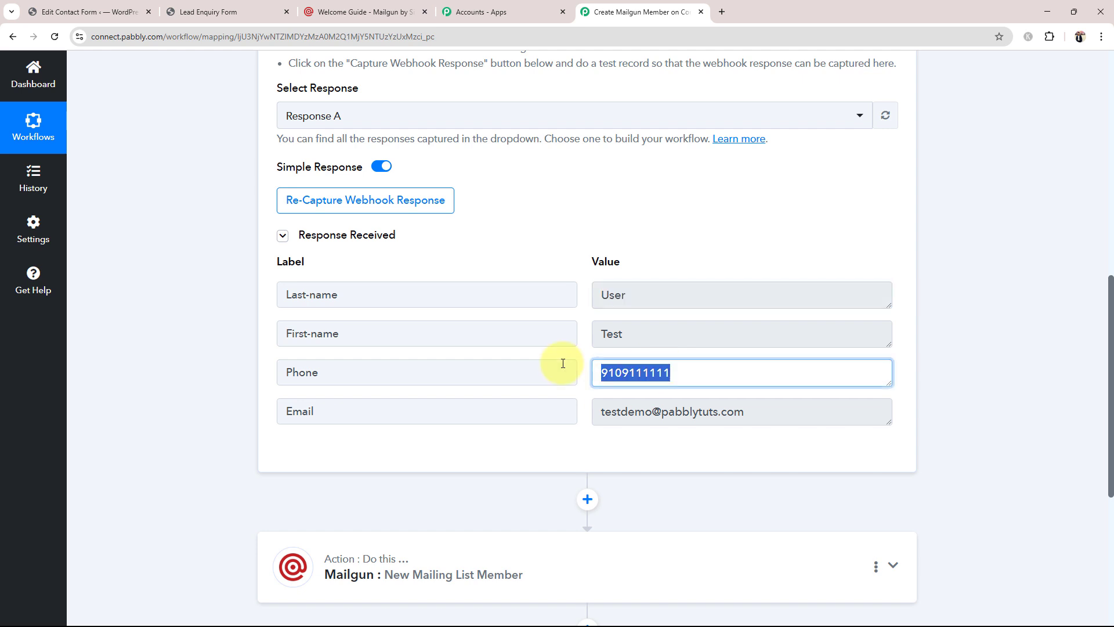
{"action": "left_click", "coordinate": [601, 412]}
{"action": "left_click", "coordinate": [232, 434]}
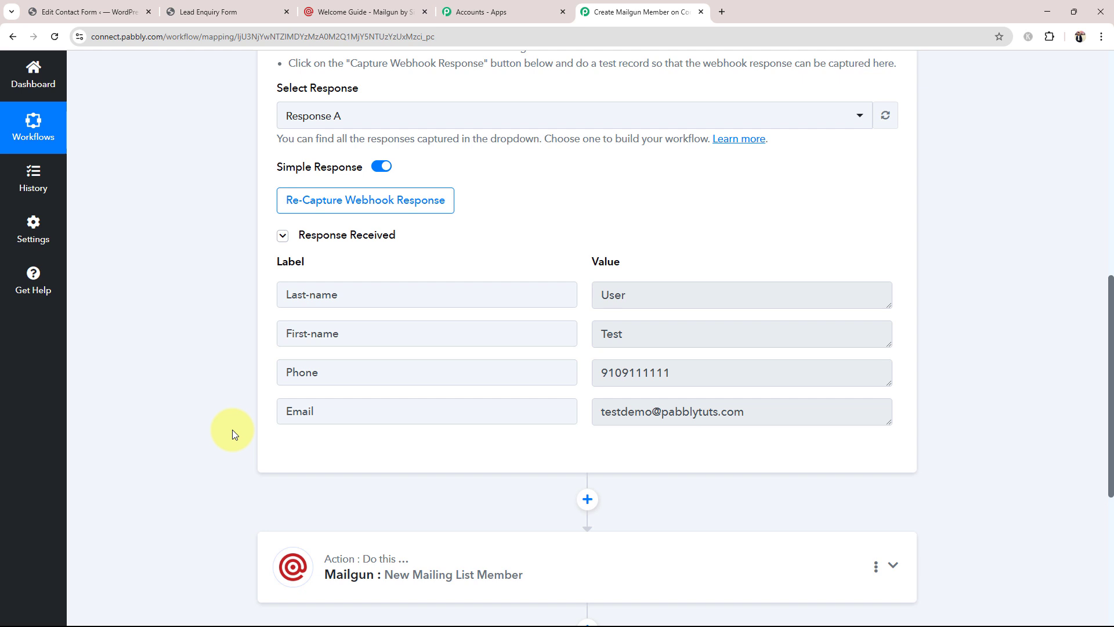
{"action": "scroll", "coordinate": [232, 429], "scroll_direction": "up", "scroll_amount": 10}
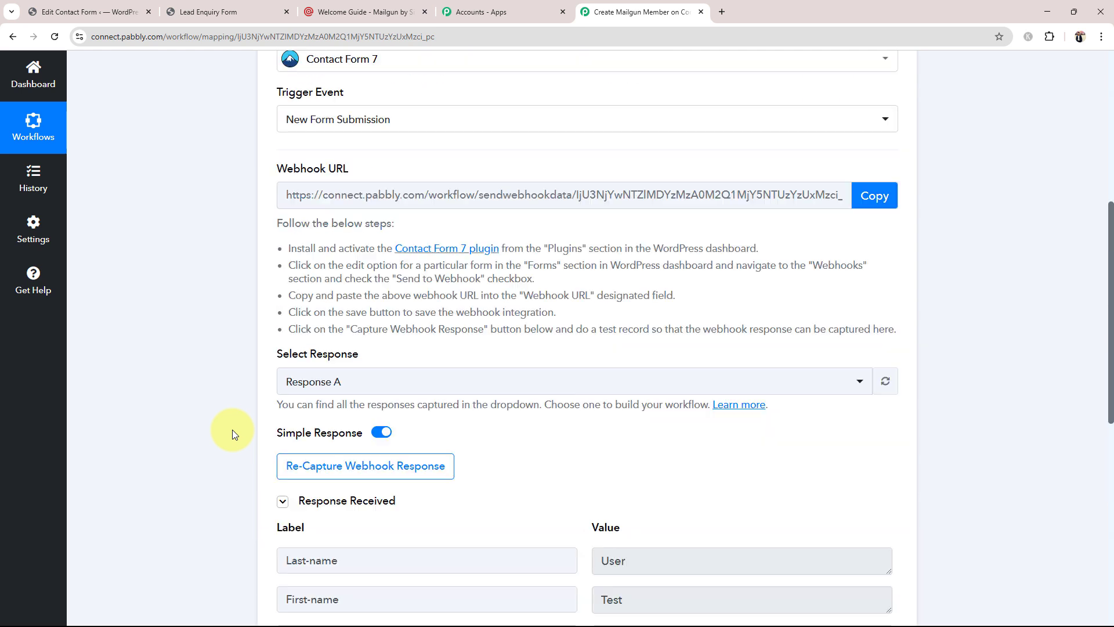
- Collapse the Contact Form 7 trigger and start adding a new Mailgun connection for the New Mailing List Member action
{"action": "left_click", "coordinate": [357, 317]}
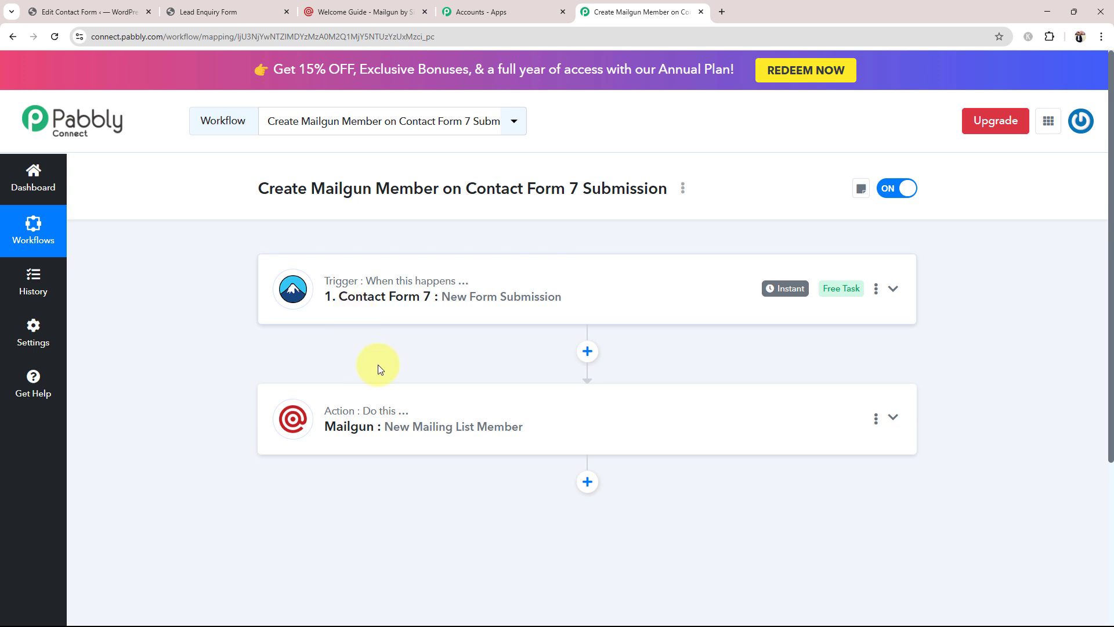
{"action": "left_click", "coordinate": [395, 423]}
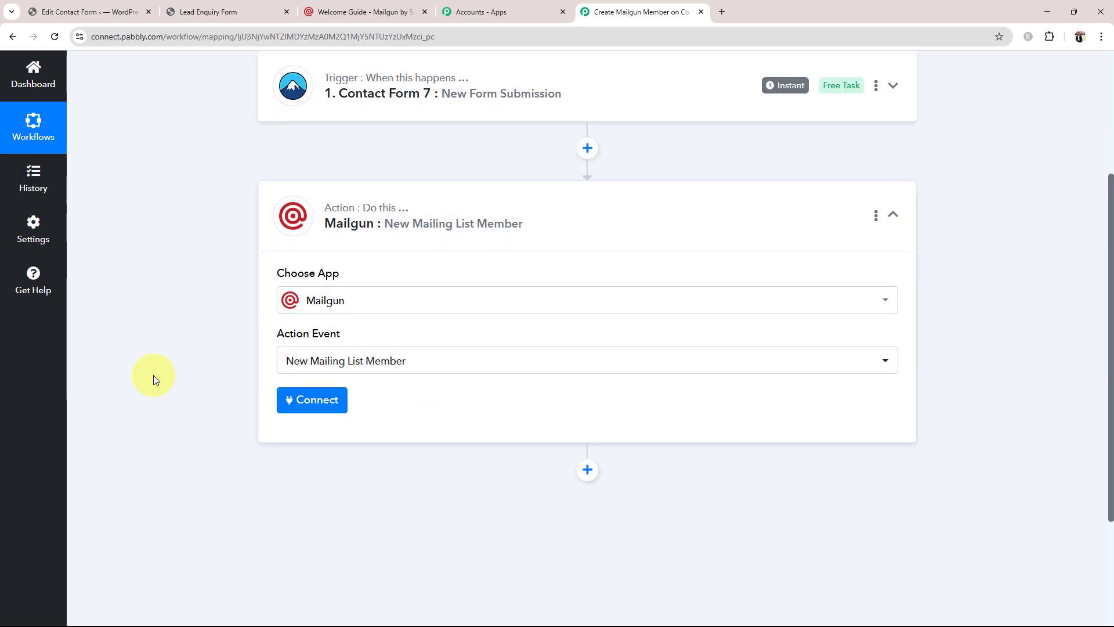
{"action": "left_click", "coordinate": [316, 405]}
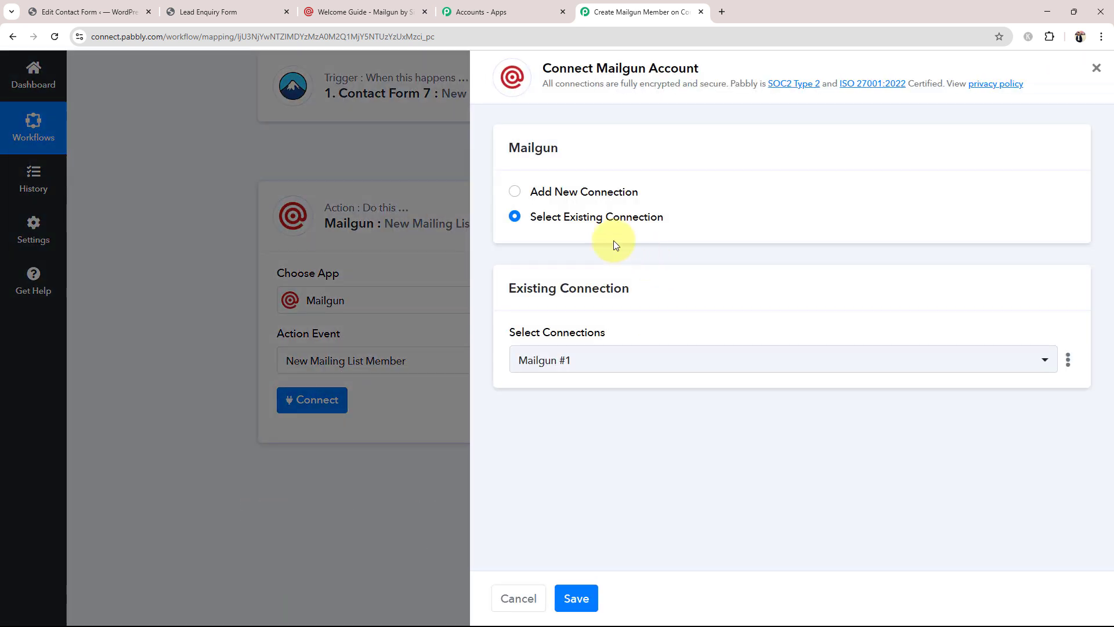
{"action": "left_click", "coordinate": [513, 191]}
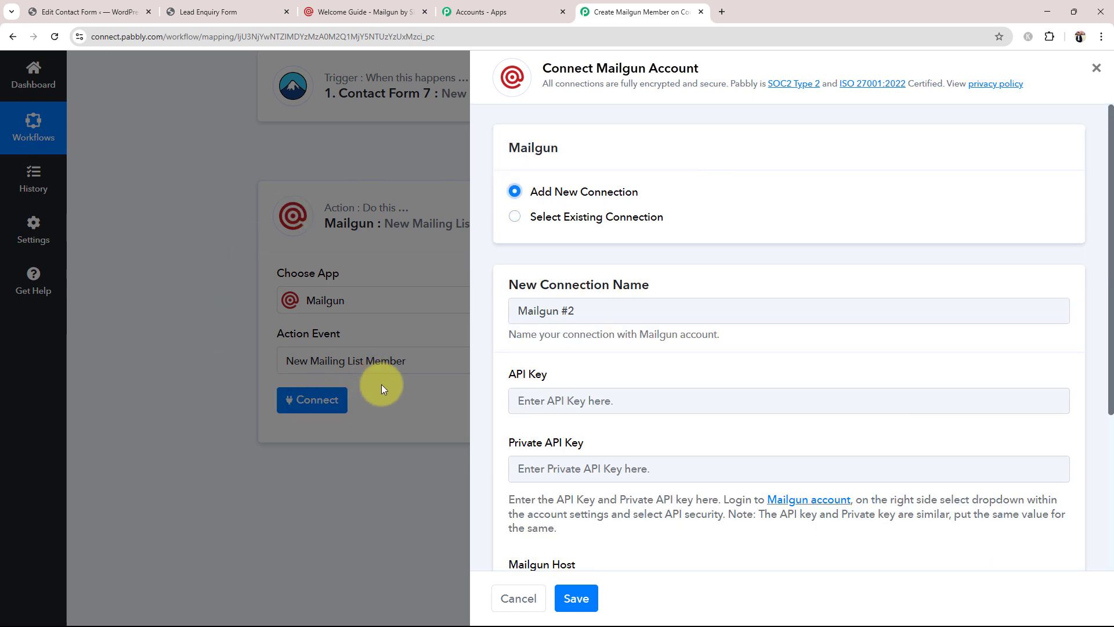
- Examine the API Key, Private API Key, Mailgun Host and Domain Name fields required for the new Mailgun connection
{"action": "scroll", "coordinate": [721, 443], "scroll_direction": "down", "scroll_amount": 3}
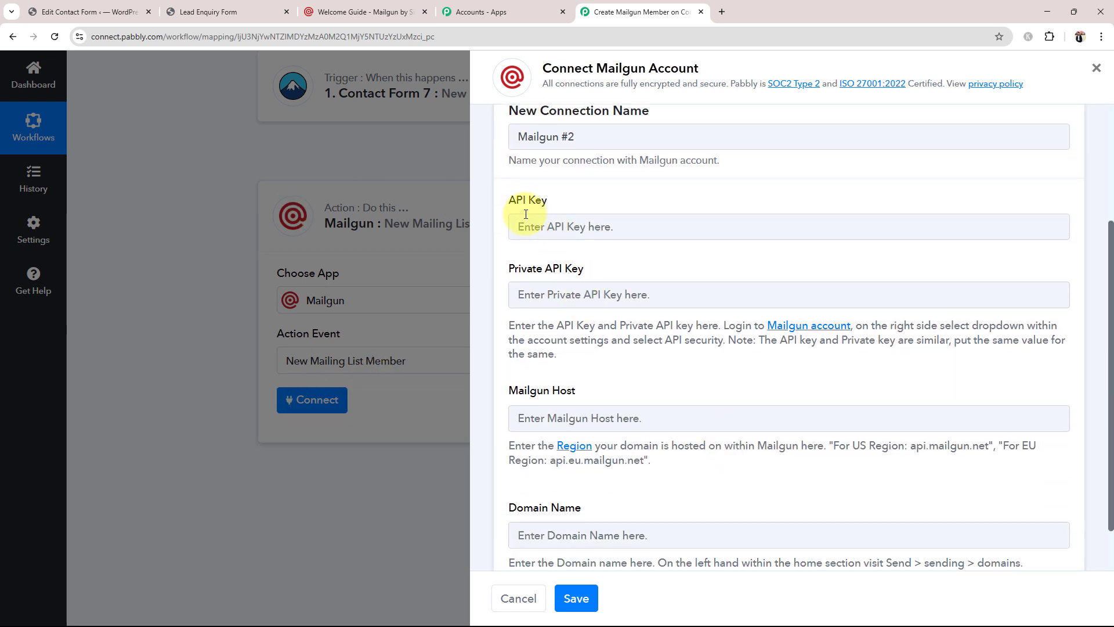
{"action": "left_click_drag", "start_coordinate": [510, 268], "coordinate": [696, 281]}
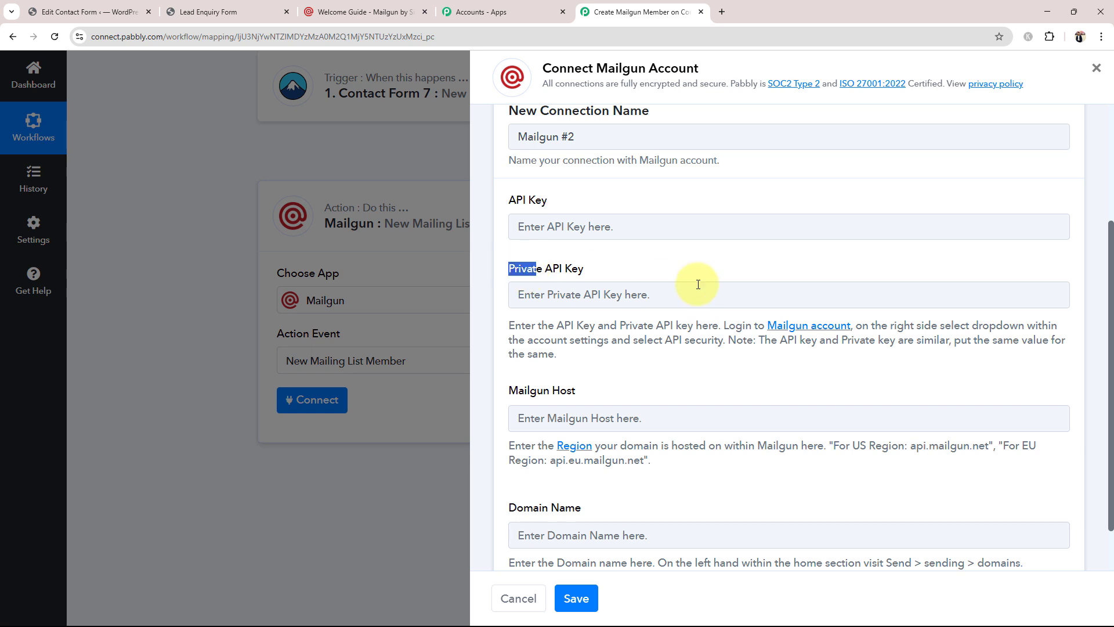
{"action": "left_click", "coordinate": [513, 394]}
{"action": "triple_click", "coordinate": [513, 393]}
{"action": "left_click", "coordinate": [521, 511]}
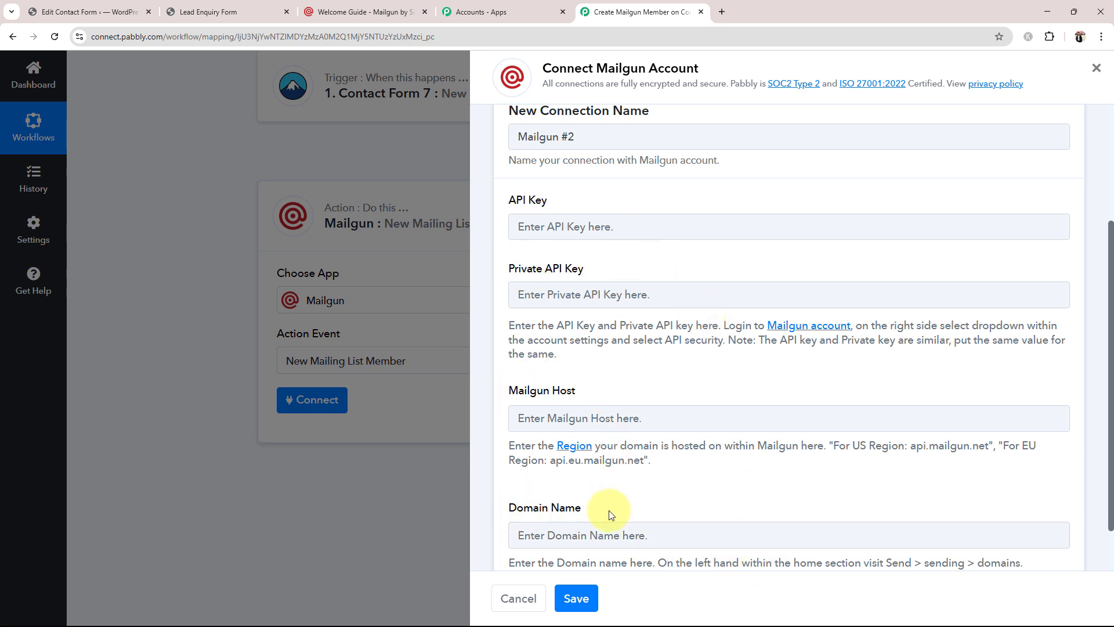
{"action": "scroll", "coordinate": [611, 515], "scroll_direction": "down", "scroll_amount": 1}
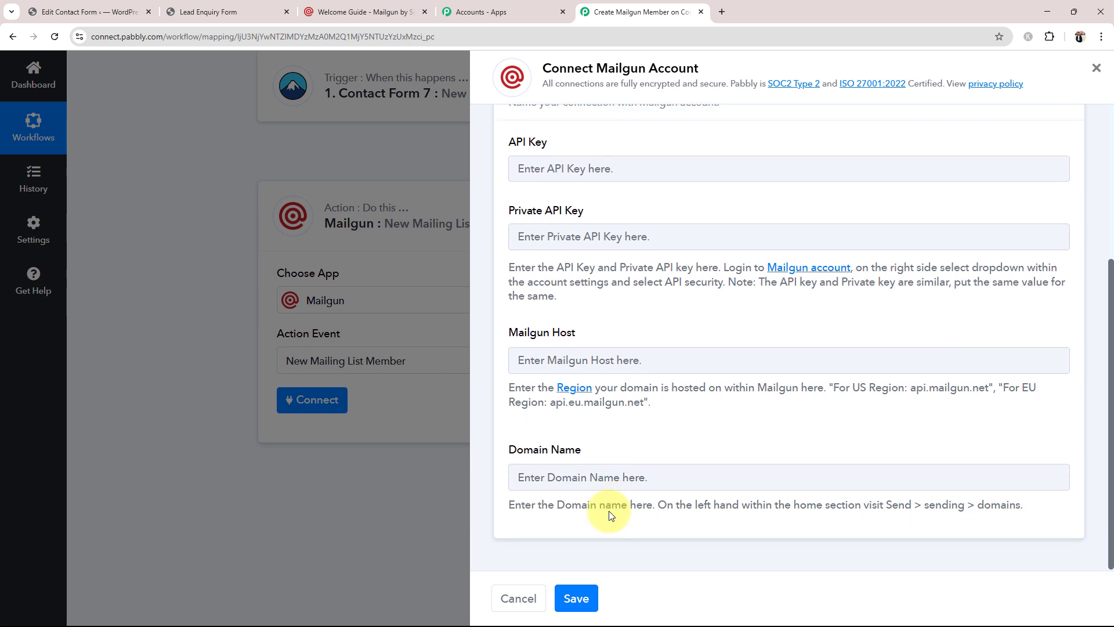
{"action": "scroll", "coordinate": [611, 515], "scroll_direction": "up", "scroll_amount": 1}
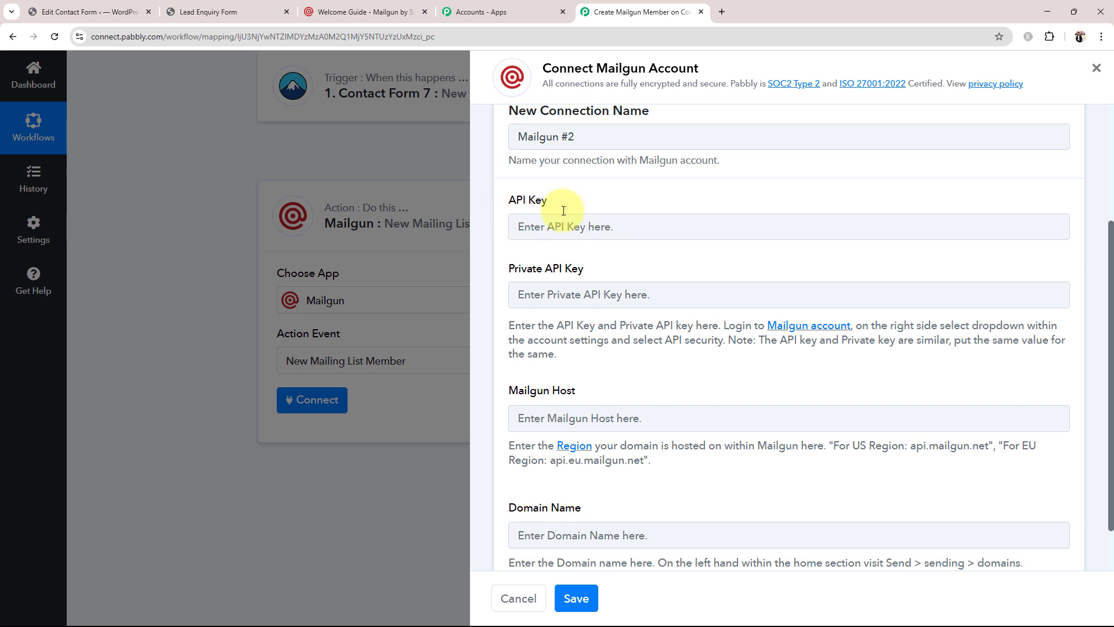
- Switch to Mailgun, create an API key with the description "Contact Form Key" and copy the generated key
{"action": "left_click", "coordinate": [339, 17]}
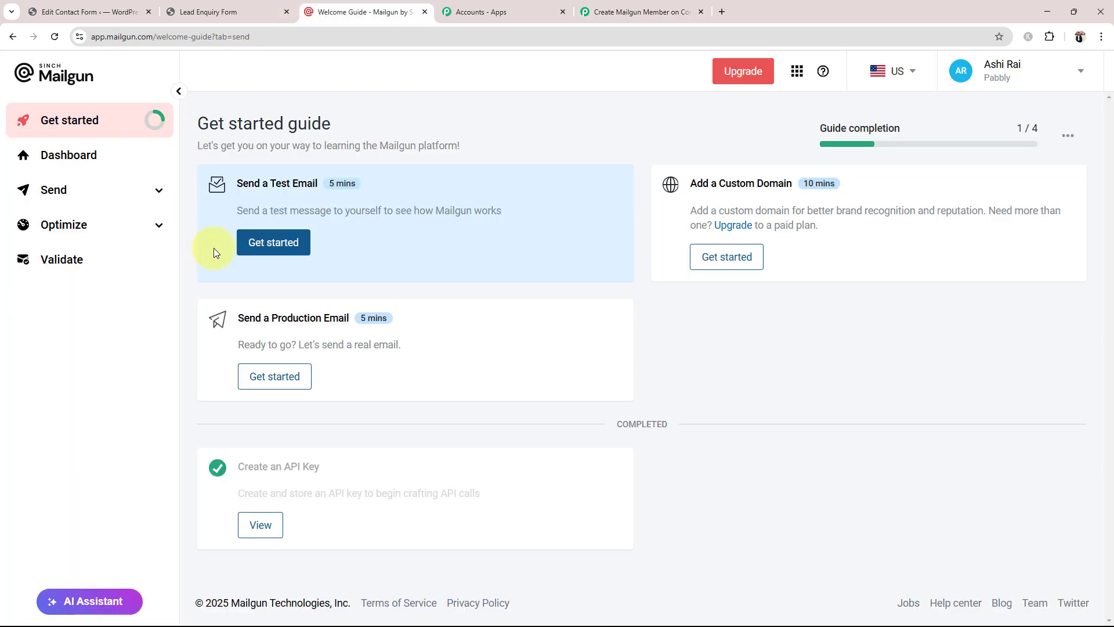
{"action": "left_click", "coordinate": [1082, 72]}
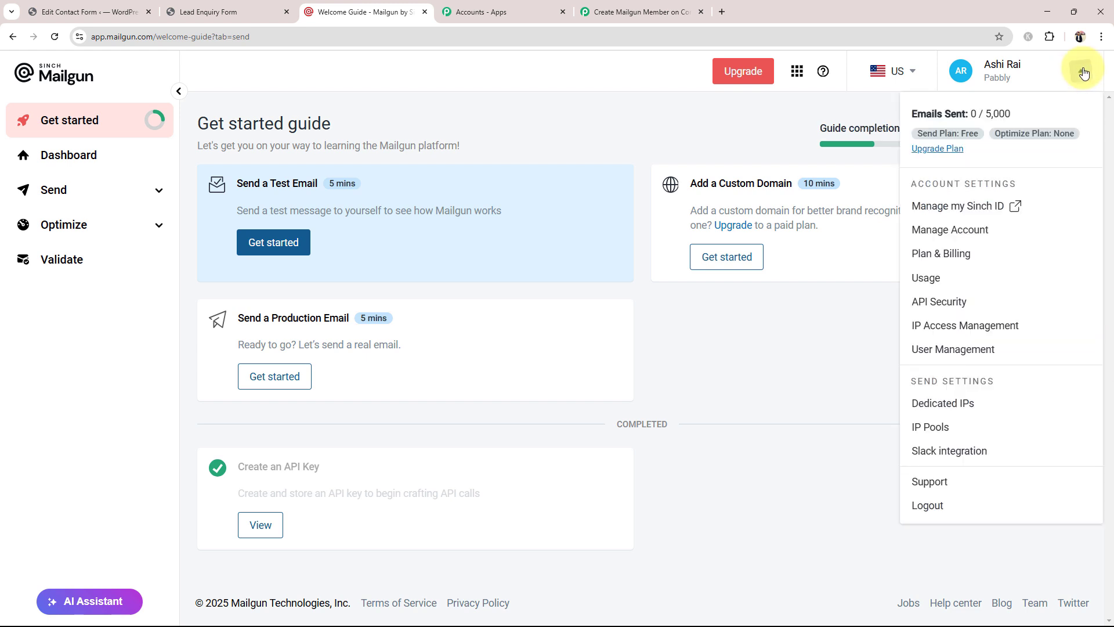
{"action": "left_click", "coordinate": [993, 302]}
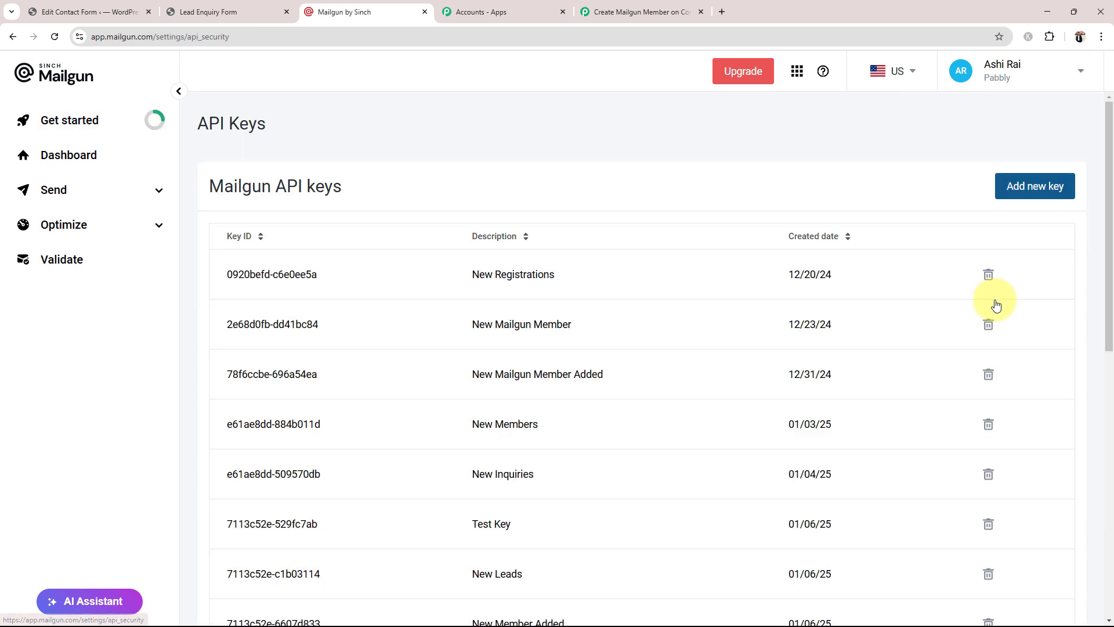
{"action": "left_click", "coordinate": [1013, 186]}
{"action": "left_click", "coordinate": [394, 348]}
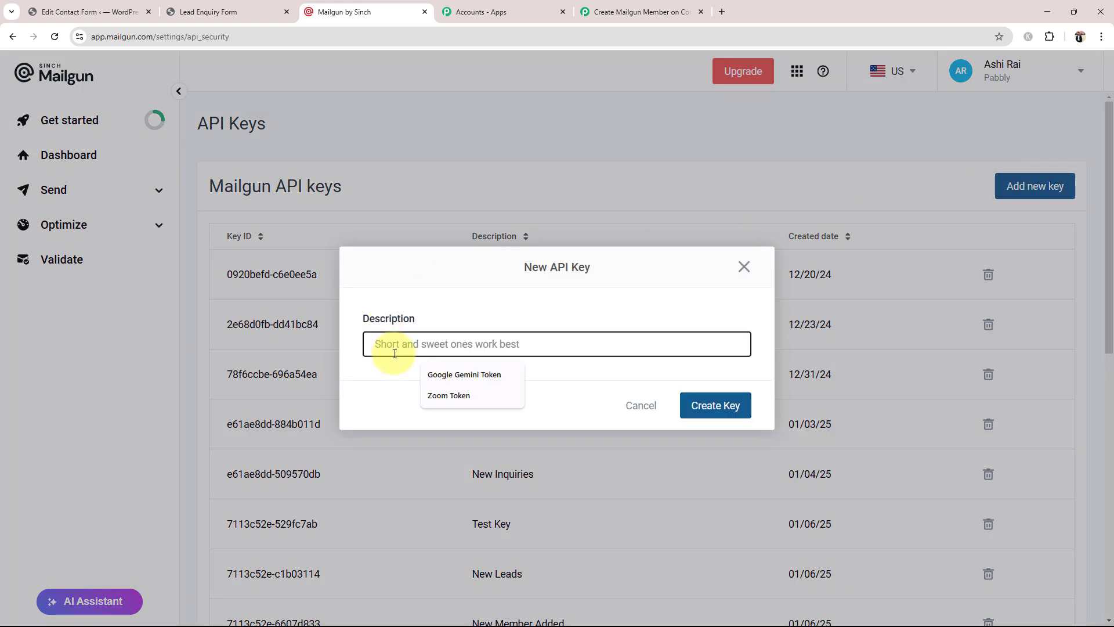
{"action": "type", "text": "C"}
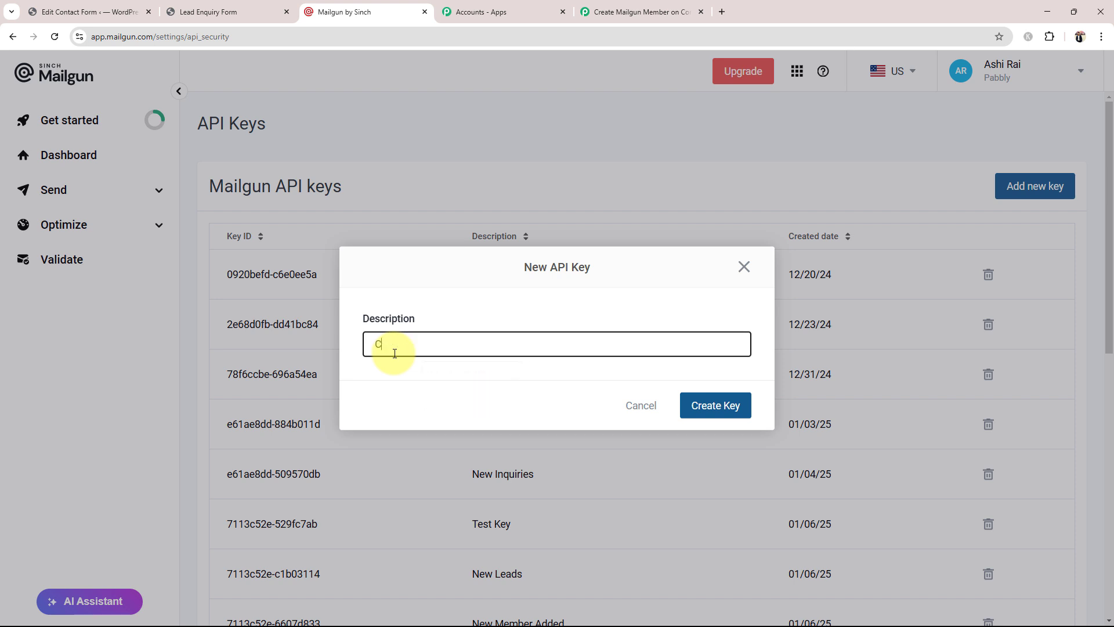
{"action": "type", "text": "ontact Form "}
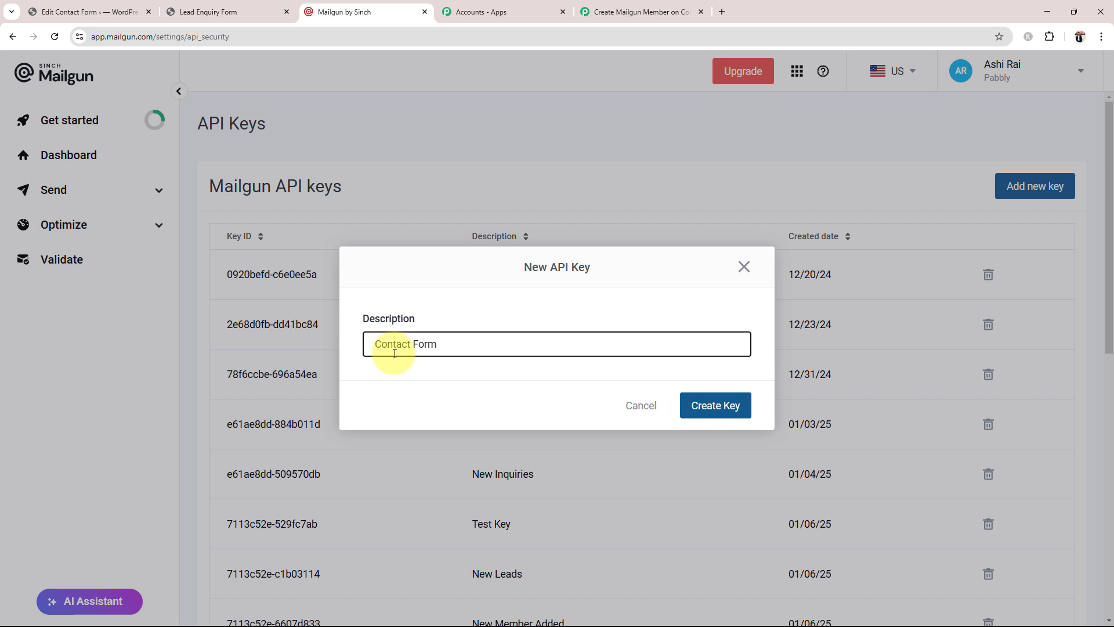
{"action": "type", "text": "Key"}
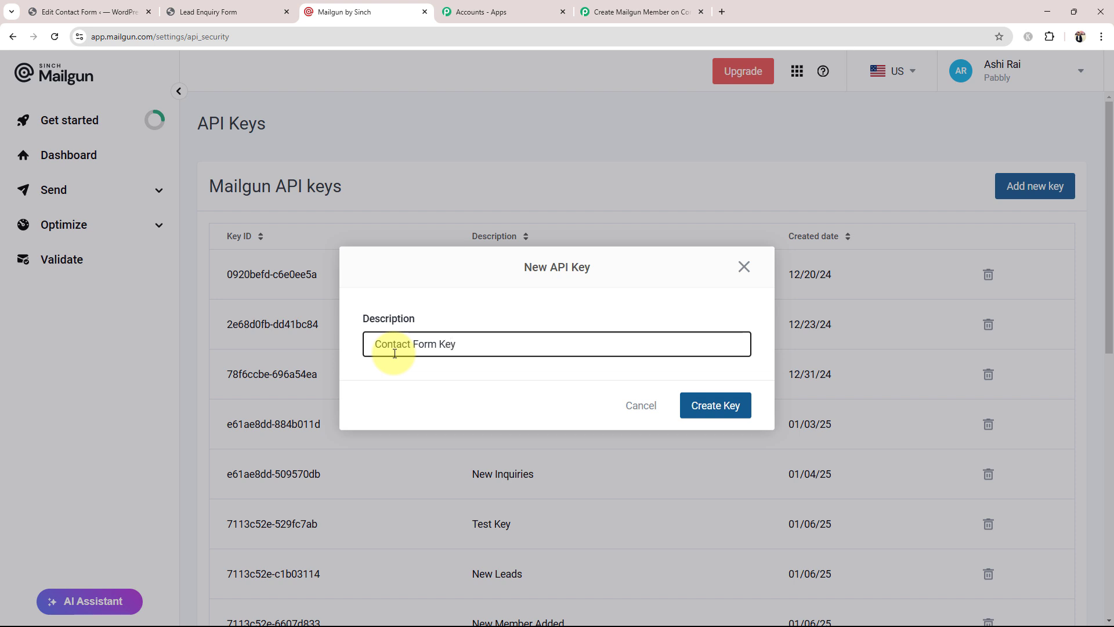
{"action": "left_click", "coordinate": [725, 407]}
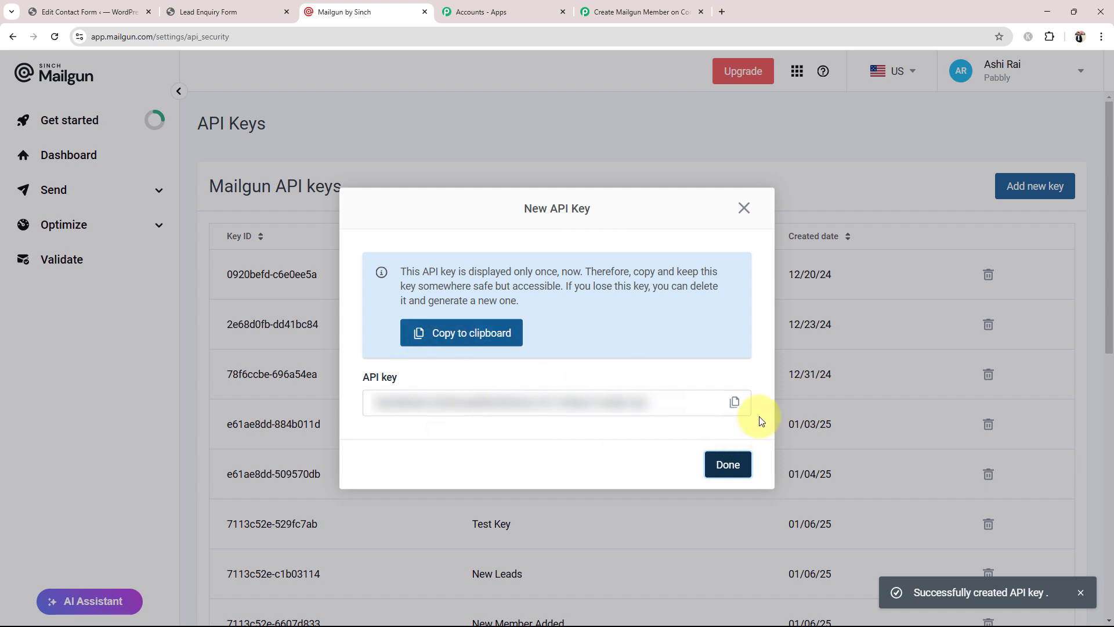
{"action": "left_click", "coordinate": [734, 401]}
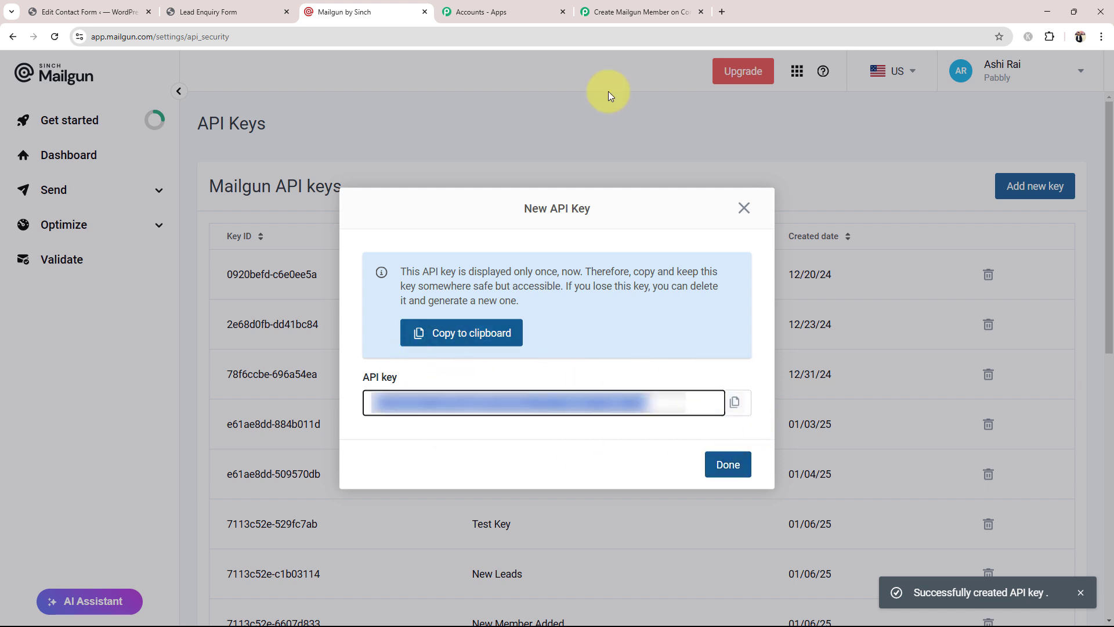
- Switch to Pabbly Connect and paste the copied Mailgun key into both the API Key and Private API Key fields
{"action": "left_click", "coordinate": [606, 11]}
{"action": "left_click", "coordinate": [555, 238]}
{"action": "key", "text": "ctrl+v"}
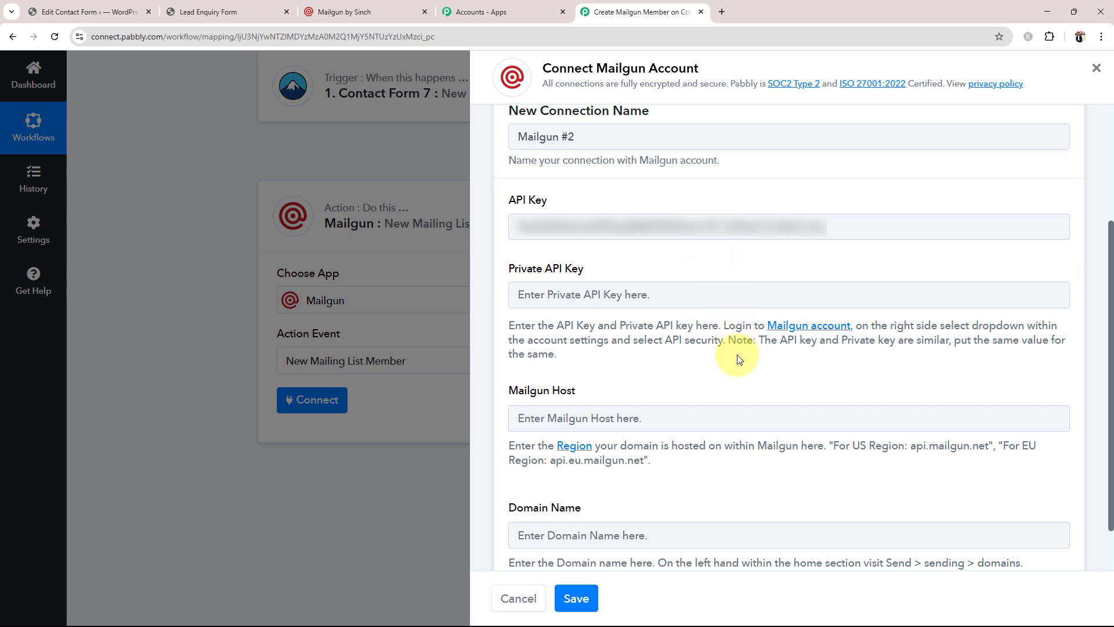
{"action": "left_click", "coordinate": [578, 289]}
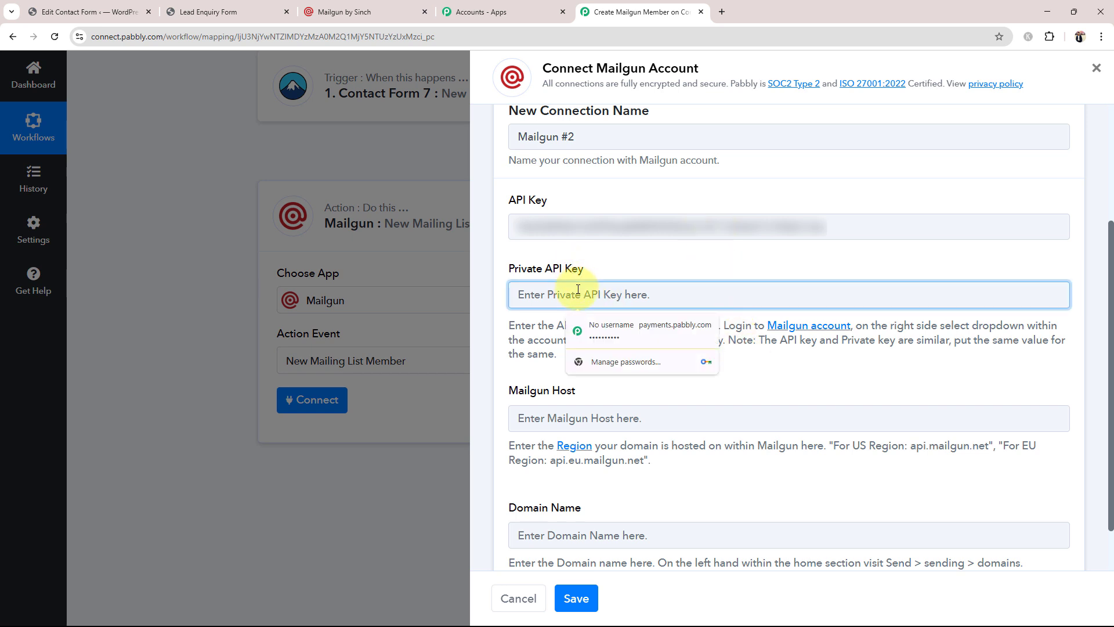
{"action": "key", "text": "ctrl+v"}
{"action": "left_click", "coordinate": [594, 494]}
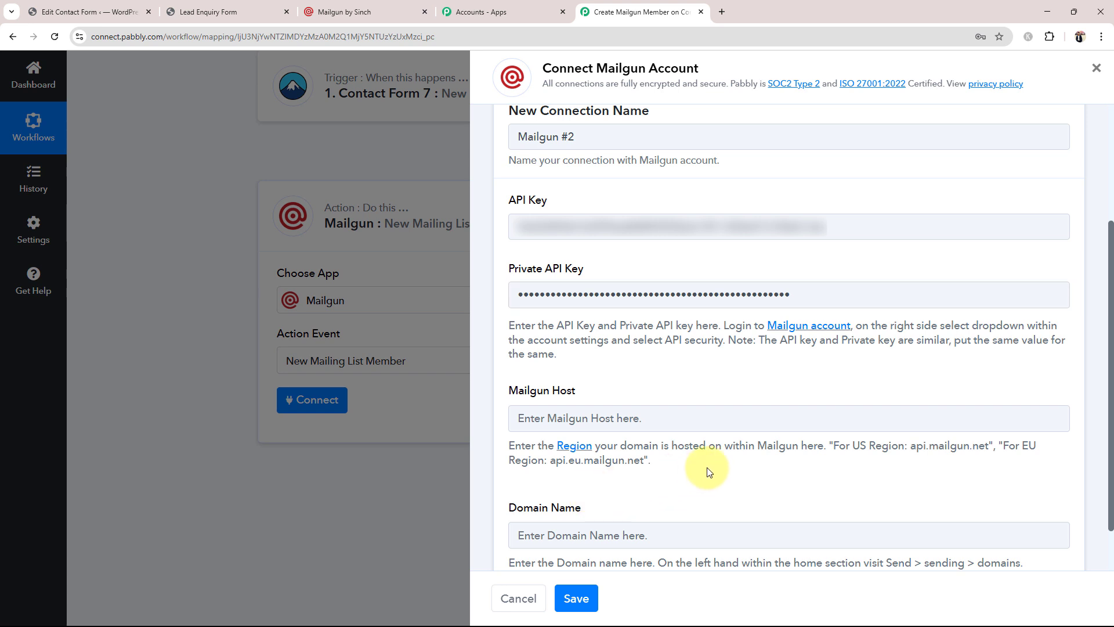
- Dismiss the new API key dialog in Mailgun, check the account's region, and return to Pabbly Connect
{"action": "left_click", "coordinate": [351, 12]}
{"action": "left_click", "coordinate": [745, 208]}
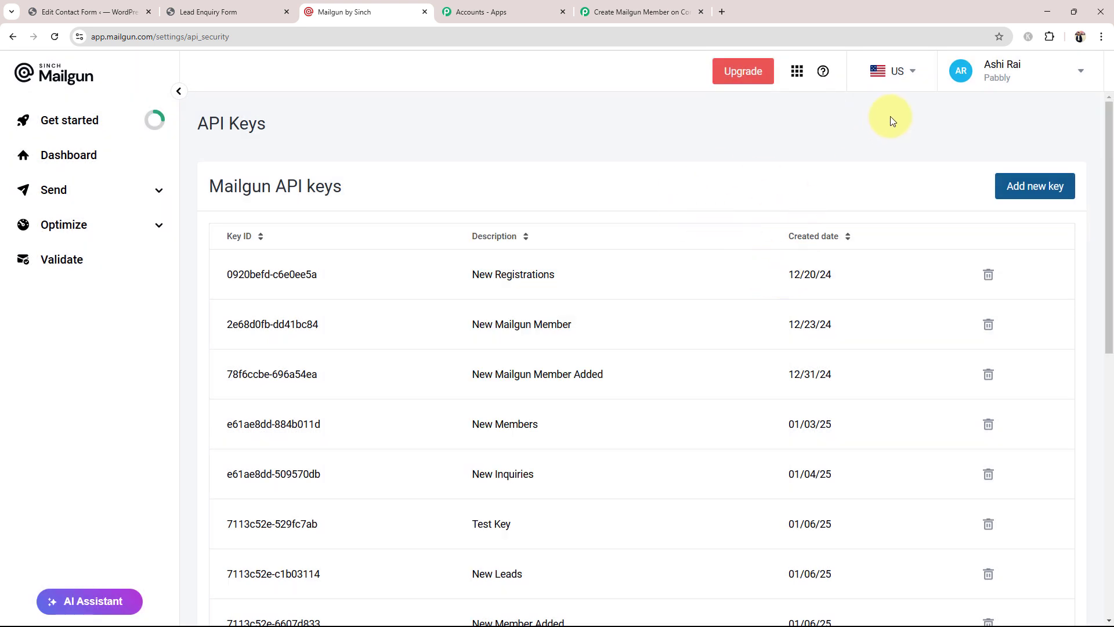
{"action": "left_click", "coordinate": [901, 74]}
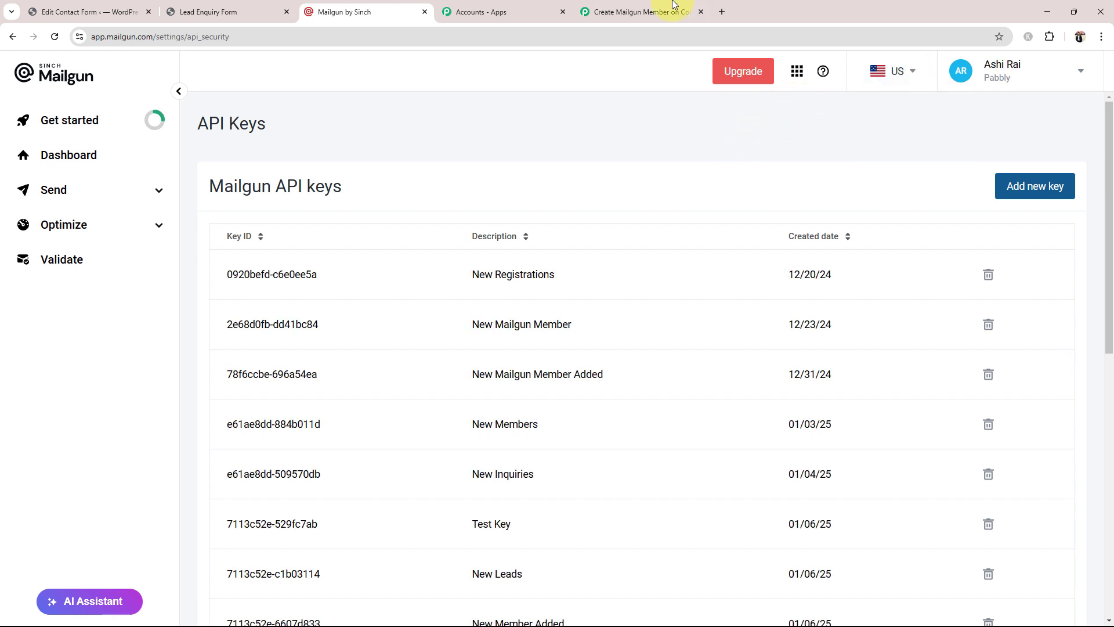
{"action": "left_click", "coordinate": [644, 12]}
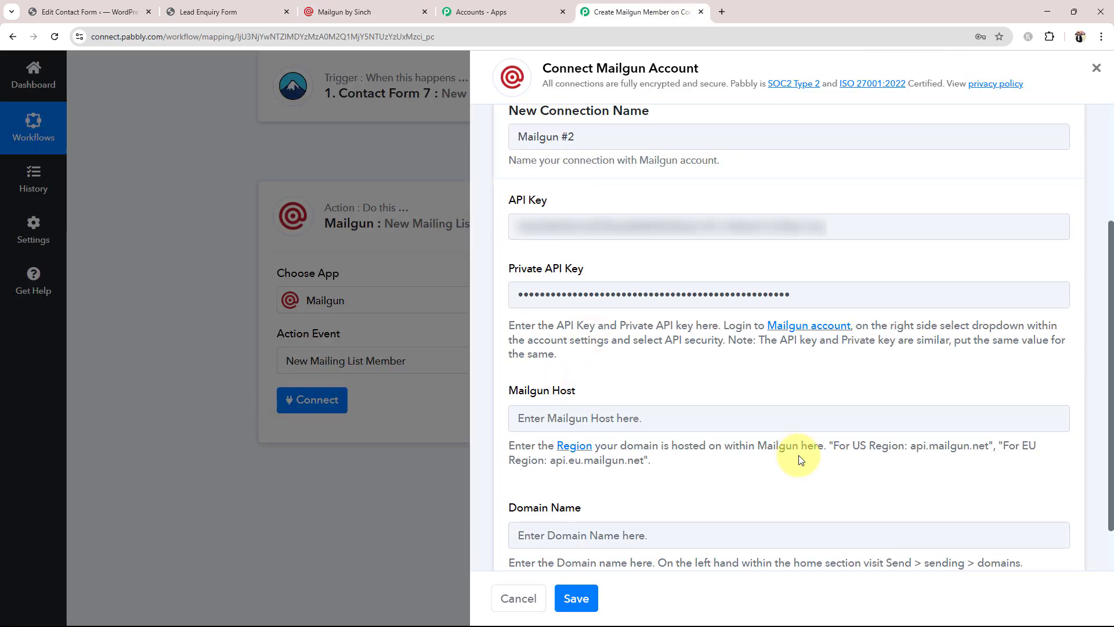
- Copy the US region host from the help text into the Mailgun Host field, entering api.mailgun.ne
{"action": "left_click_drag", "start_coordinate": [911, 448], "coordinate": [989, 445]}
{"action": "left_click", "coordinate": [925, 460]}
{"action": "left_click", "coordinate": [934, 446]}
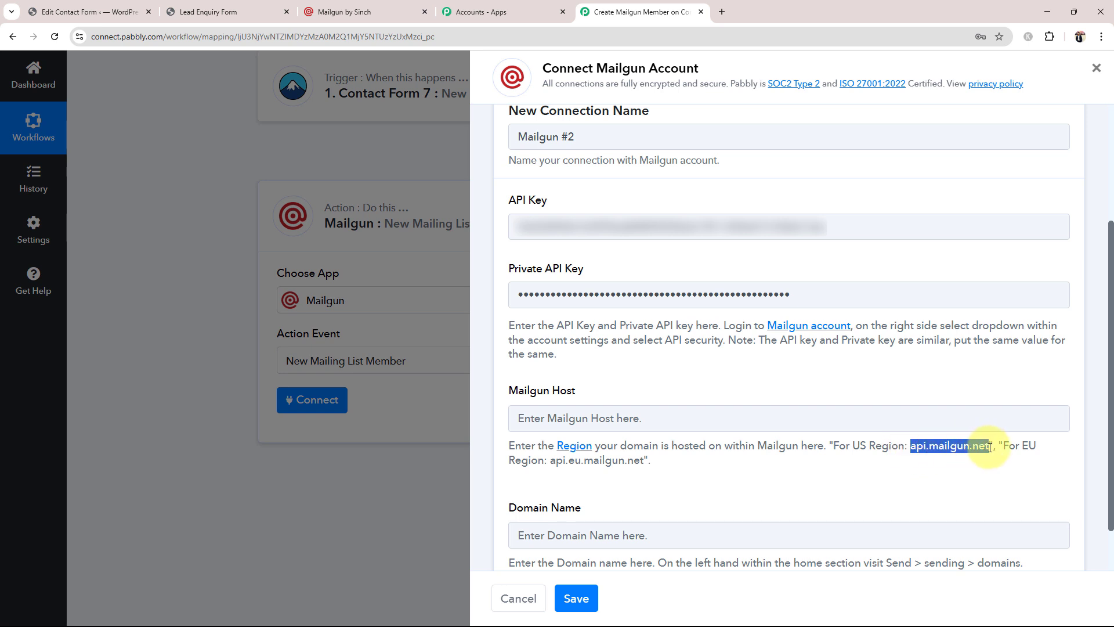
{"action": "left_click", "coordinate": [675, 425]}
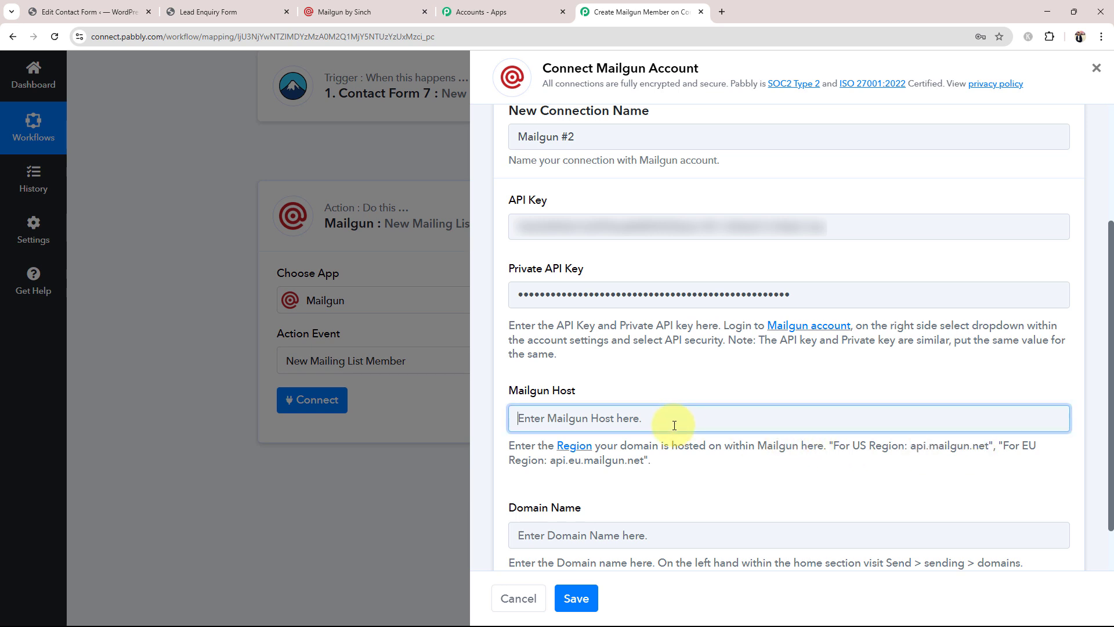
{"action": "key", "text": "ctrl+v"}
{"action": "left_click", "coordinate": [688, 491]}
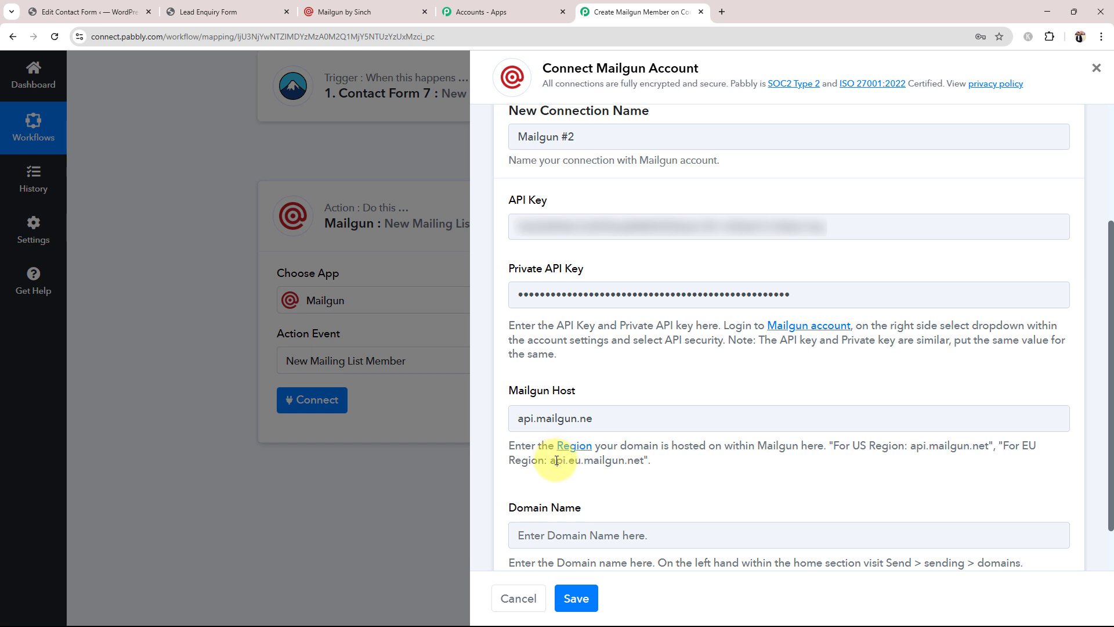
{"action": "left_click_drag", "start_coordinate": [551, 460], "coordinate": [640, 460]}
{"action": "left_click", "coordinate": [683, 485]}
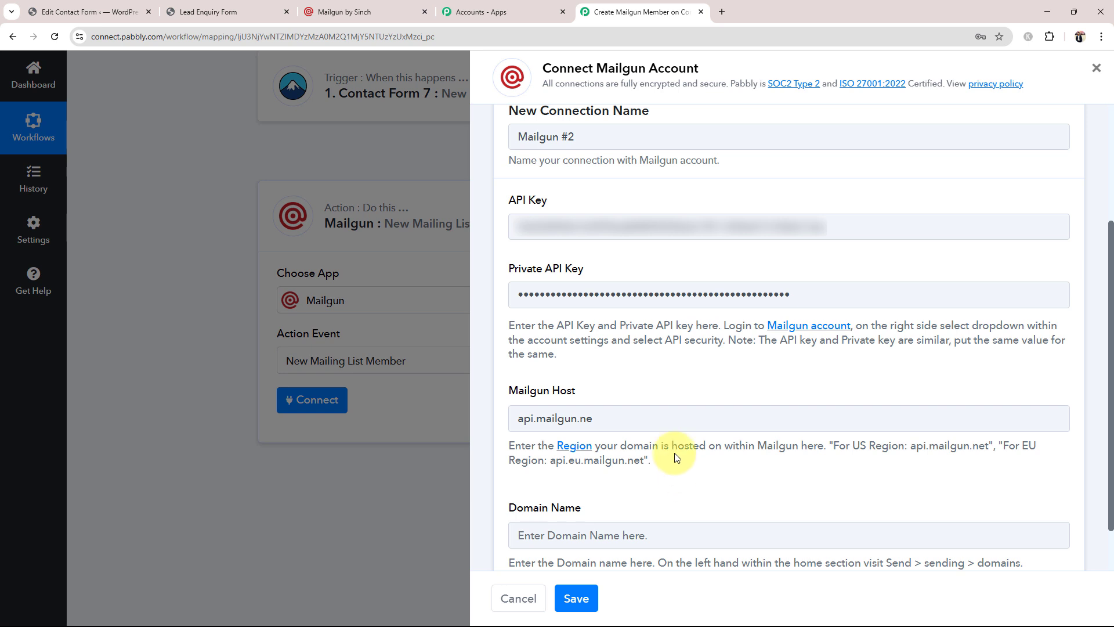
- Switch to Mailgun, open the sending domains page and copy the name of the listed domain
{"action": "scroll", "coordinate": [676, 457], "scroll_direction": "down", "scroll_amount": 1}
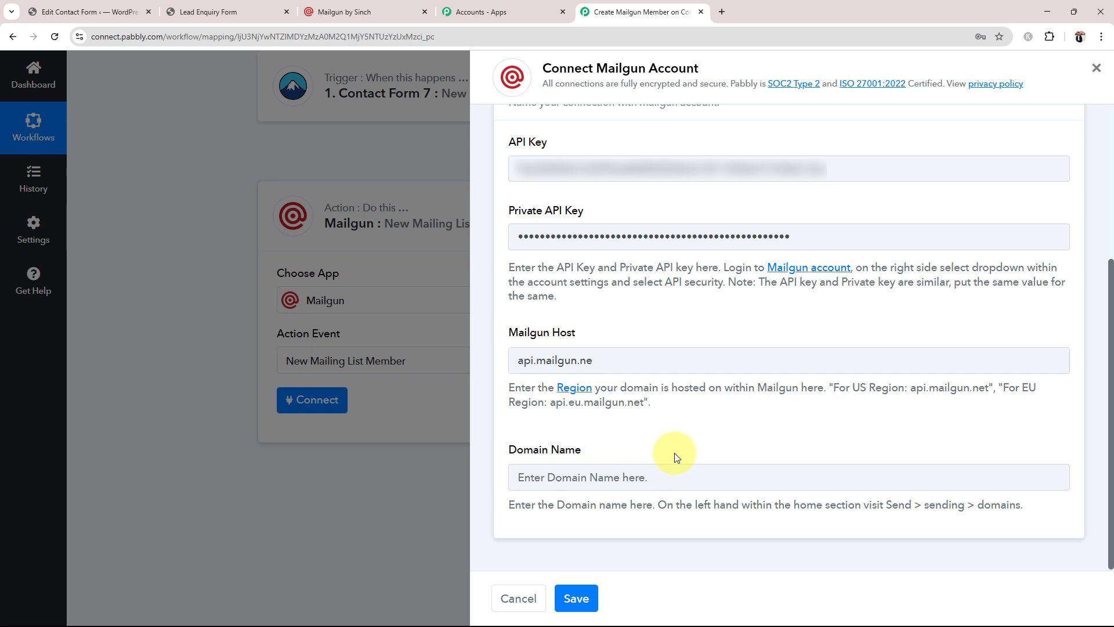
{"action": "left_click", "coordinate": [342, 12]}
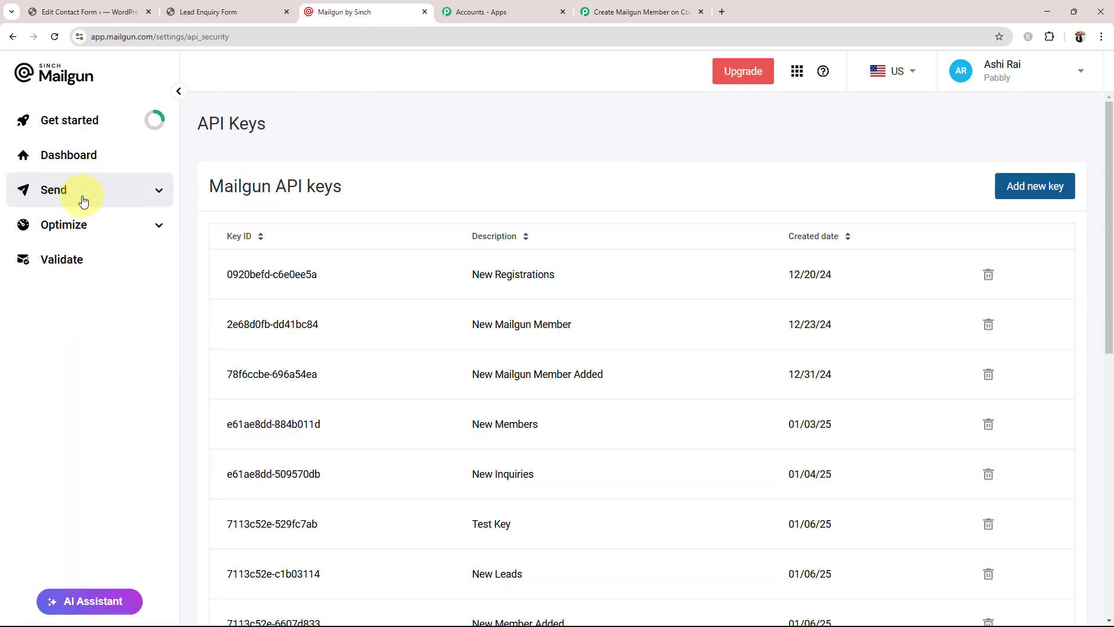
{"action": "left_click", "coordinate": [160, 199]}
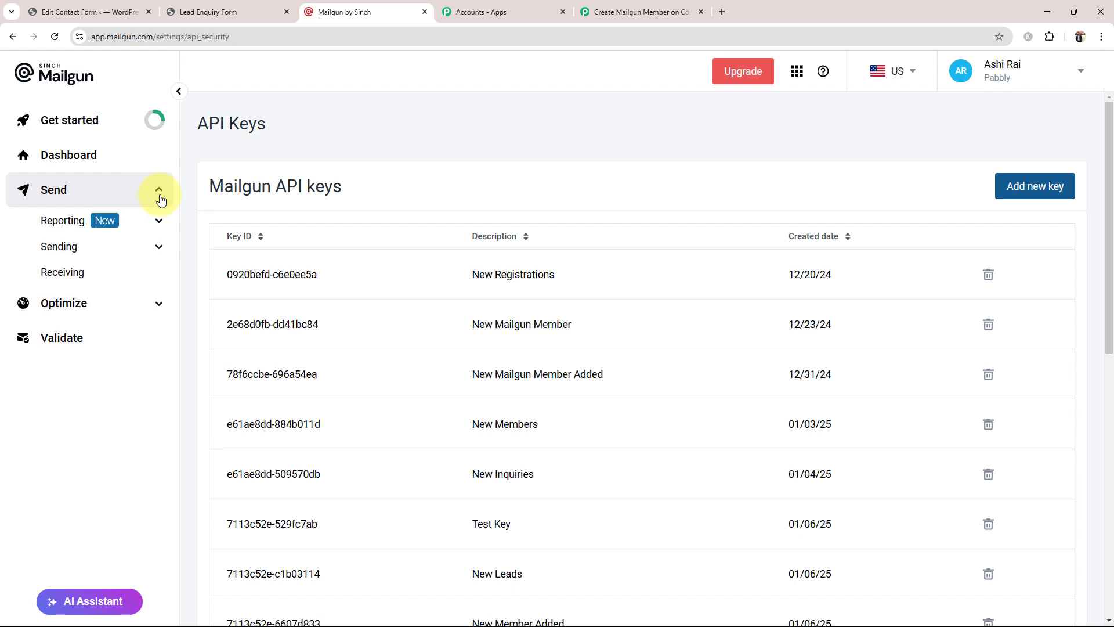
{"action": "left_click", "coordinate": [157, 247]}
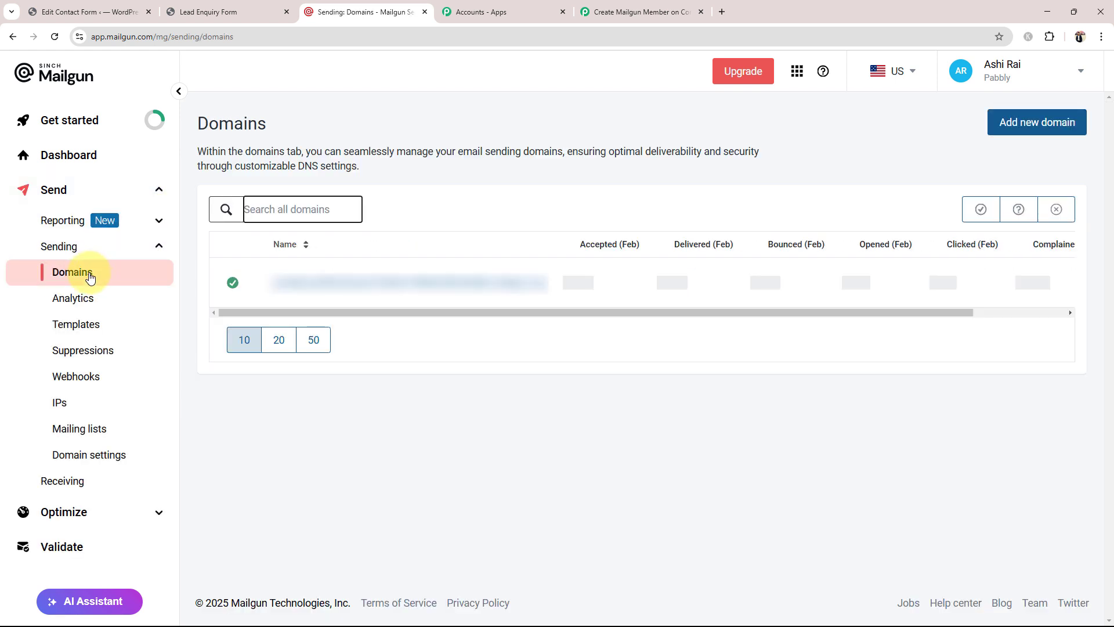
{"action": "left_click", "coordinate": [89, 274]}
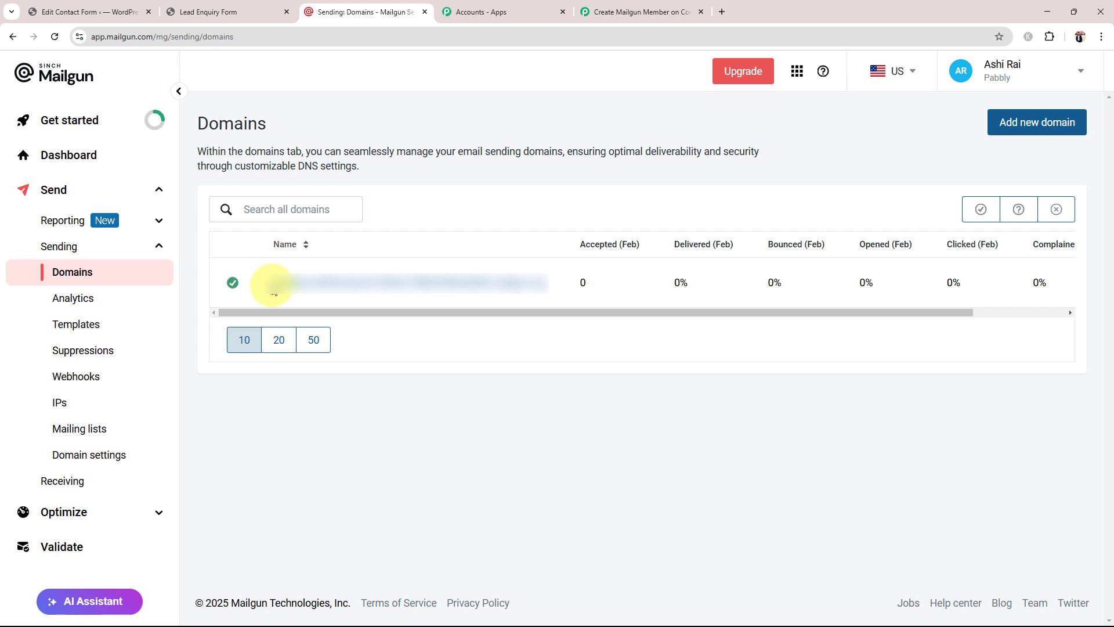
{"action": "left_click_drag", "start_coordinate": [274, 292], "coordinate": [546, 297]}
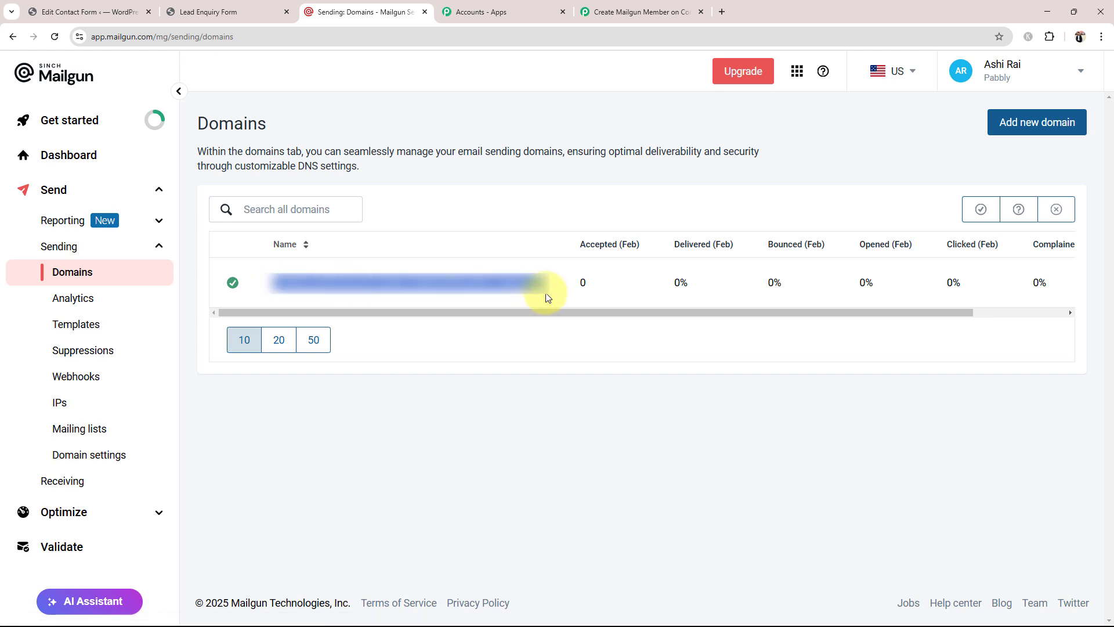
- Switch to Pabbly Connect, paste the copied domain into the Domain Name field and save the Mailgun connection
{"action": "left_click", "coordinate": [636, 11]}
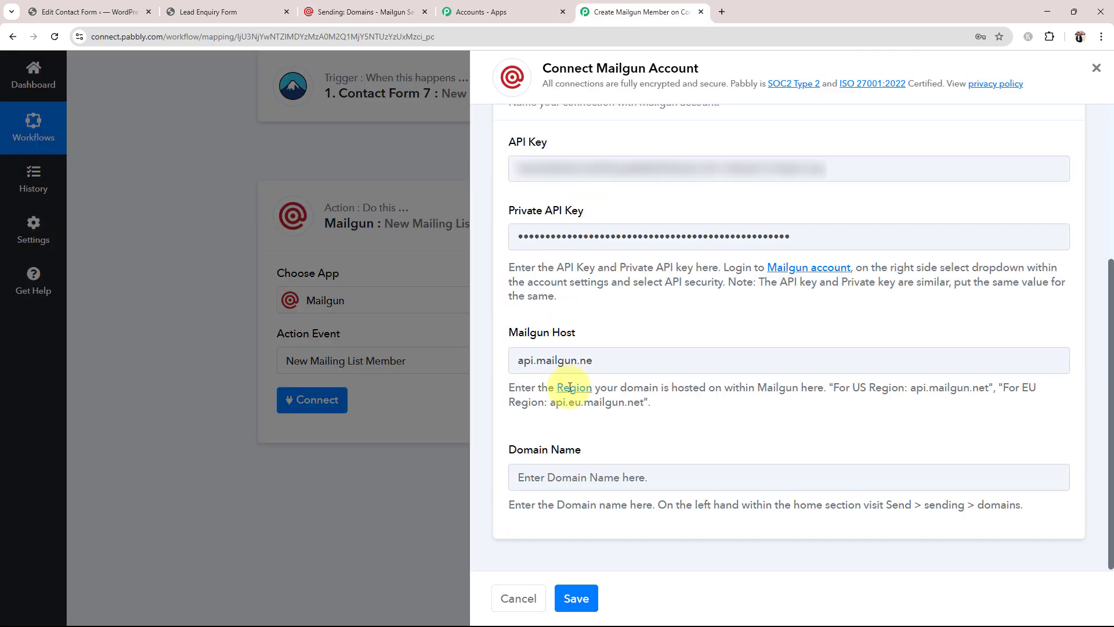
{"action": "left_click", "coordinate": [550, 485]}
{"action": "key", "text": "ctrl+v"}
{"action": "left_click", "coordinate": [576, 599]}
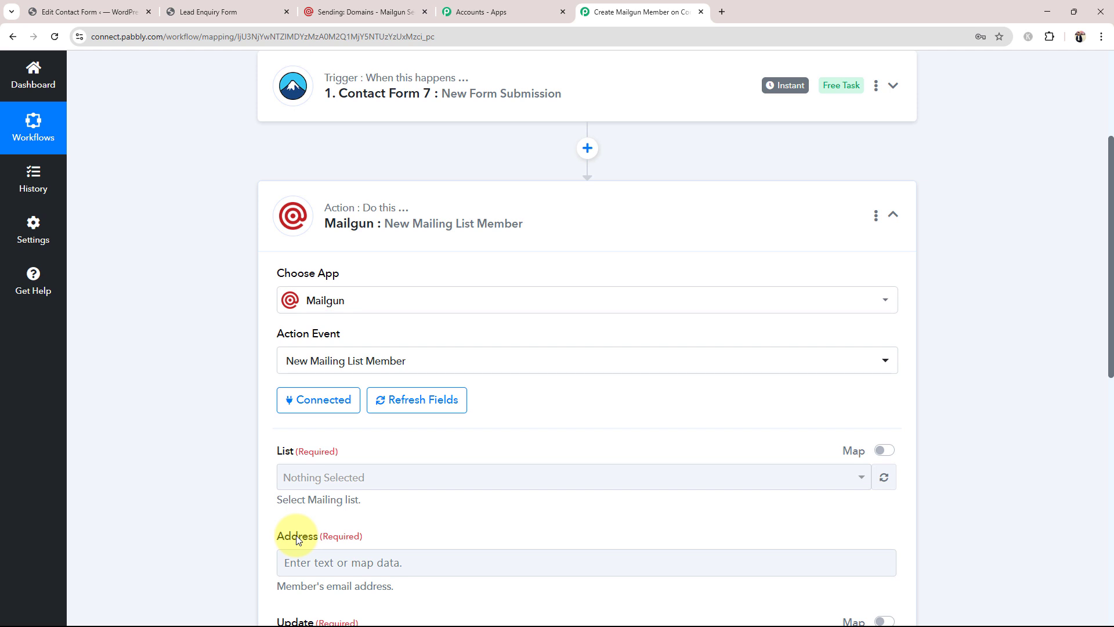
- Compare the available lists with Mailgun's mailing lists, and set the action's List to New Leads in Pabbly Connect
{"action": "scroll", "coordinate": [296, 535], "scroll_direction": "down", "scroll_amount": 3}
{"action": "scroll", "coordinate": [295, 535], "scroll_direction": "down", "scroll_amount": 1}
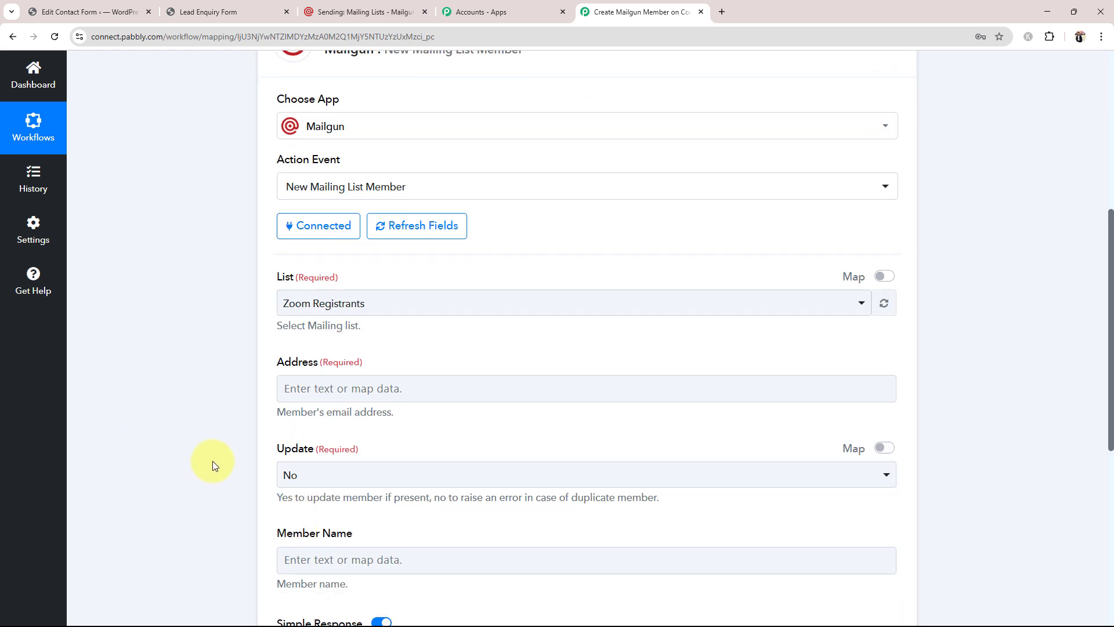
{"action": "scroll", "coordinate": [213, 461], "scroll_direction": "down", "scroll_amount": 1}
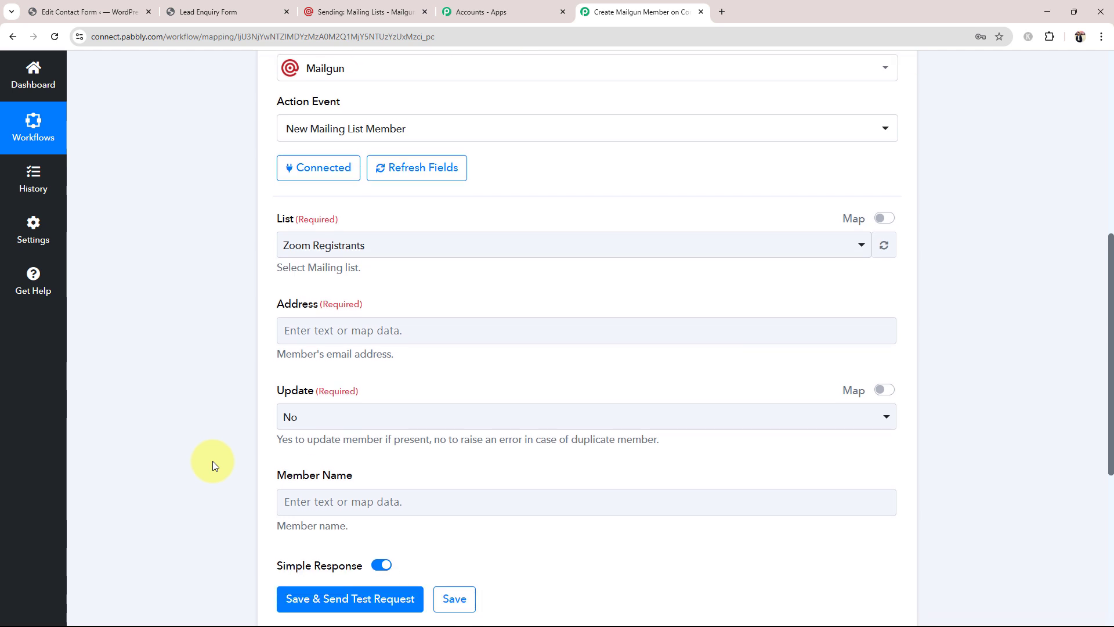
{"action": "left_click", "coordinate": [296, 246]}
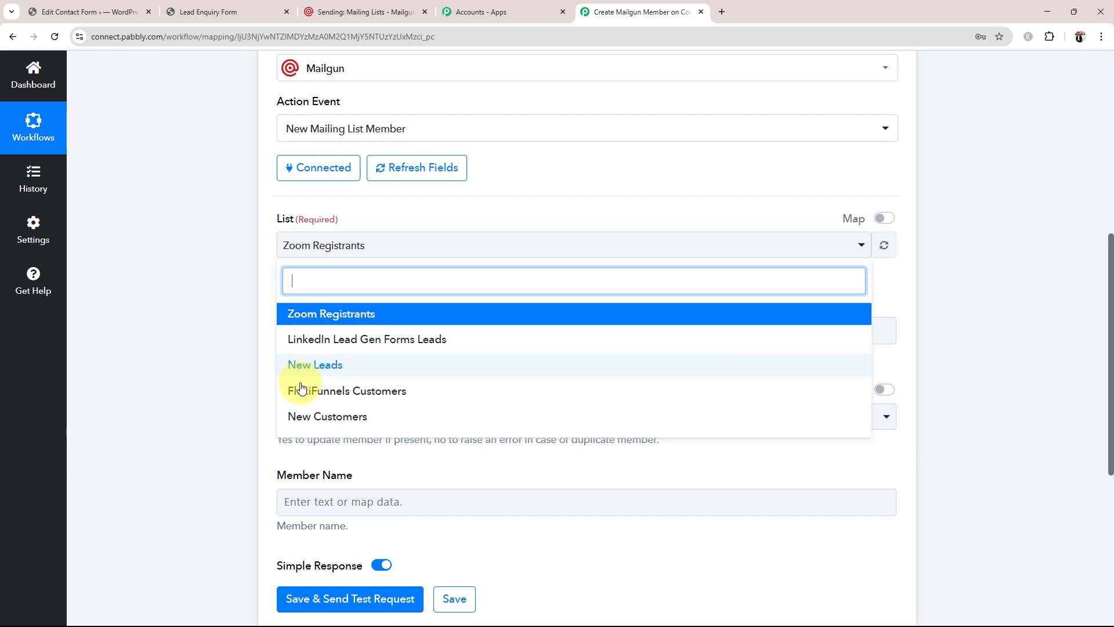
{"action": "left_click", "coordinate": [215, 384]}
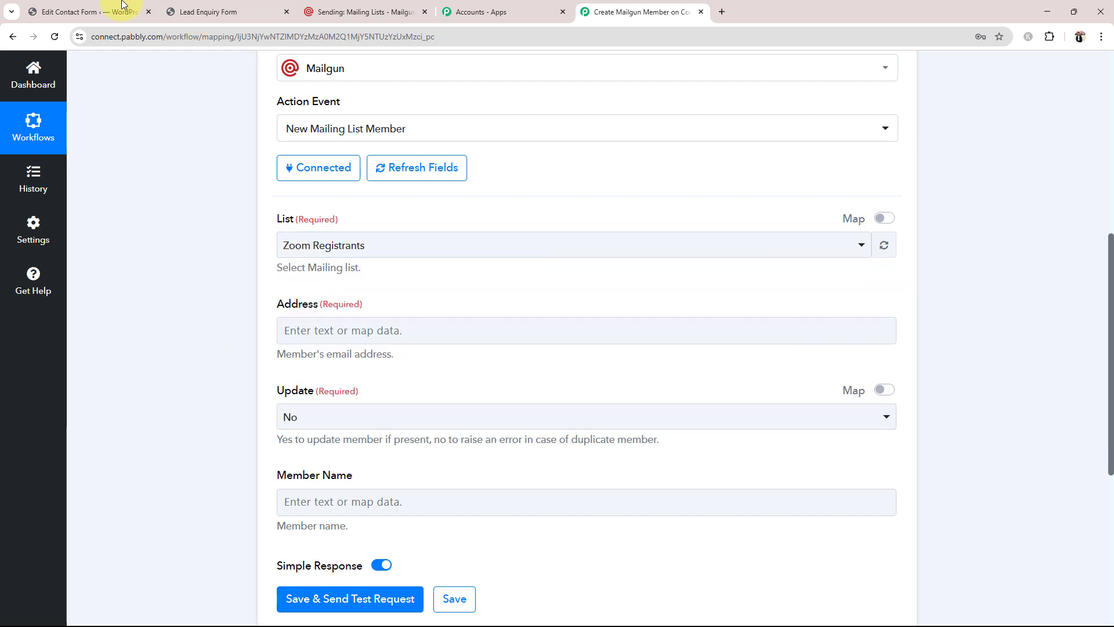
{"action": "left_click", "coordinate": [326, 8]}
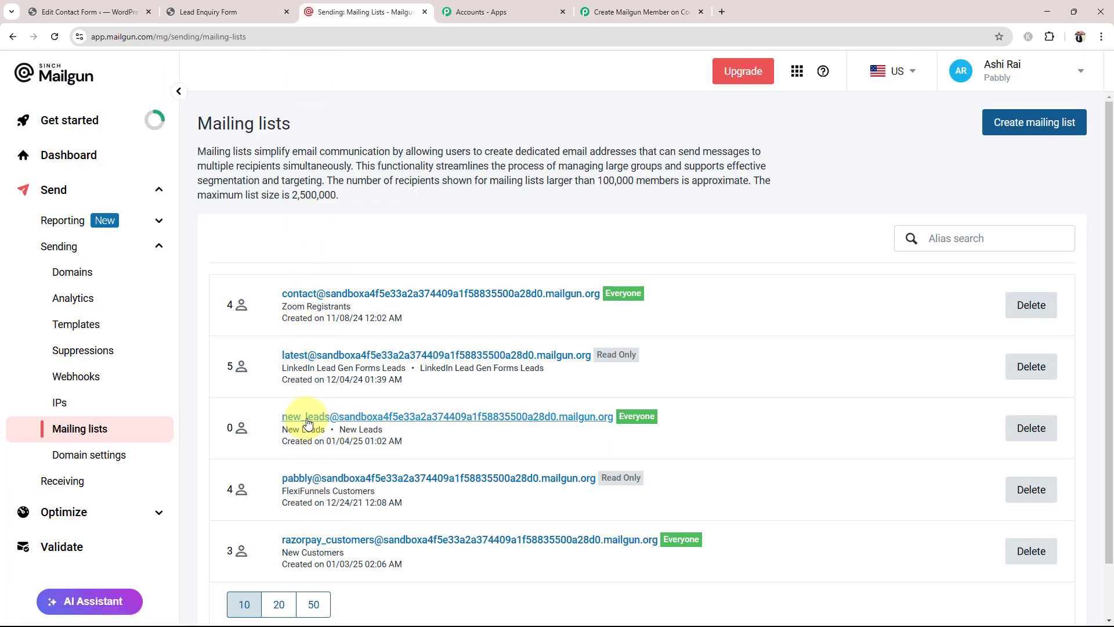
{"action": "left_click", "coordinate": [651, 11]}
{"action": "left_click", "coordinate": [284, 243]}
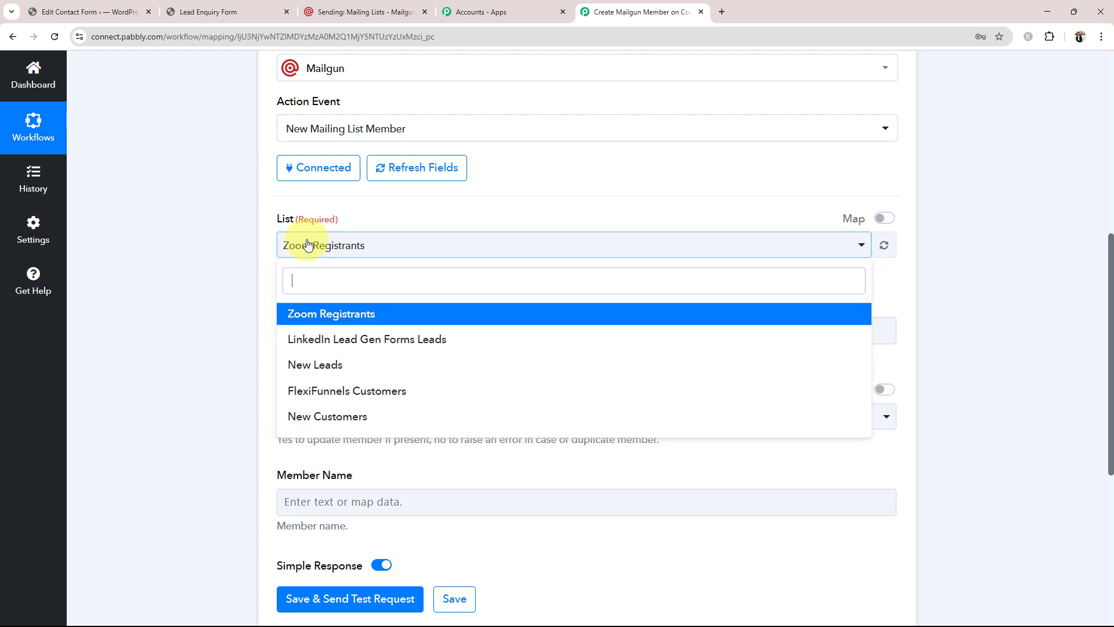
{"action": "left_click", "coordinate": [314, 368]}
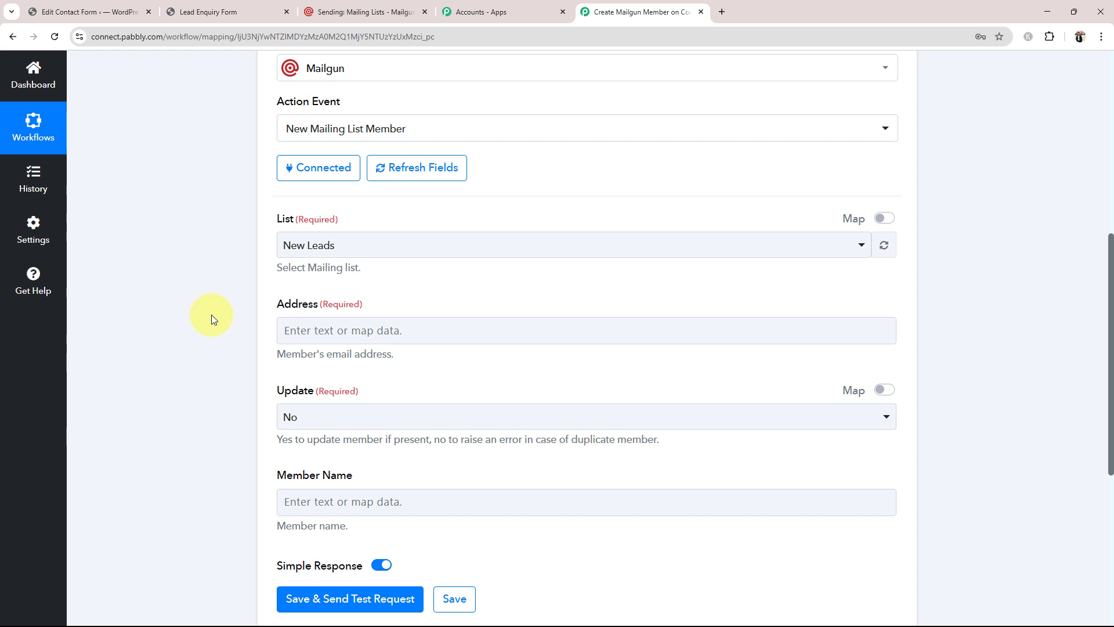
- Map the member's Address field to the Email value from the Contact Form 7 submission
{"action": "scroll", "coordinate": [211, 314], "scroll_direction": "down", "scroll_amount": 2}
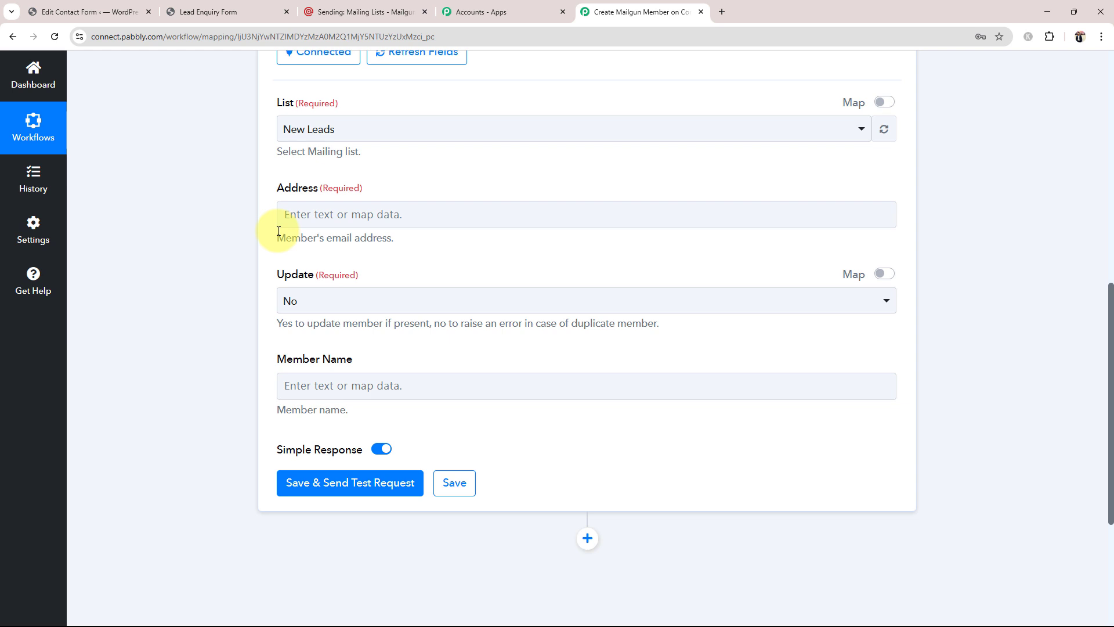
{"action": "scroll", "coordinate": [277, 231], "scroll_direction": "up", "scroll_amount": 10}
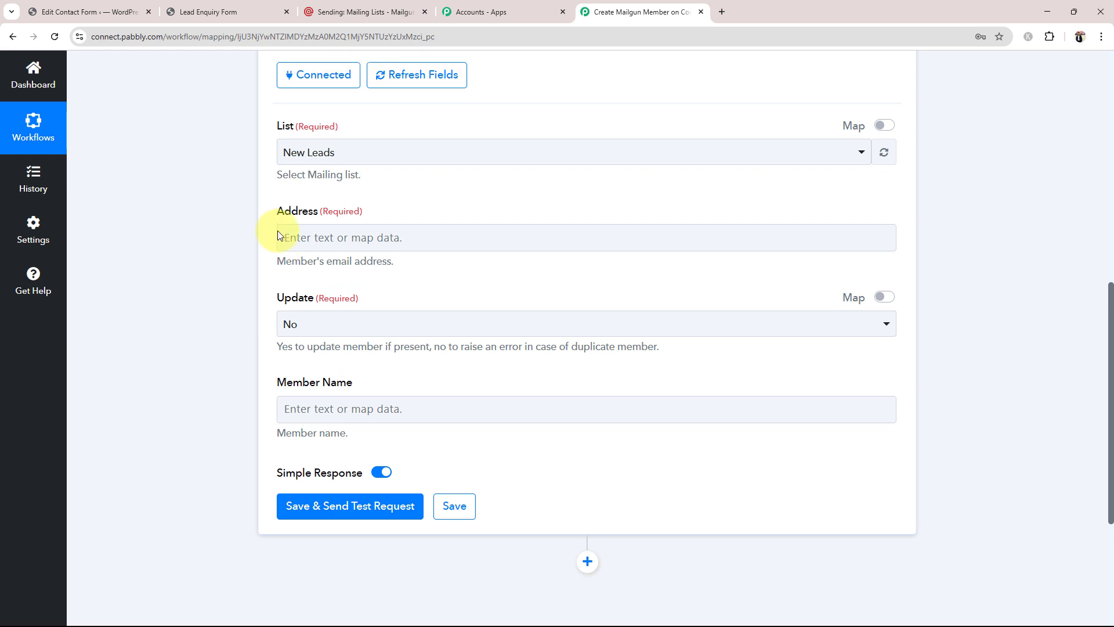
{"action": "scroll", "coordinate": [241, 297], "scroll_direction": "down", "scroll_amount": 10}
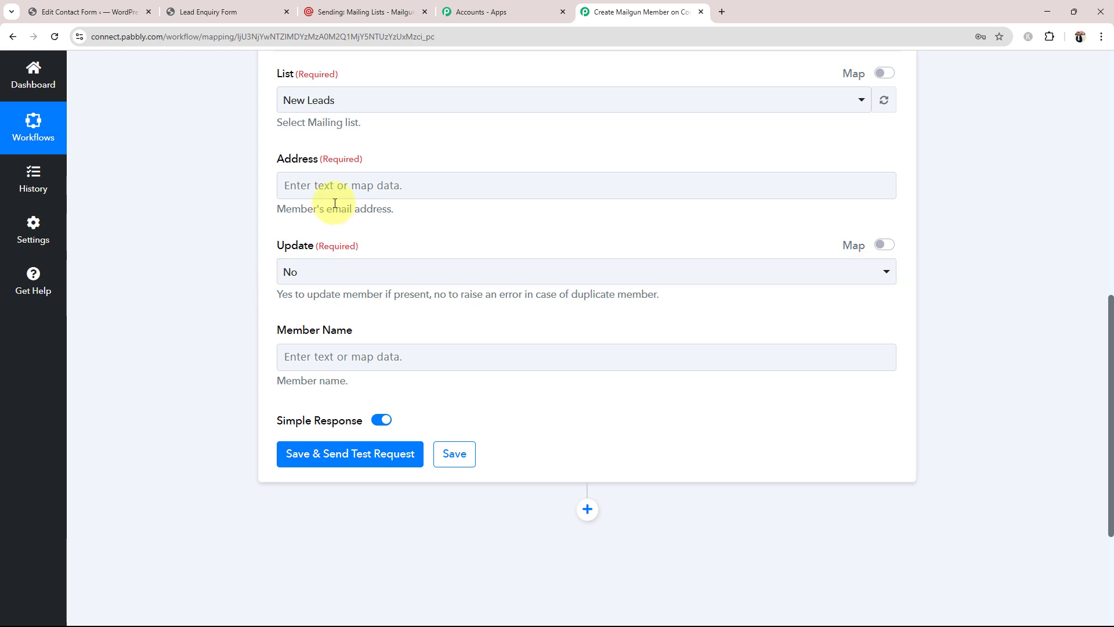
{"action": "left_click", "coordinate": [323, 179]}
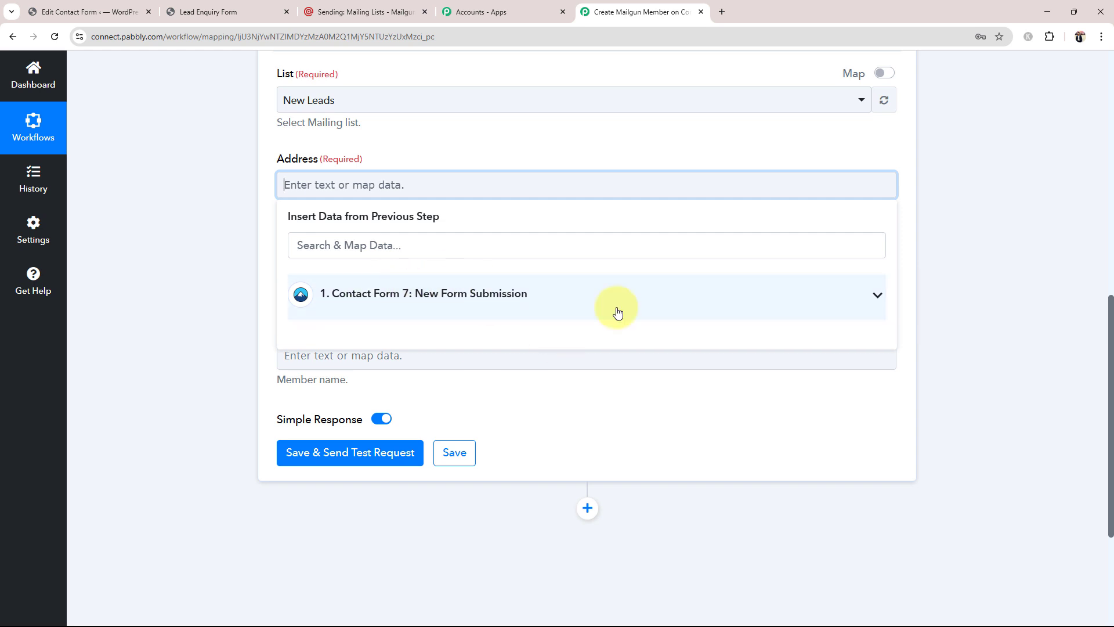
{"action": "left_click", "coordinate": [868, 294]}
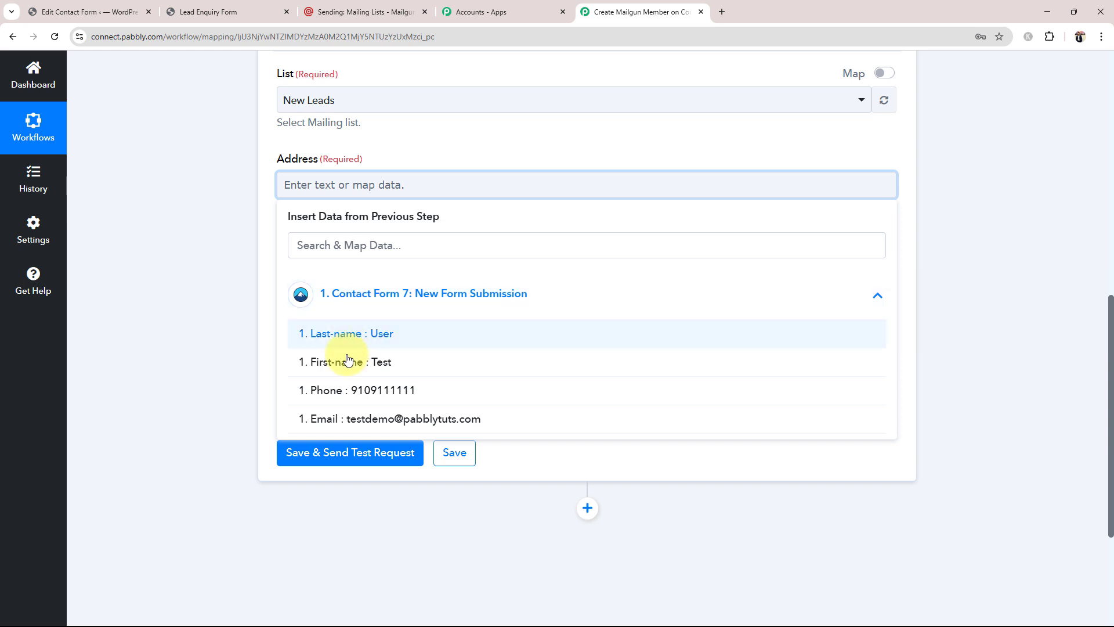
{"action": "left_click", "coordinate": [390, 419]}
{"action": "left_click", "coordinate": [240, 256]}
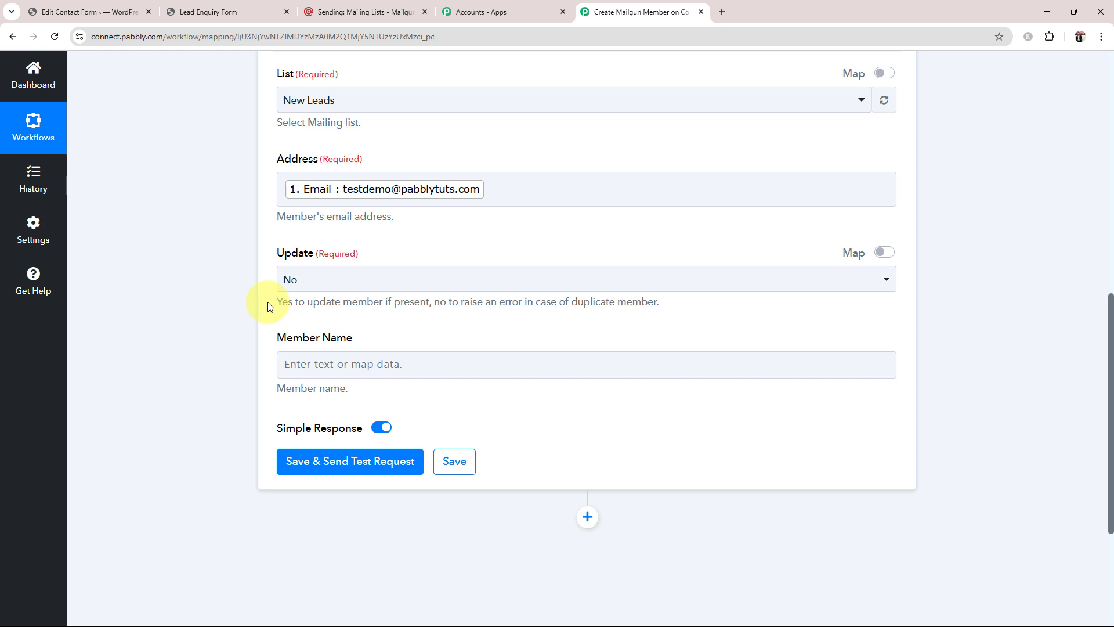
- Map the Member Name field to First-name followed by Last-name from the Contact Form 7 submission
{"action": "scroll", "coordinate": [271, 348], "scroll_direction": "down", "scroll_amount": 1}
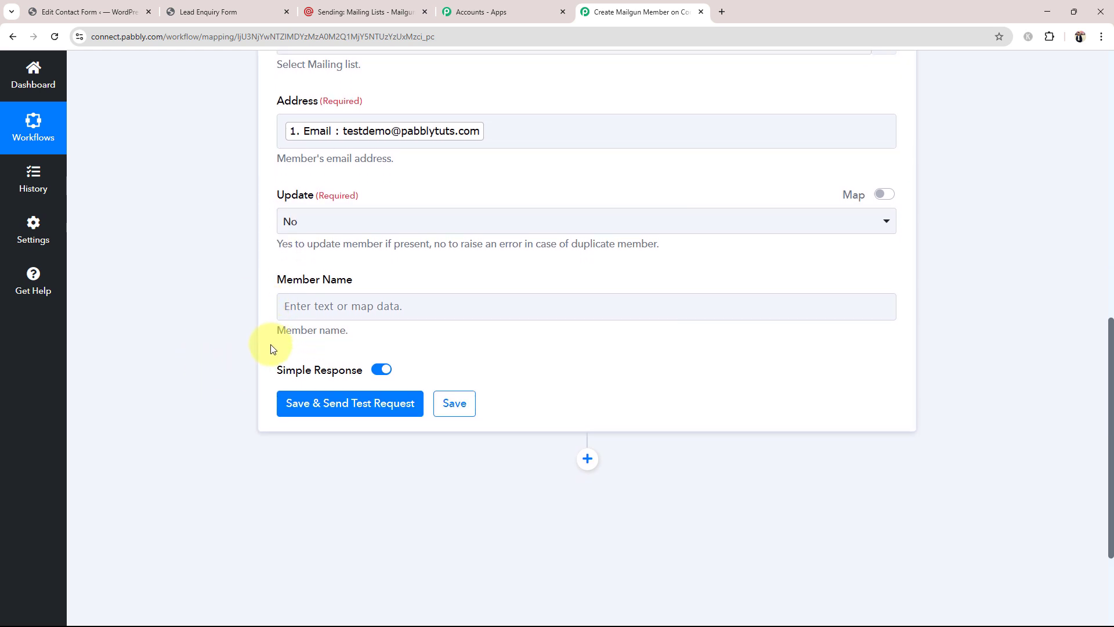
{"action": "left_click", "coordinate": [313, 306]}
{"action": "left_click", "coordinate": [360, 409]}
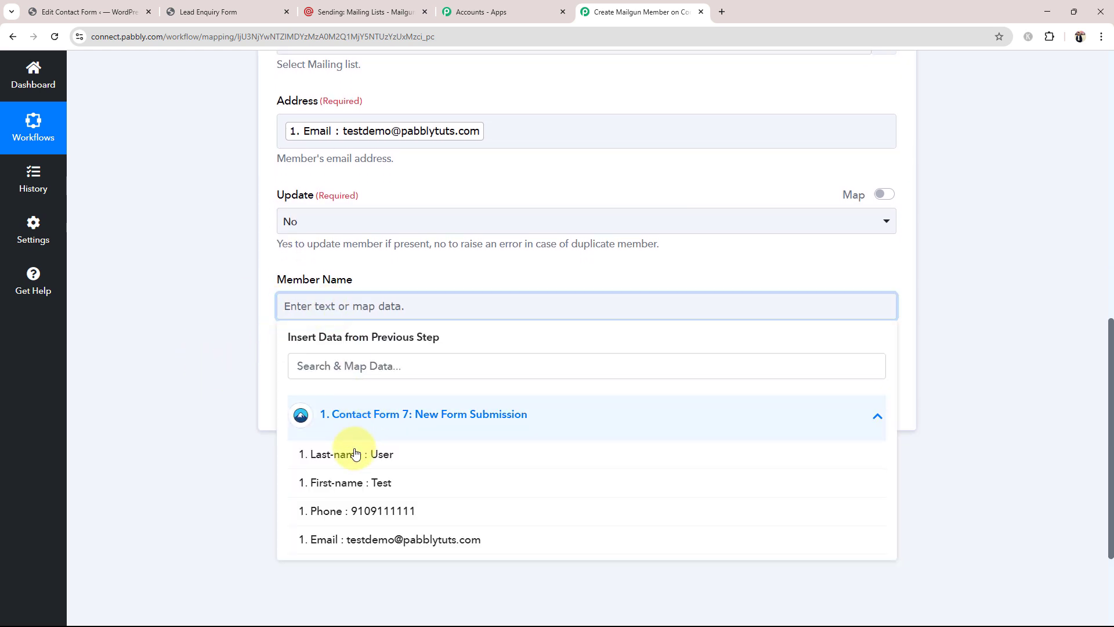
{"action": "left_click", "coordinate": [358, 483]}
{"action": "left_click", "coordinate": [356, 454]}
{"action": "left_click", "coordinate": [174, 353]}
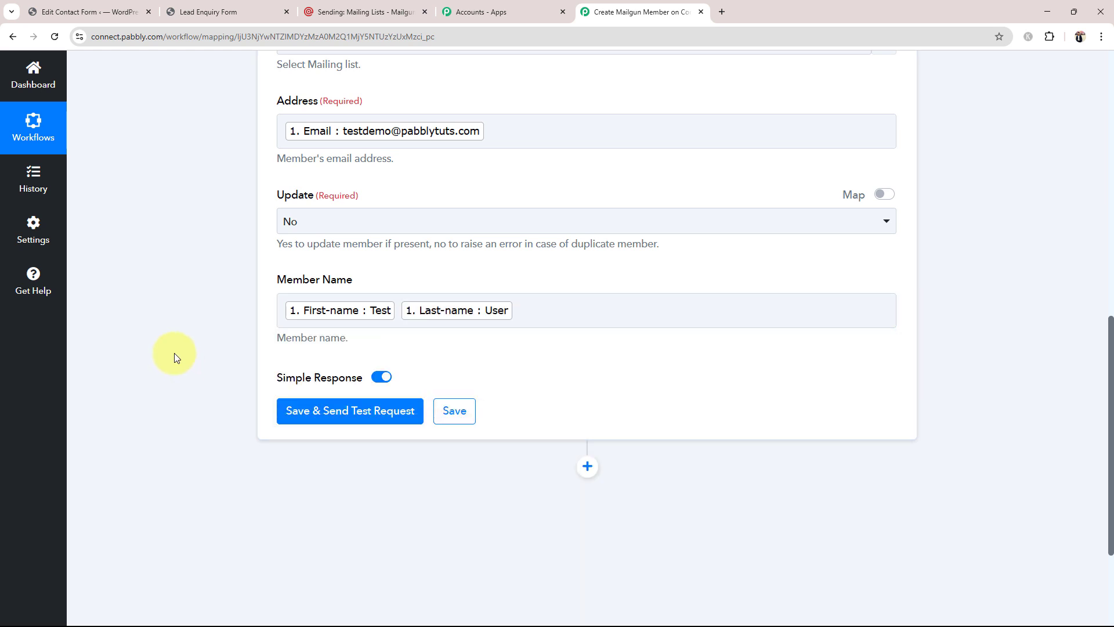
- Review the field tags of the Contact Us Form in WordPress and return to Pabbly Connect
{"action": "scroll", "coordinate": [174, 353], "scroll_direction": "up", "scroll_amount": 1}
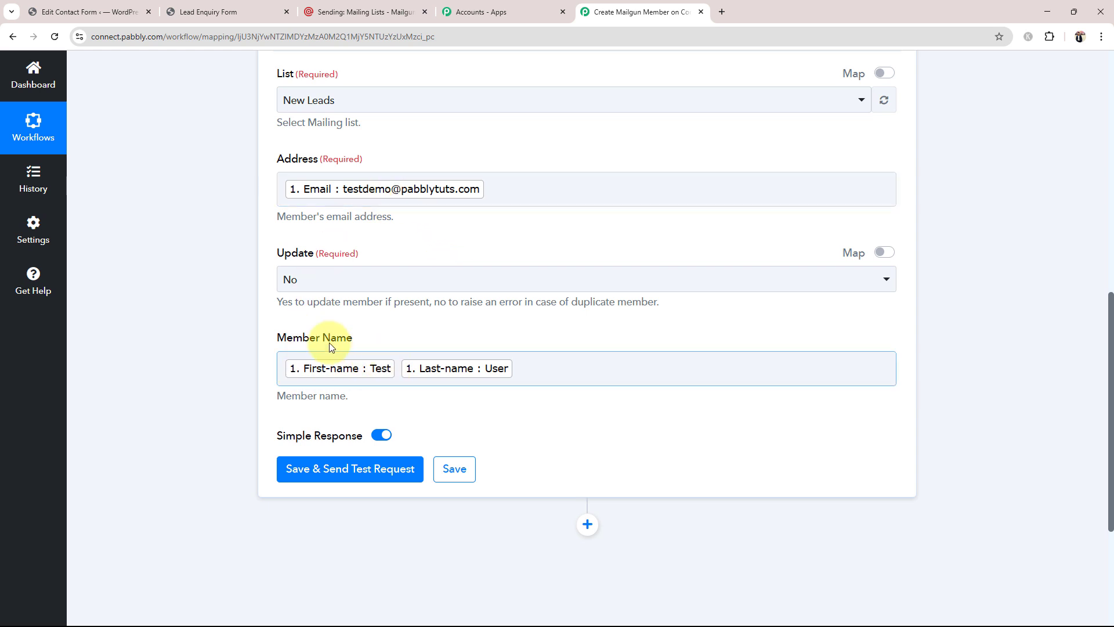
{"action": "left_click", "coordinate": [72, 6]}
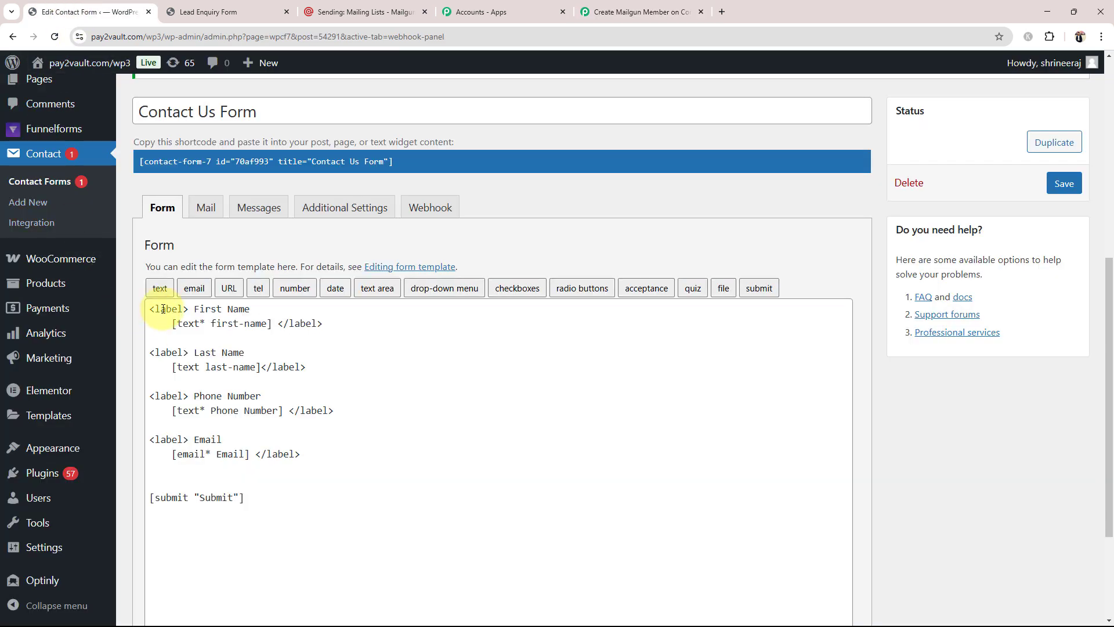
{"action": "left_click", "coordinate": [603, 12]}
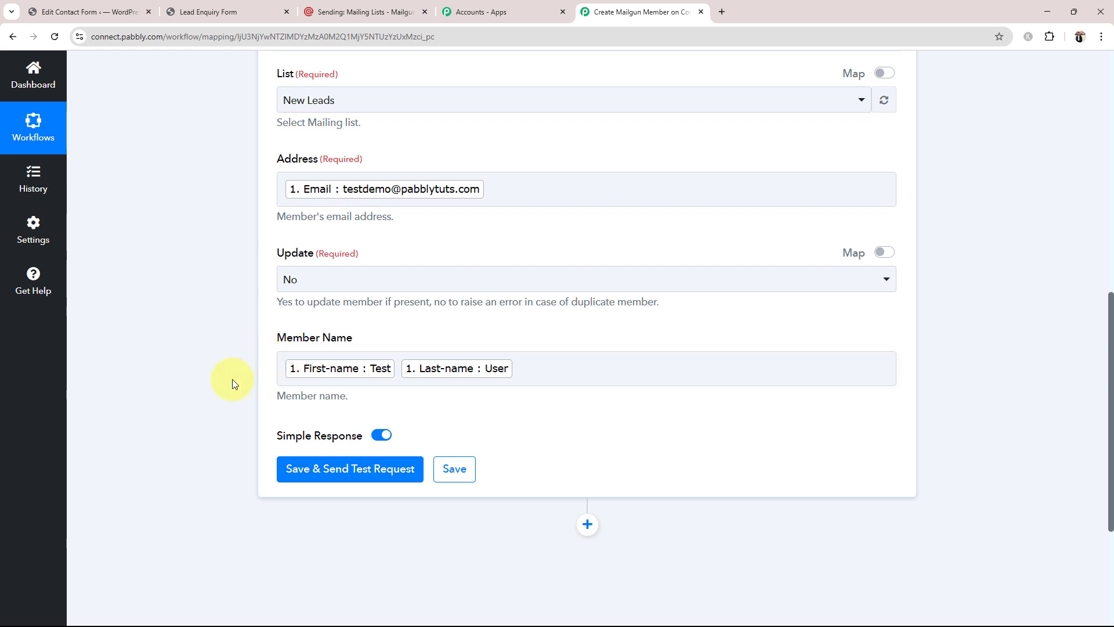
{"action": "left_click", "coordinate": [604, 384]}
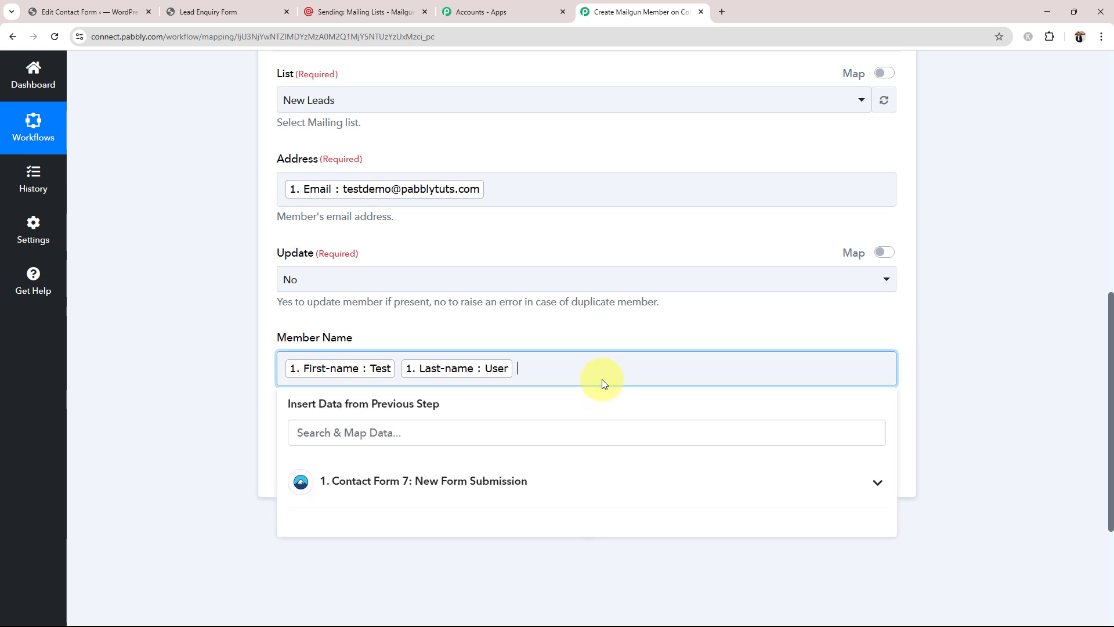
{"action": "type", "text": "Use"}
{"action": "key", "text": "BackSpace"}
{"action": "key", "text": "BackSpace"}
{"action": "key", "text": "BackSpace"}
{"action": "left_click", "coordinate": [175, 326]}
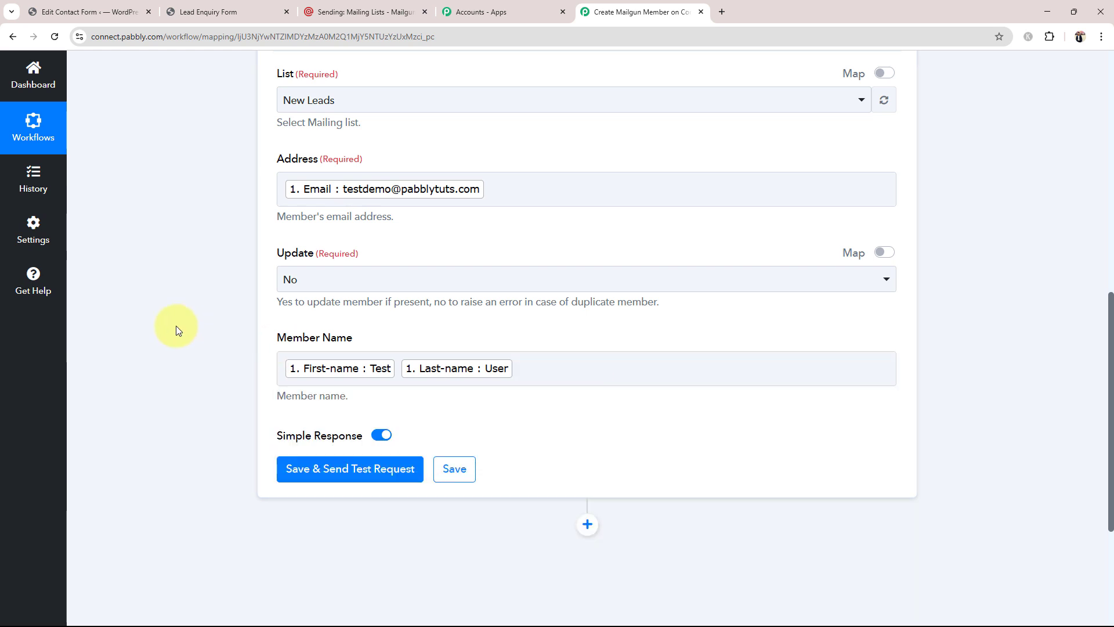
- Save the Mailgun action with a test request and review the returned message, subscription status and member name
{"action": "scroll", "coordinate": [176, 325], "scroll_direction": "up", "scroll_amount": 2}
{"action": "scroll", "coordinate": [211, 398], "scroll_direction": "down", "scroll_amount": 2}
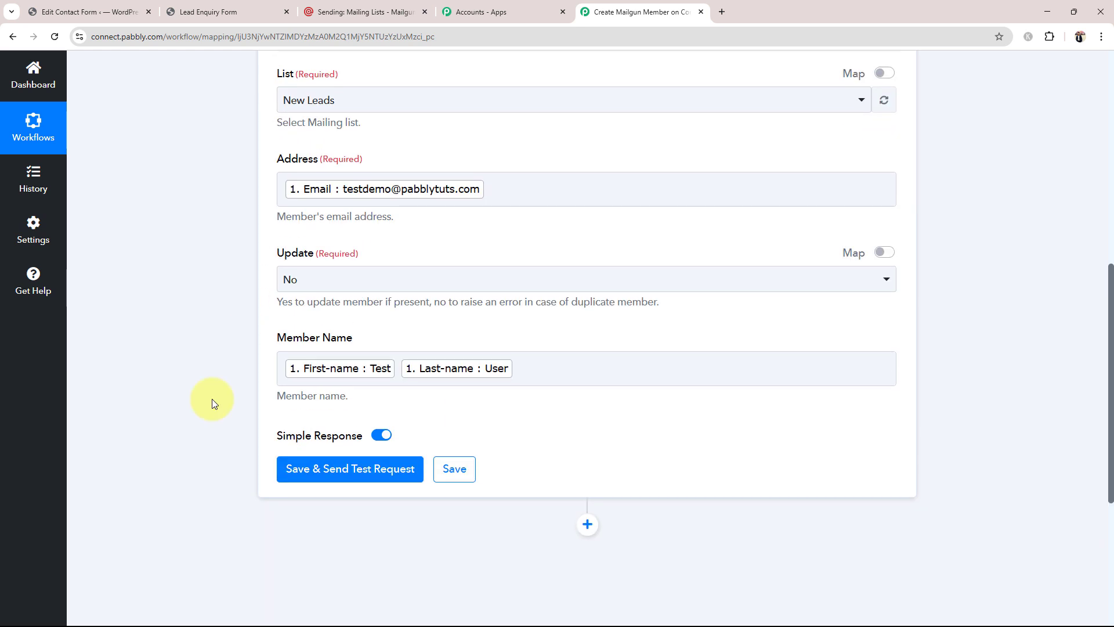
{"action": "left_click", "coordinate": [372, 467]}
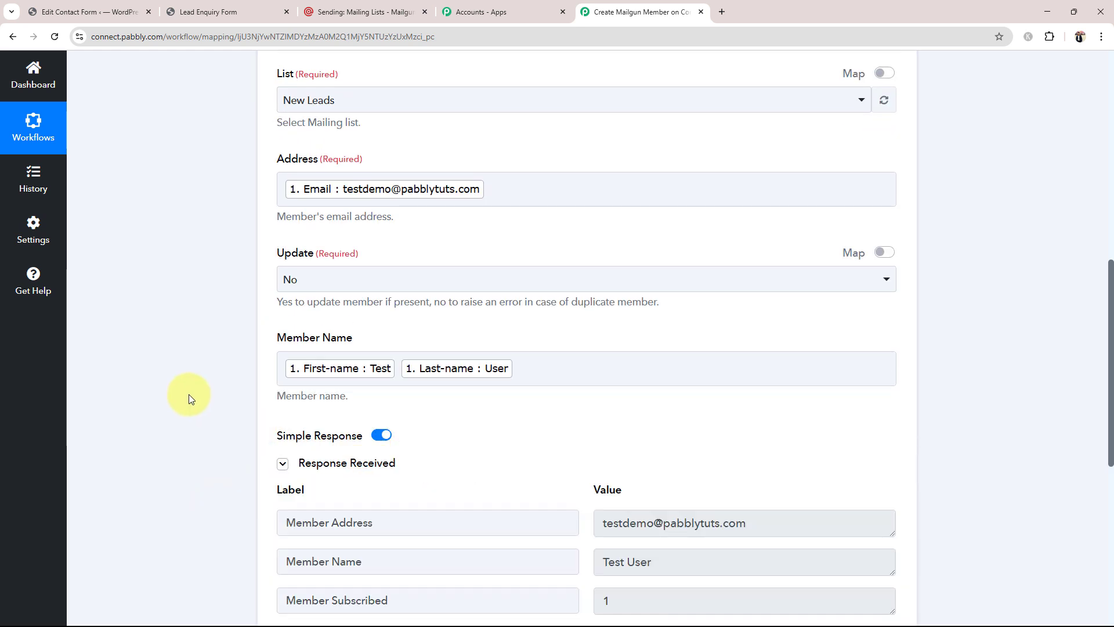
{"action": "scroll", "coordinate": [189, 394], "scroll_direction": "down", "scroll_amount": 4}
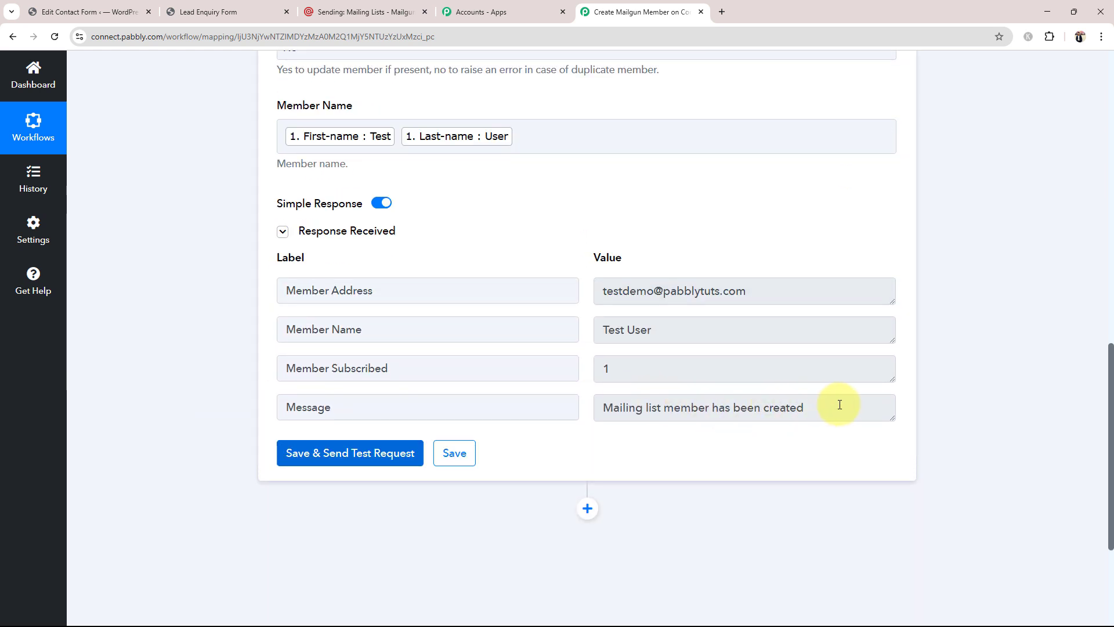
{"action": "left_click_drag", "start_coordinate": [840, 405], "coordinate": [598, 411]}
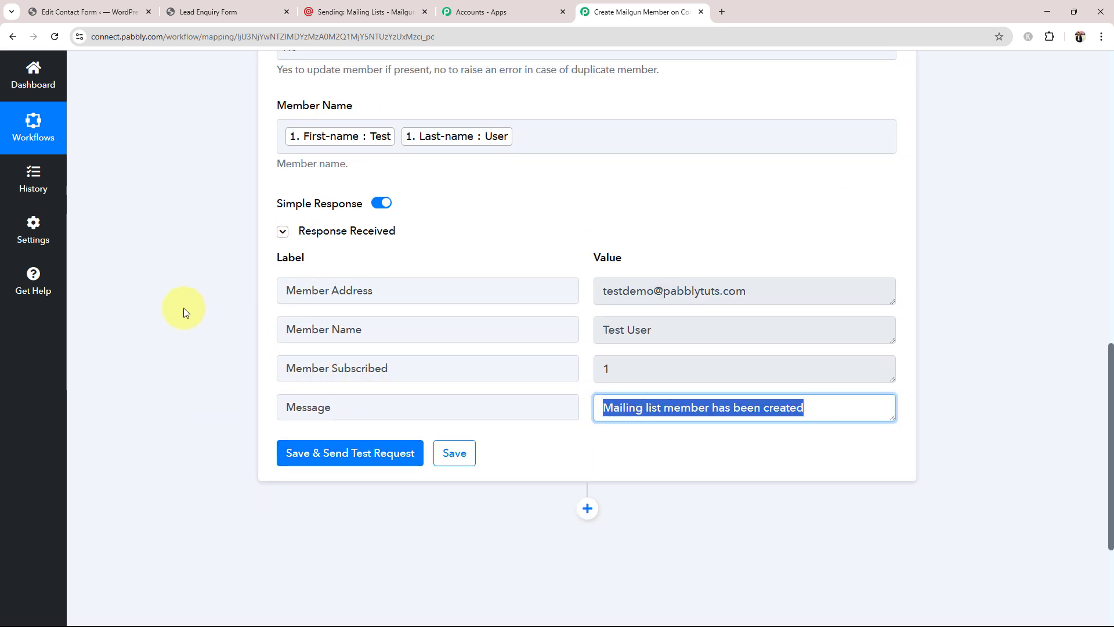
{"action": "left_click_drag", "start_coordinate": [644, 375], "coordinate": [430, 339]}
{"action": "left_click_drag", "start_coordinate": [729, 335], "coordinate": [485, 320]}
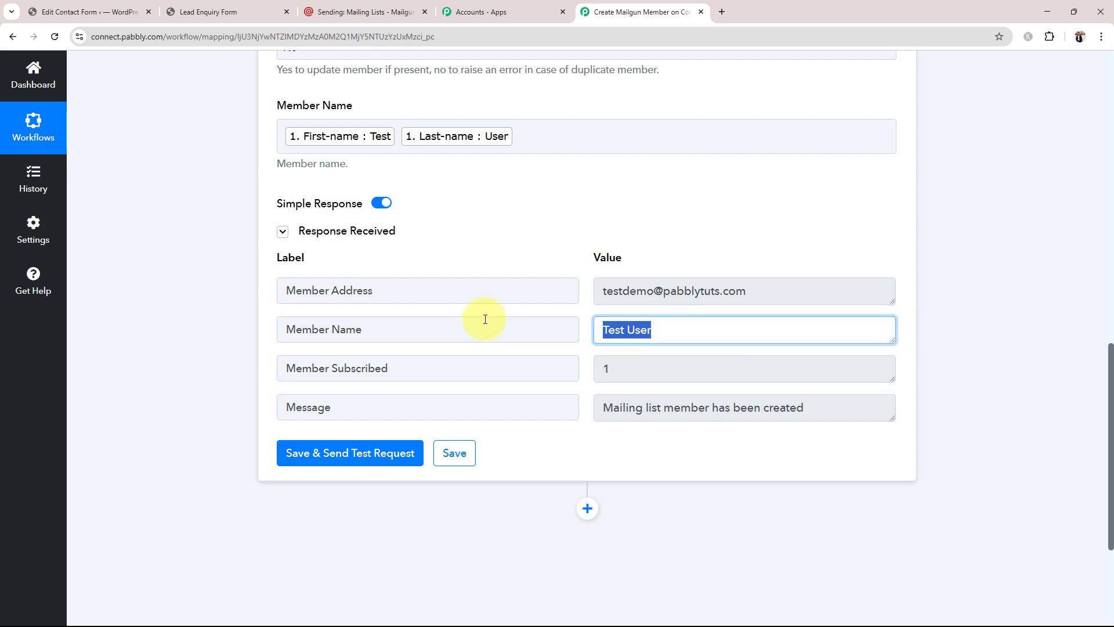
{"action": "left_click", "coordinate": [195, 270]}
- Switch to Mailgun, open the New Leads mailing list and check its recipients for the test member
{"action": "left_click", "coordinate": [344, 7]}
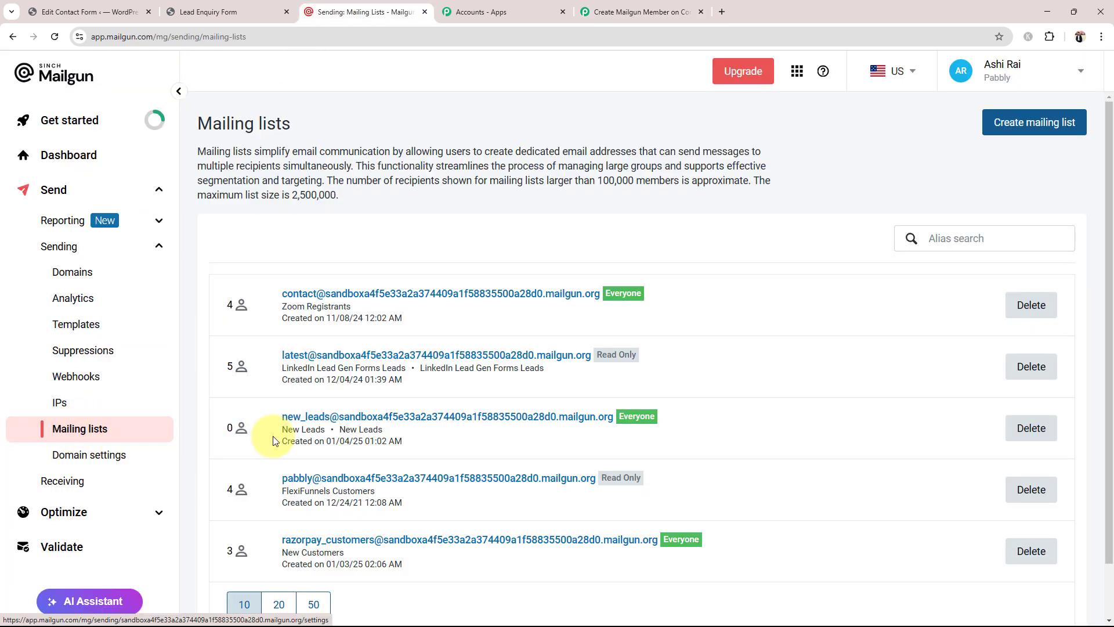
{"action": "left_click", "coordinate": [365, 417]}
{"action": "scroll", "coordinate": [368, 423], "scroll_direction": "down", "scroll_amount": 8}
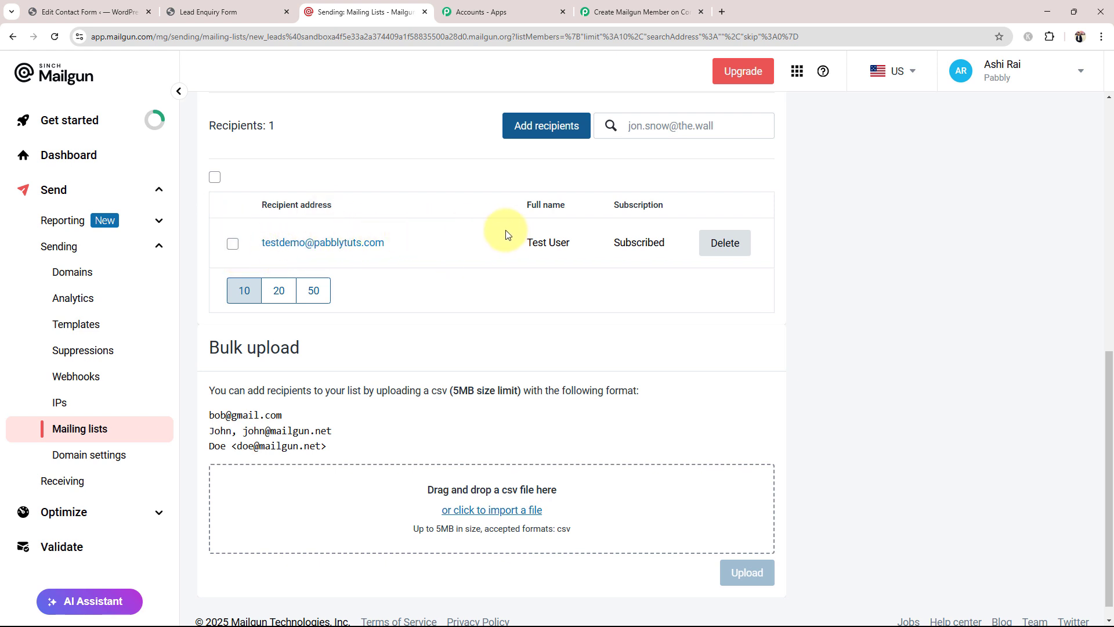
{"action": "scroll", "coordinate": [506, 235], "scroll_direction": "up", "scroll_amount": 2}
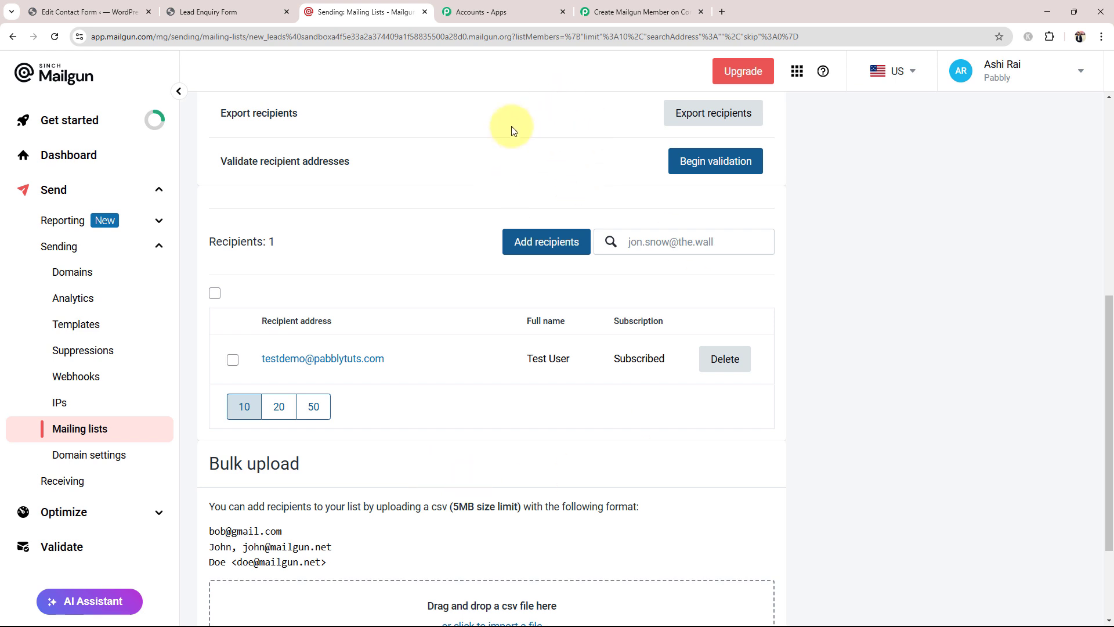
- Return to Pabbly Connect and collapse the Mailgun New Mailing List Member action
{"action": "left_click", "coordinate": [584, 7]}
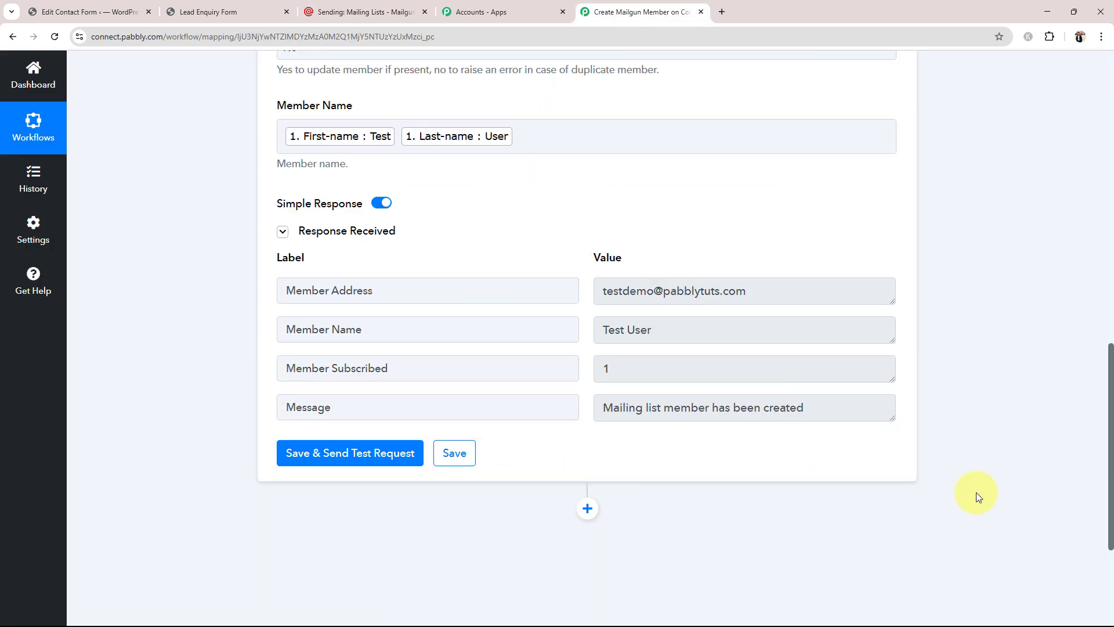
{"action": "left_click_drag", "start_coordinate": [1107, 469], "coordinate": [1103, 126]}
{"action": "left_click", "coordinate": [478, 416]}
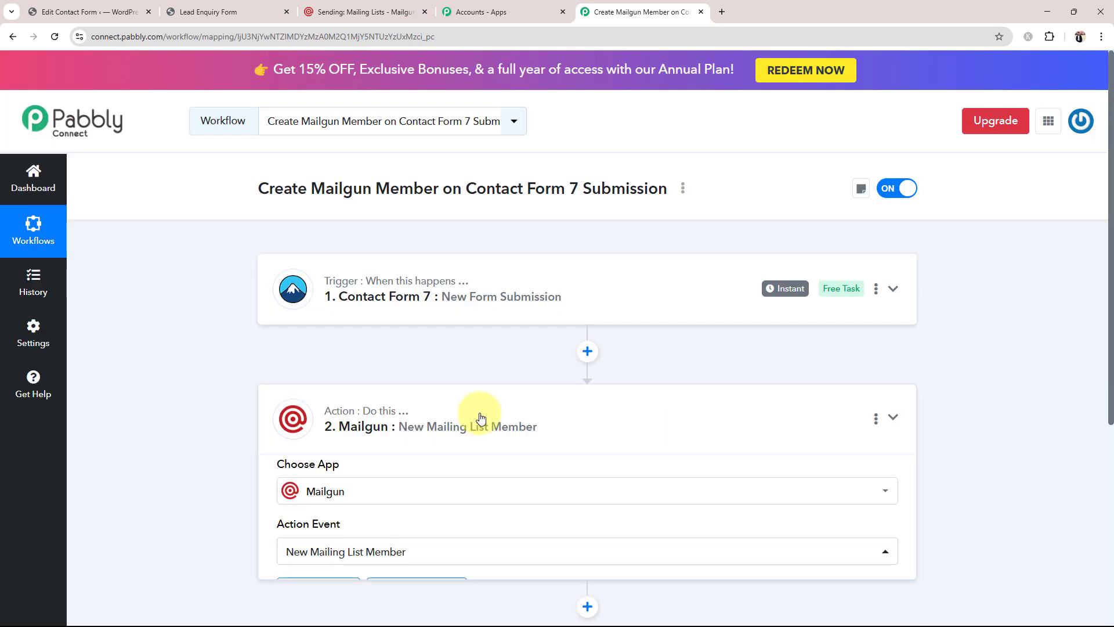